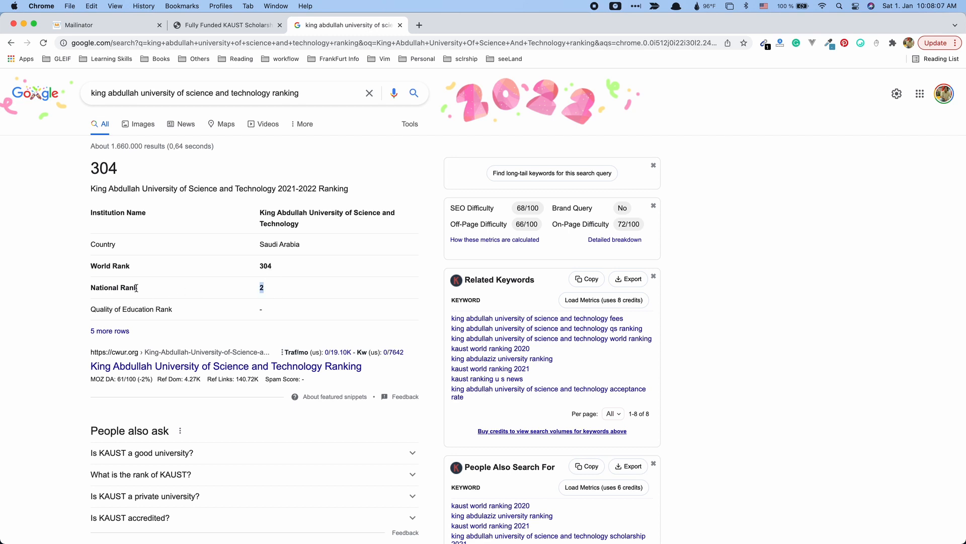
Review the KAUST ranking, the 30 June 2022 deadline and the Masters, PhD, Postgraduate study levels.
drag(300, 269, 73, 263)
click(151, 266)
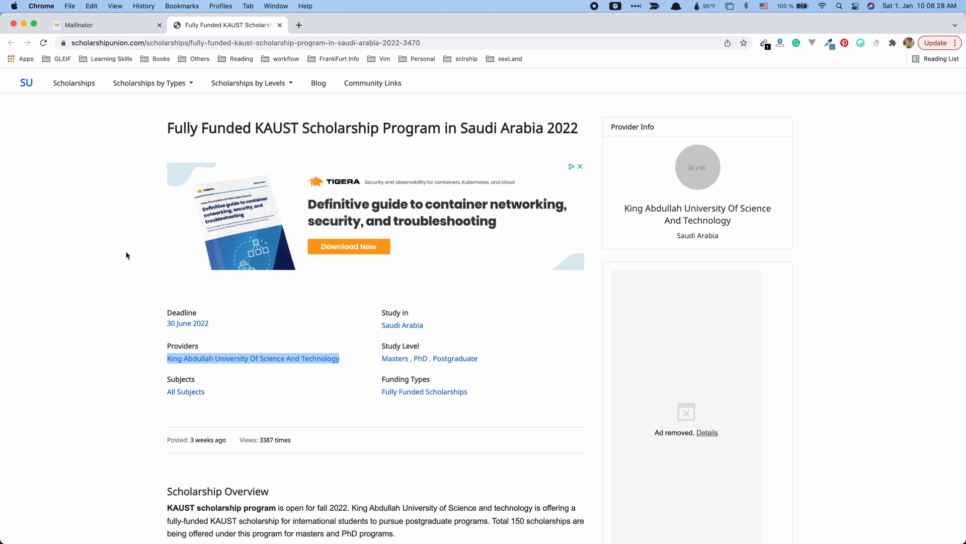
scroll(124, 255, down, 2)
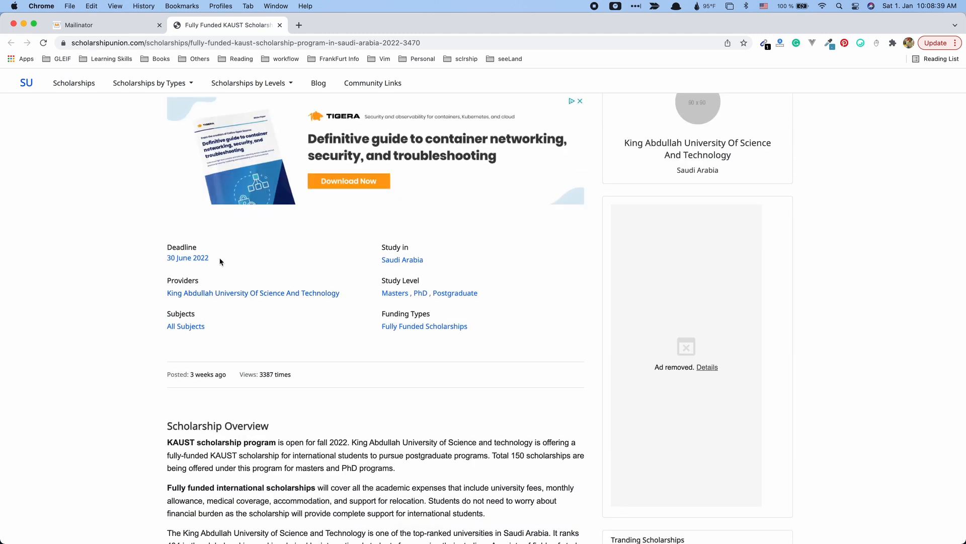
drag(220, 261, 167, 259)
click(341, 424)
scroll(324, 413, down, 15)
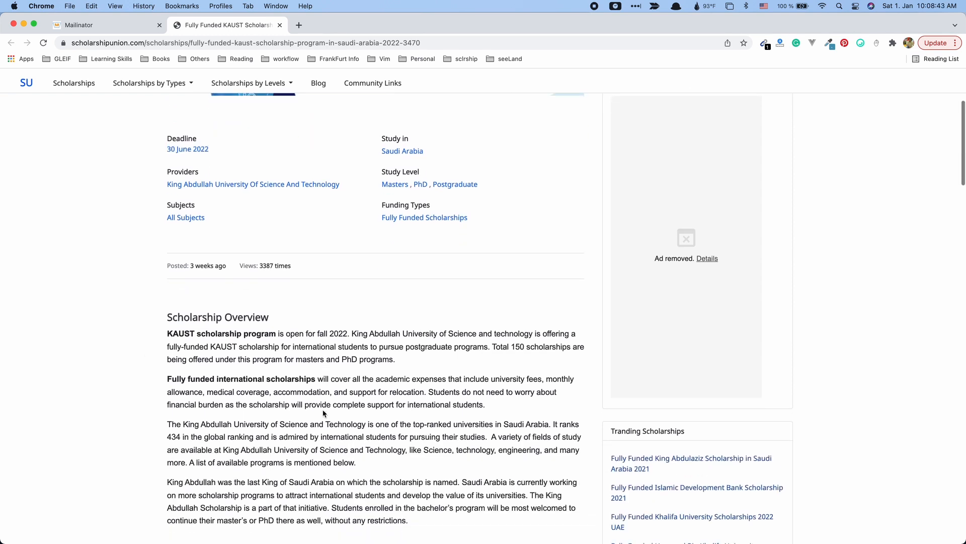
scroll(323, 410, down, 3)
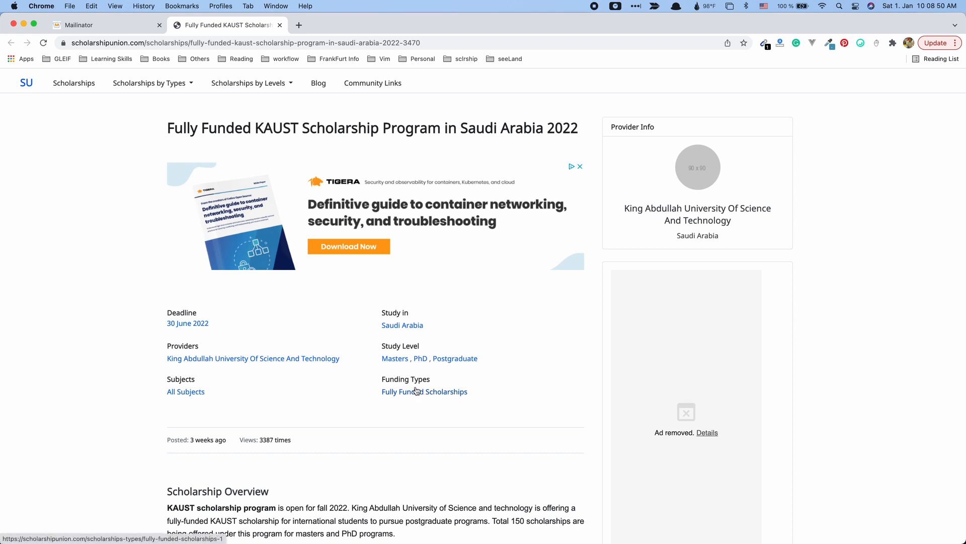
drag(380, 358, 481, 359)
Read through the scholarship's listed benefits, including the relocation support line.
scroll(481, 479, down, 11)
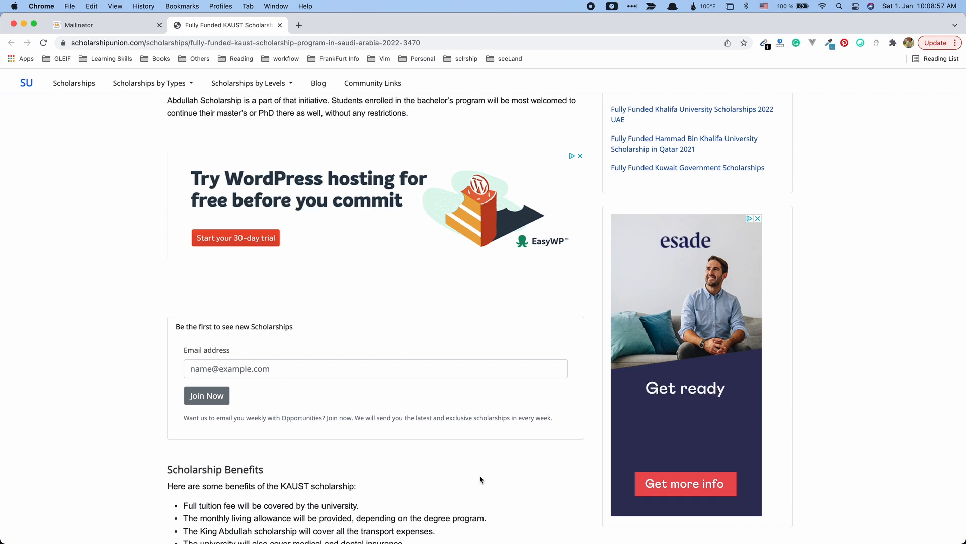
scroll(479, 478, down, 2)
scroll(478, 477, down, 3)
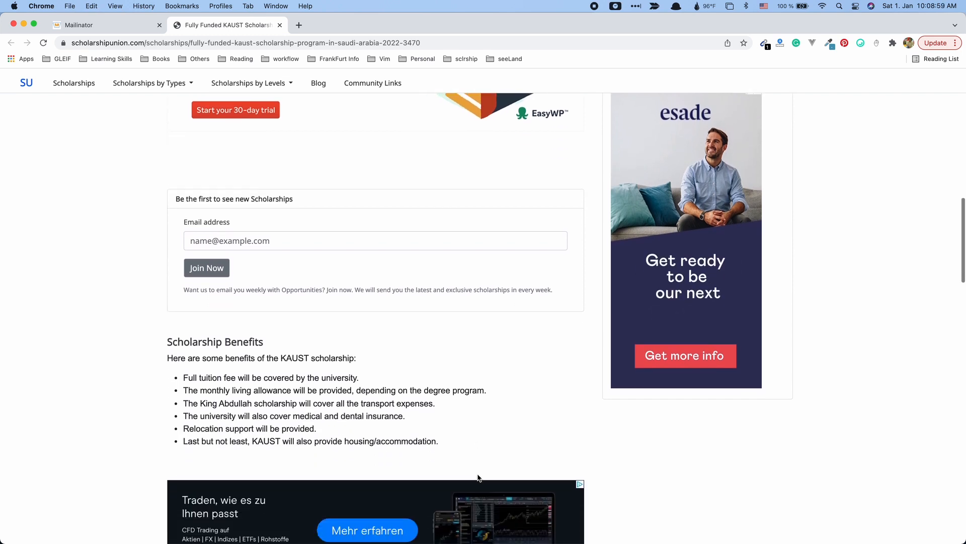
scroll(275, 361, down, 3)
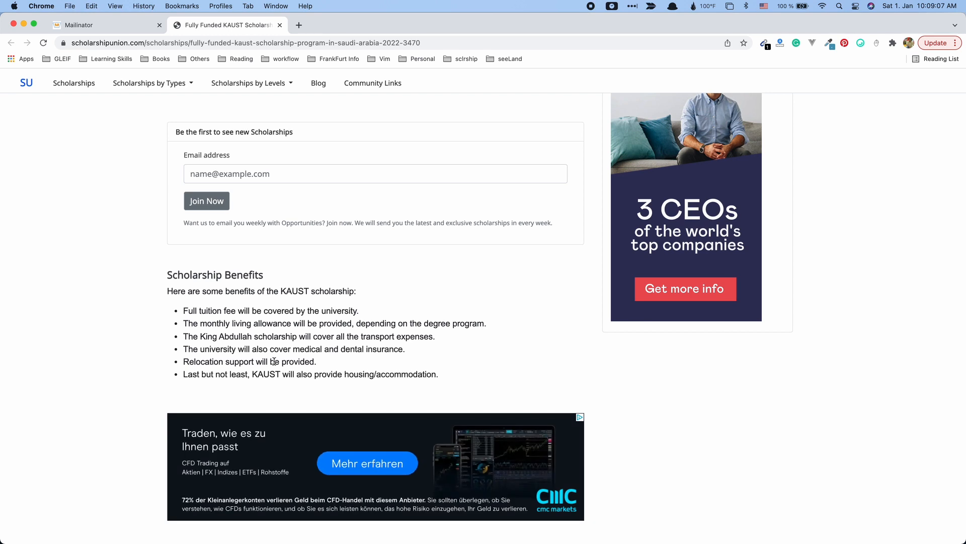
drag(351, 349, 355, 349)
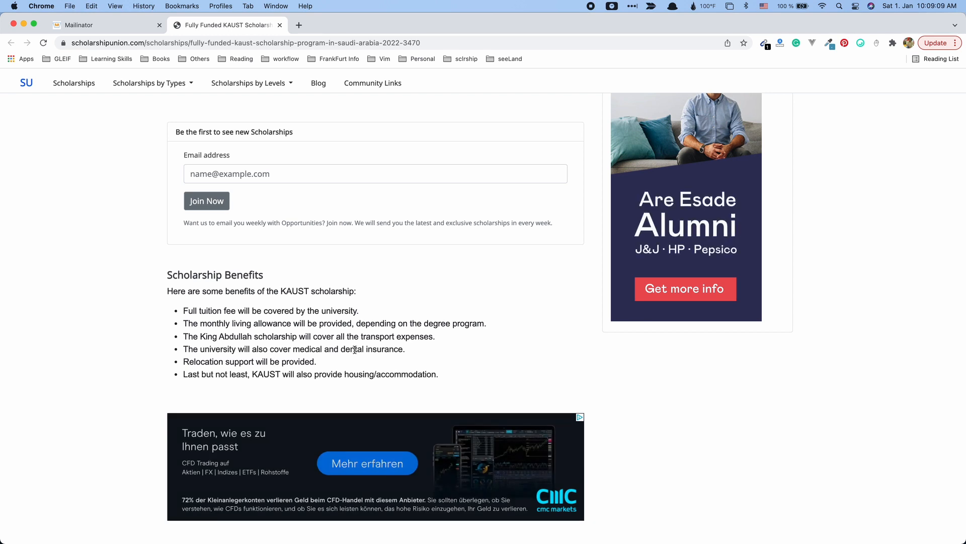
triple_click(325, 363)
click(427, 388)
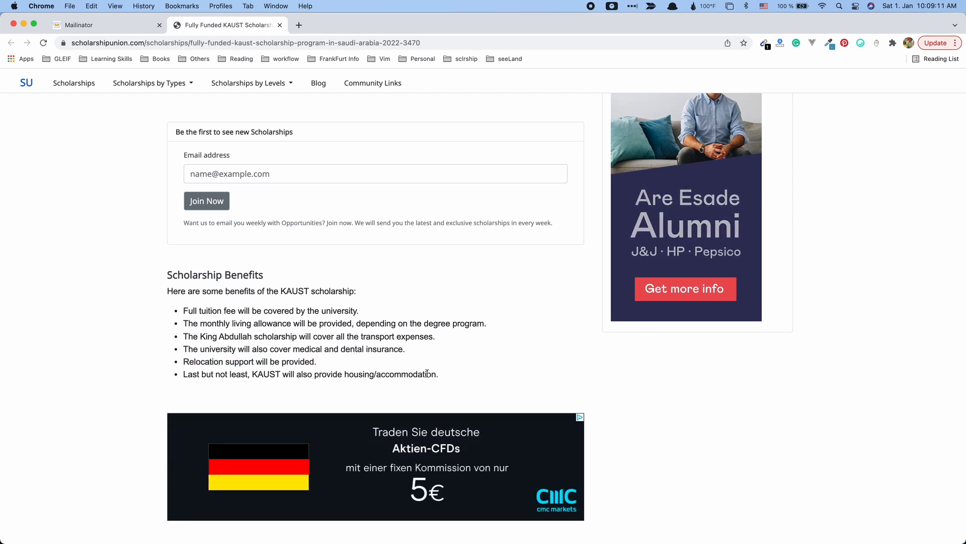
drag(403, 375, 182, 349)
click(325, 357)
Open KAUST's own application page through the Apply On University Site link.
scroll(325, 356, down, 10)
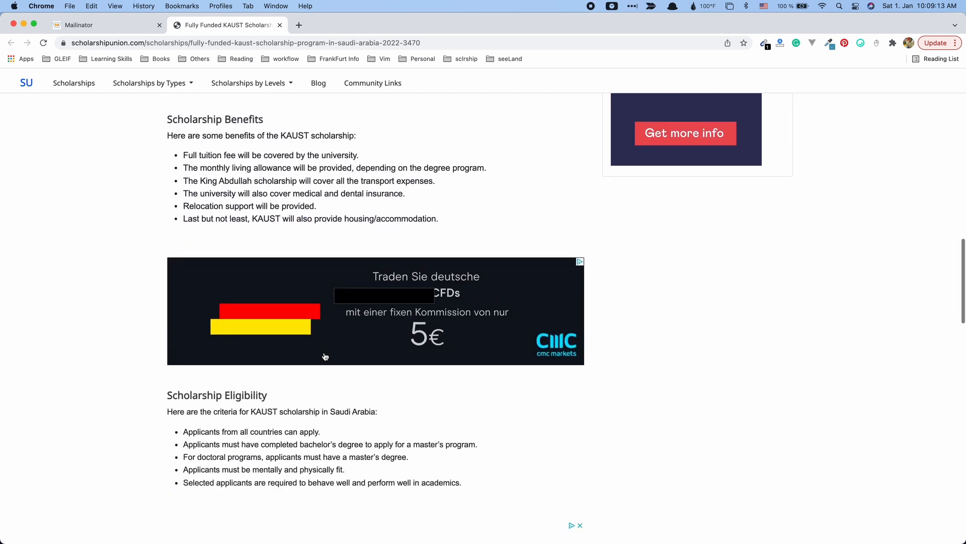
scroll(322, 356, down, 10)
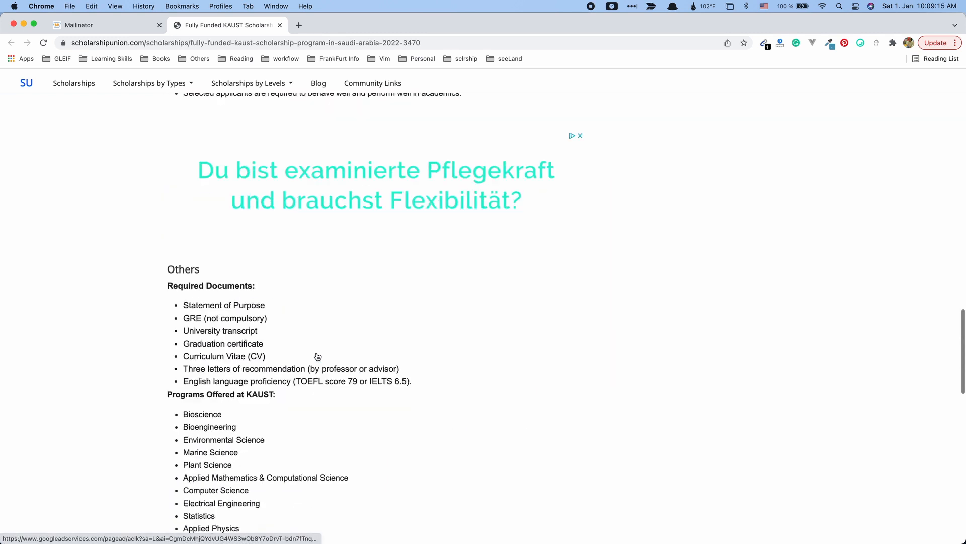
scroll(318, 356, down, 3)
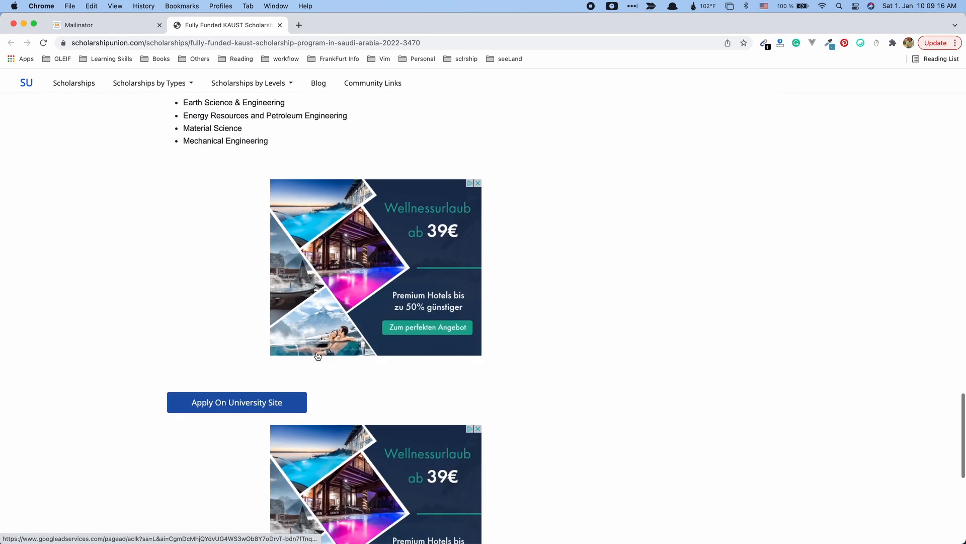
click(235, 409)
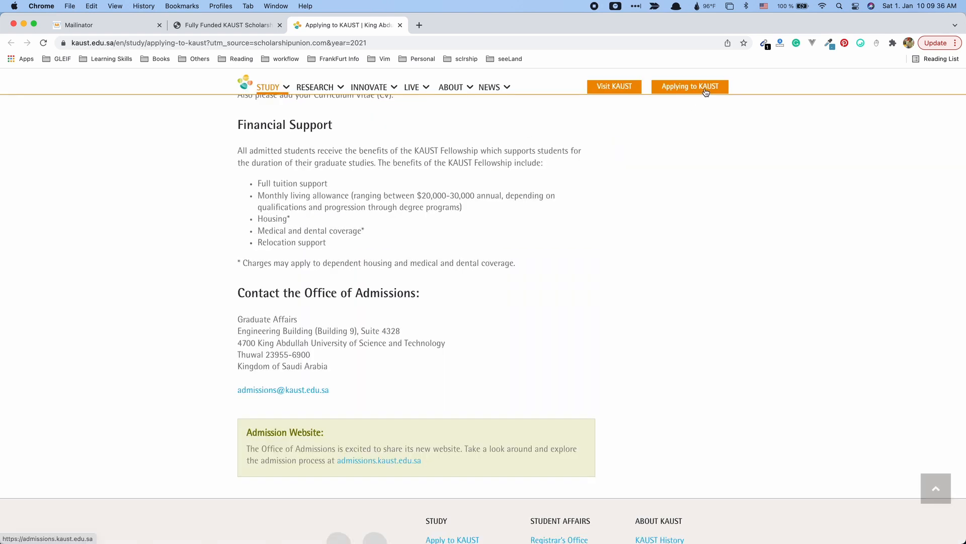
Go to the KAUST admissions website and its APPLY NOW online inquiry form.
click(271, 480)
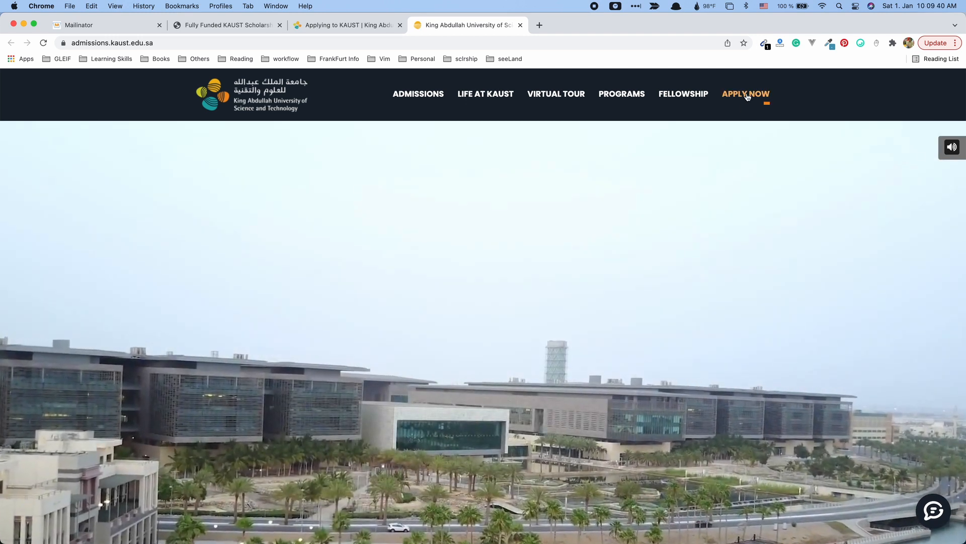
click(747, 94)
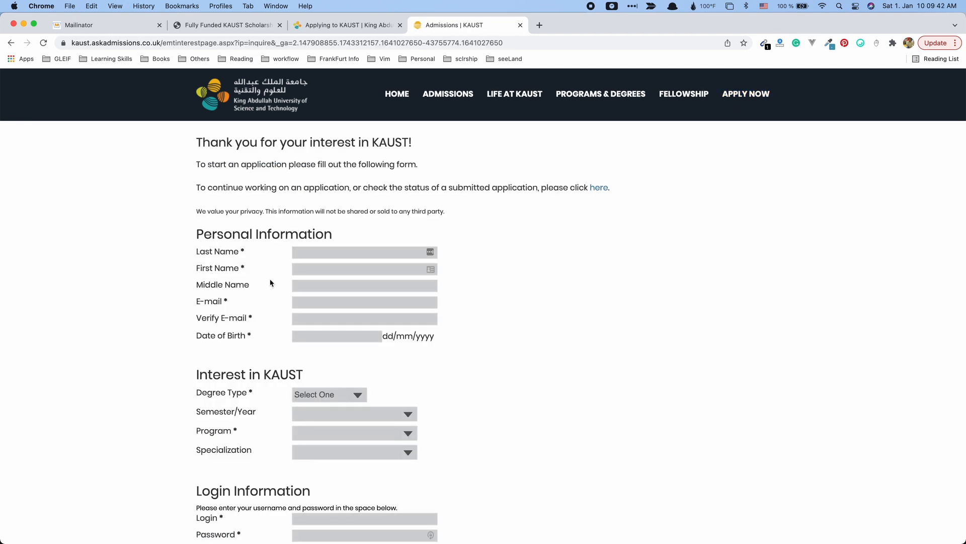
Enter the applicant's last name and first name on the inquiry form.
scroll(272, 282, down, 2)
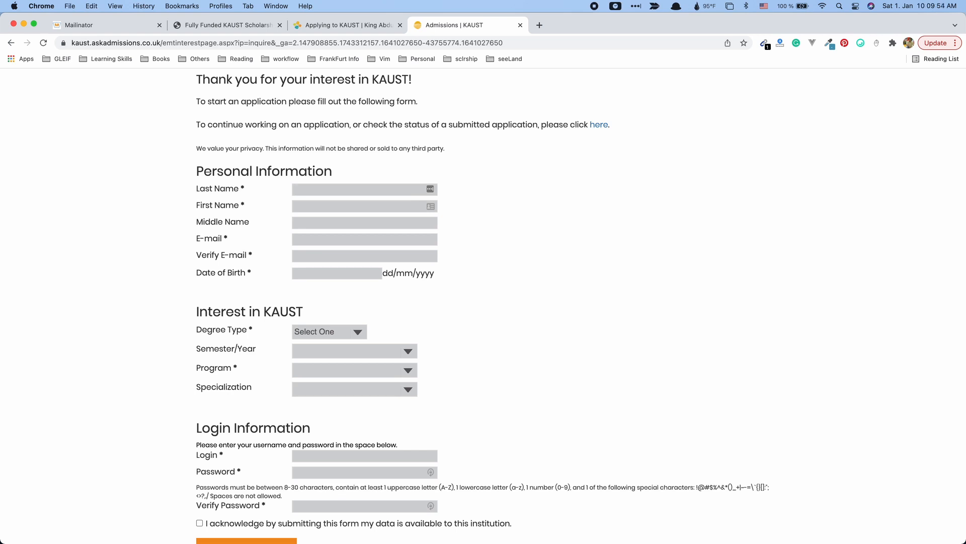
key(BackSpace)
text(John)
key(Tab)
text(Doe)
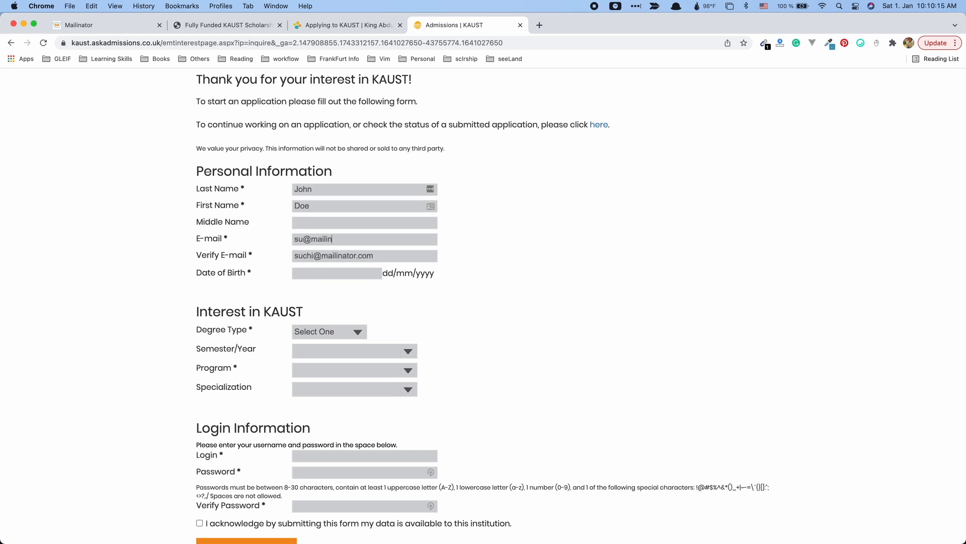
Finish the e-mail, paste it into Verify E-mail, and enter date of birth 01/01/1999.
text(ator.com)
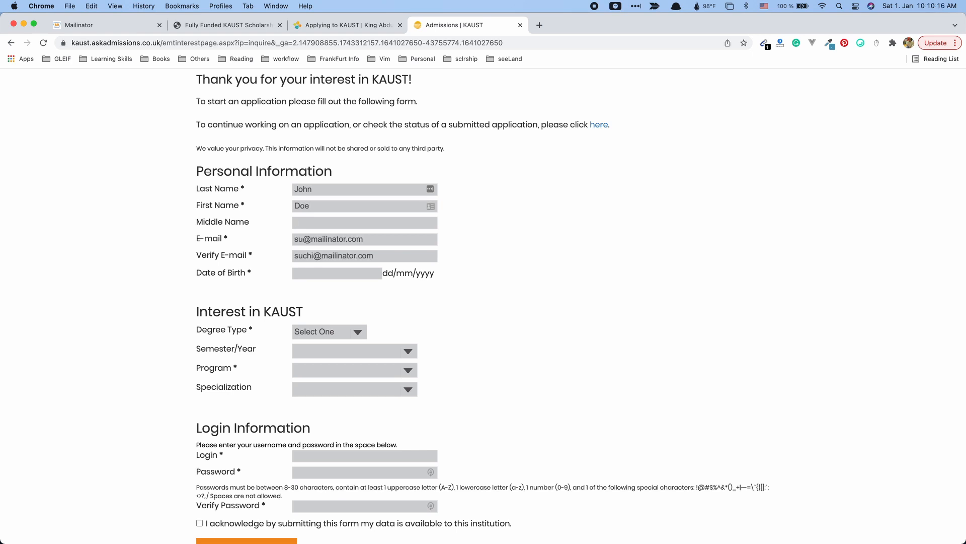
key(super+a)
key(super+c)
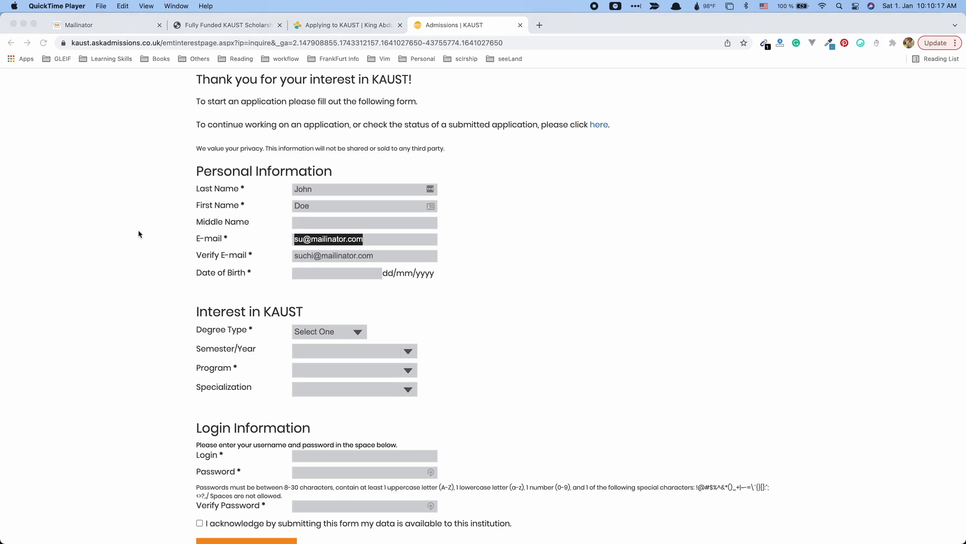
key(super+Tab)
key(Tab)
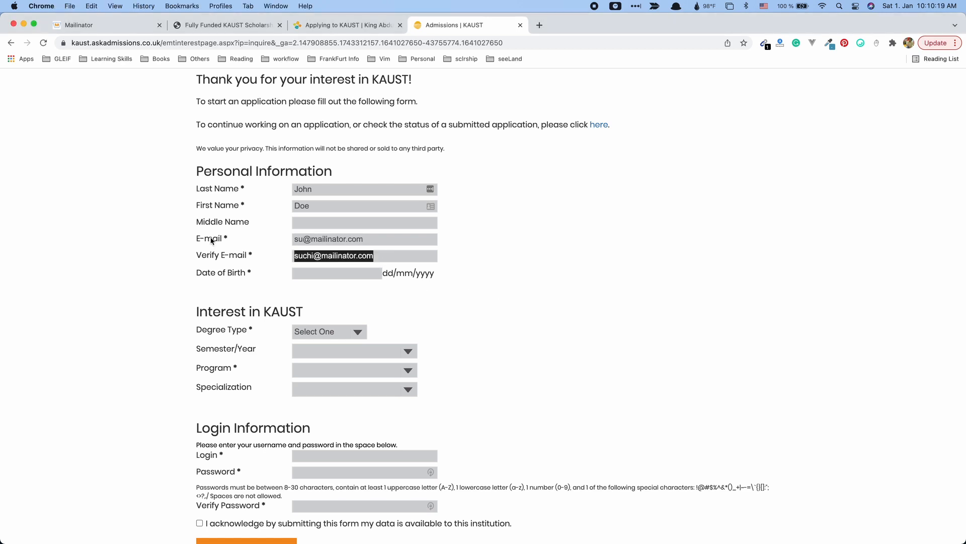
key(super+v)
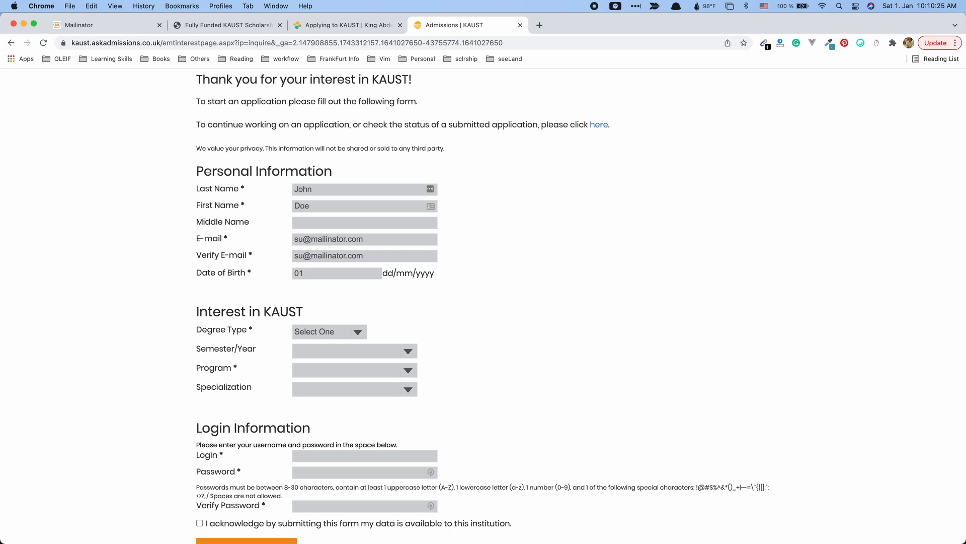
text(01/01/)
text(1999)
Choose MS/PhD degree type, 2022-Fall semester and Computer Science program, leaving Specialization as Select One.
scroll(331, 370, down, 3)
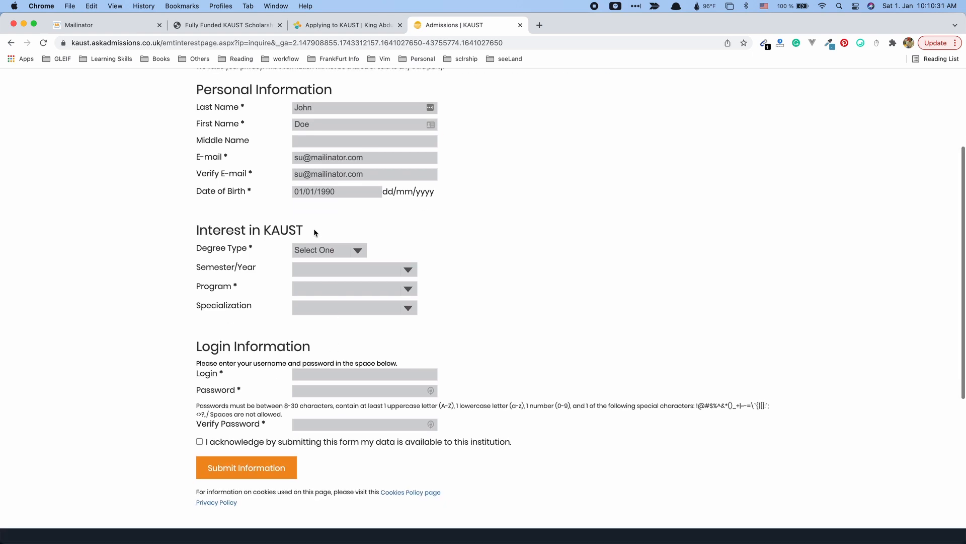
click(333, 249)
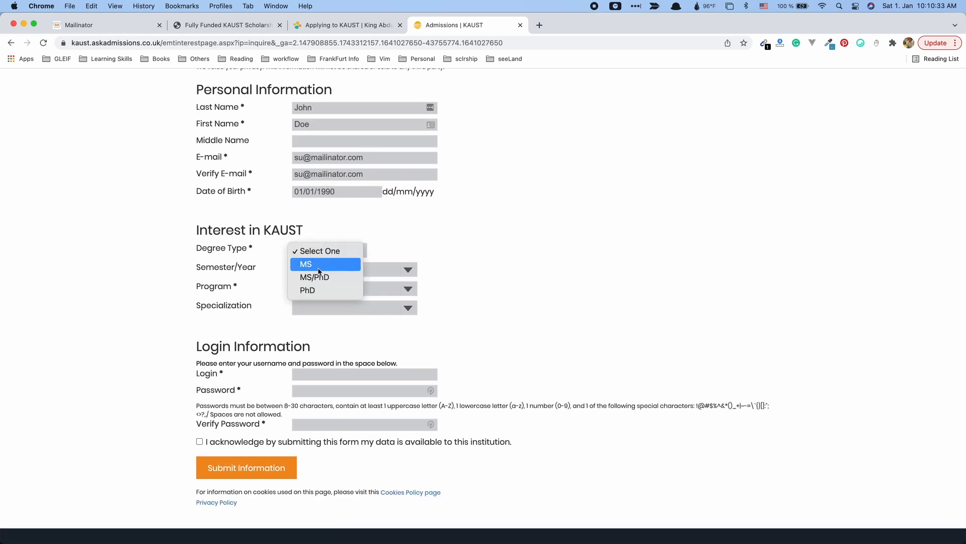
click(340, 277)
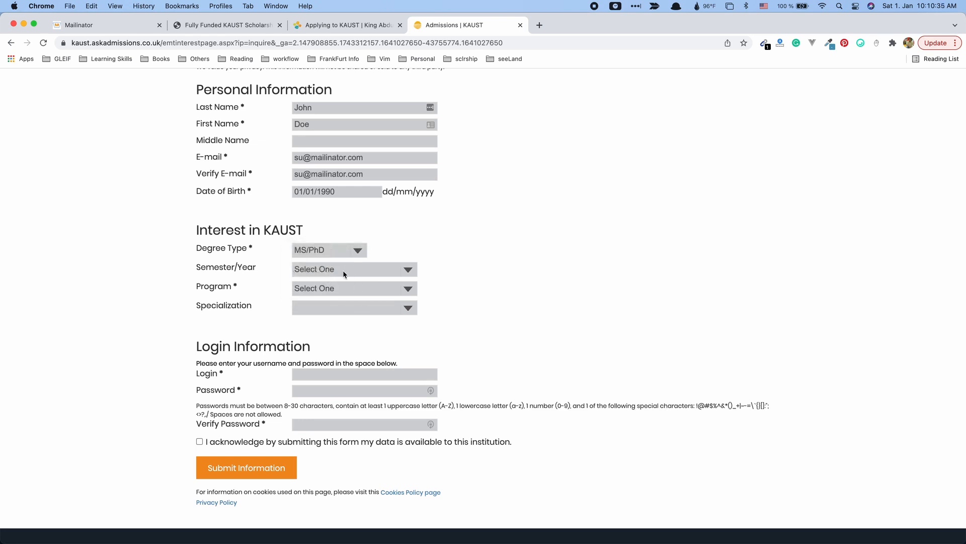
click(371, 270)
click(346, 285)
click(338, 289)
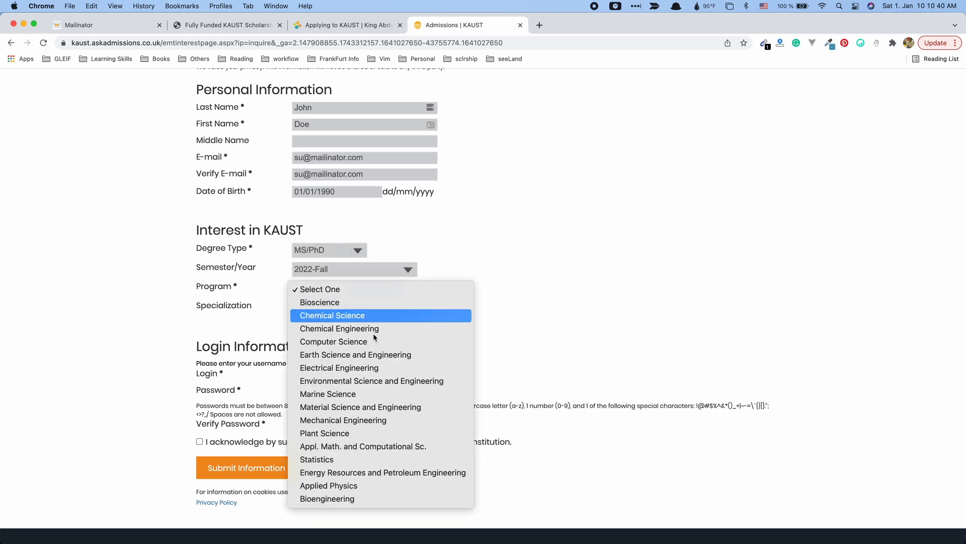
click(406, 342)
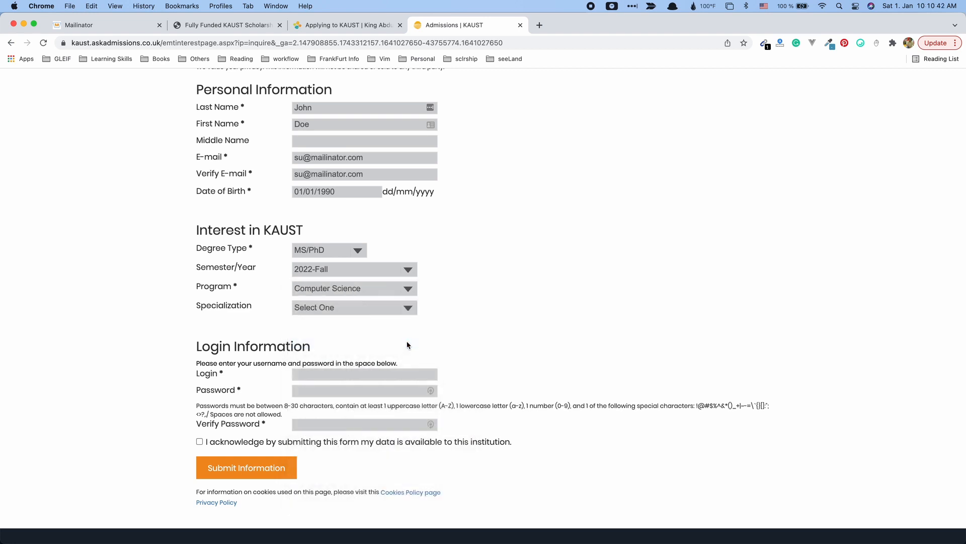
click(334, 308)
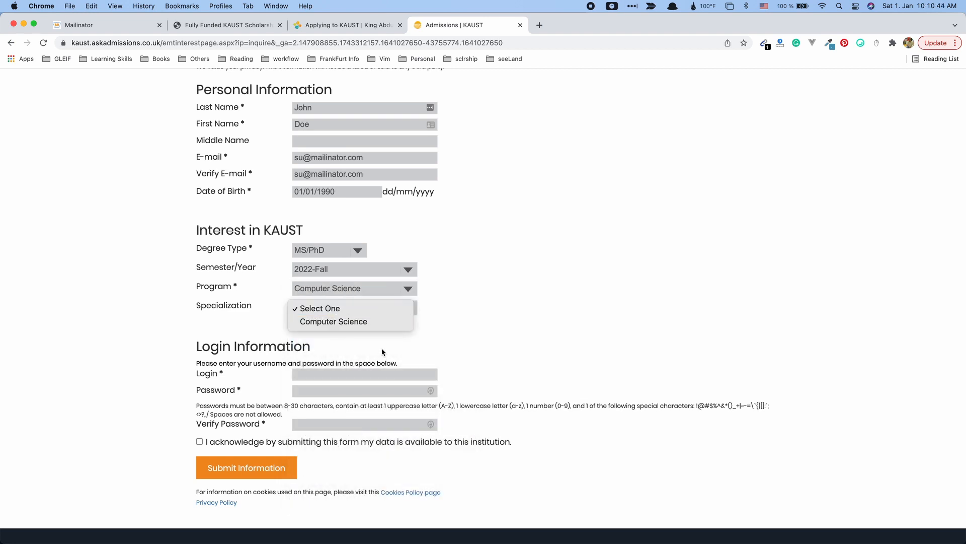
click(463, 319)
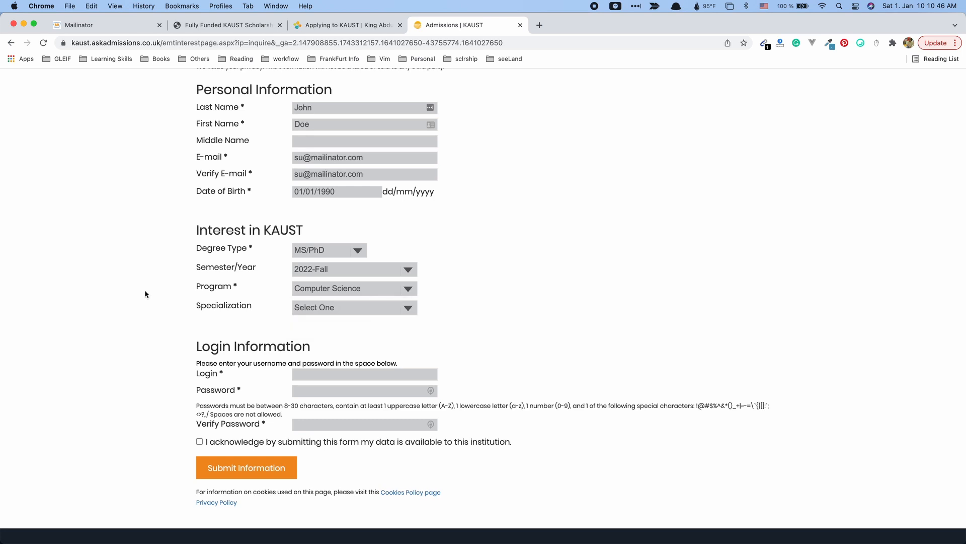
drag(201, 307, 235, 307)
click(280, 307)
Enter a login name and password twice, tick the acknowledgement, and submit the inquiry form.
double_click(234, 286)
scroll(256, 351, down, 3)
click(310, 300)
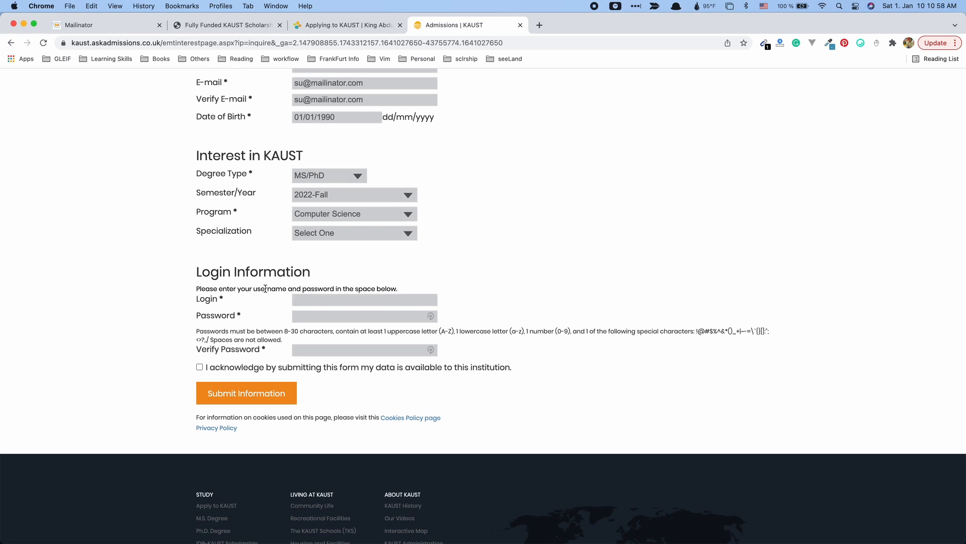
text(scholarshipunion)
key(Tab)
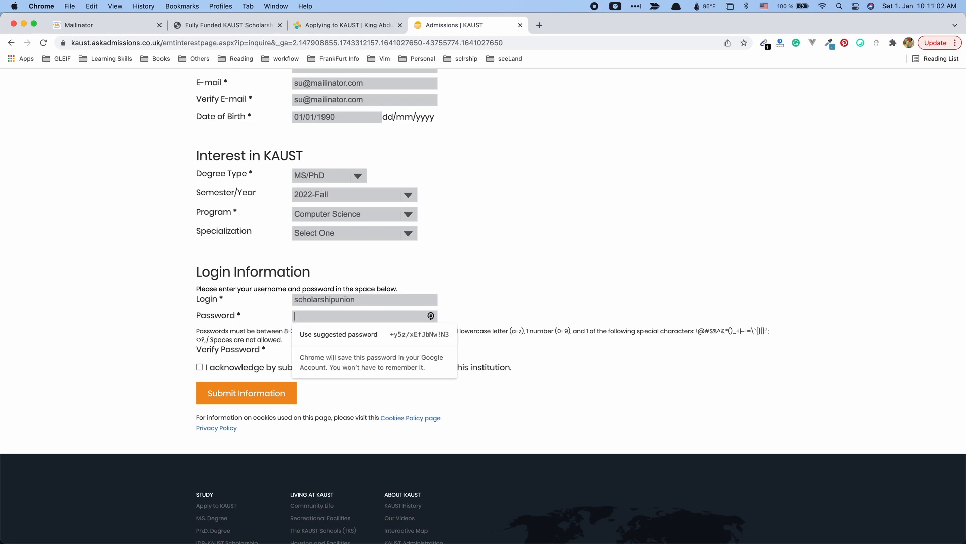
text(*******)
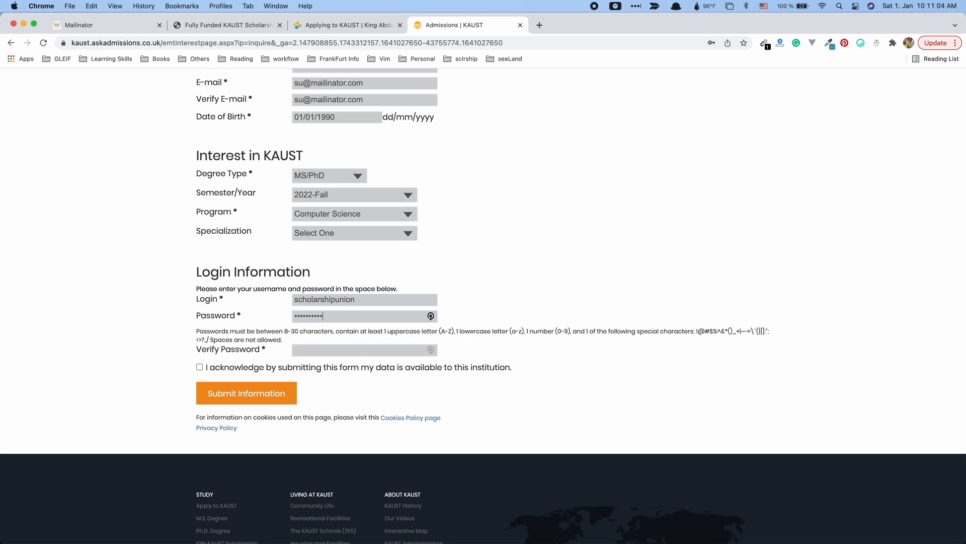
key(Tab)
text(********)
click(220, 367)
click(251, 399)
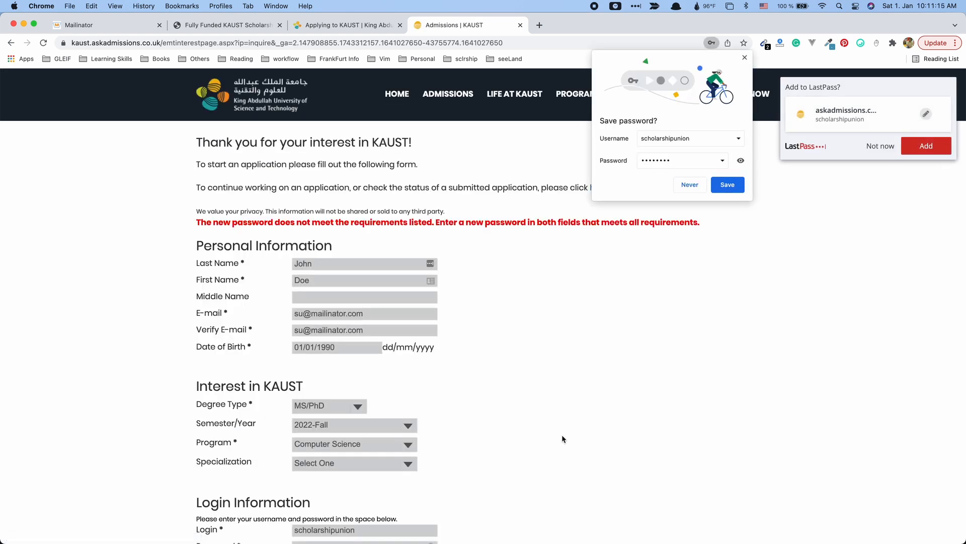
Read the password requirements shown after the rejected submission, declining Chrome's suggested password.
drag(523, 221, 196, 209)
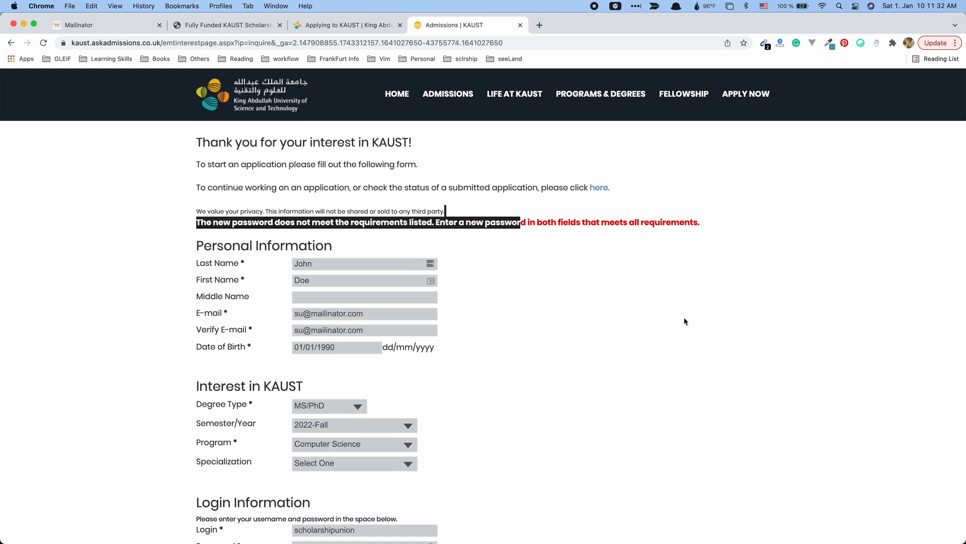
scroll(639, 327, down, 5)
scroll(594, 366, down, 5)
scroll(518, 177, up, 3)
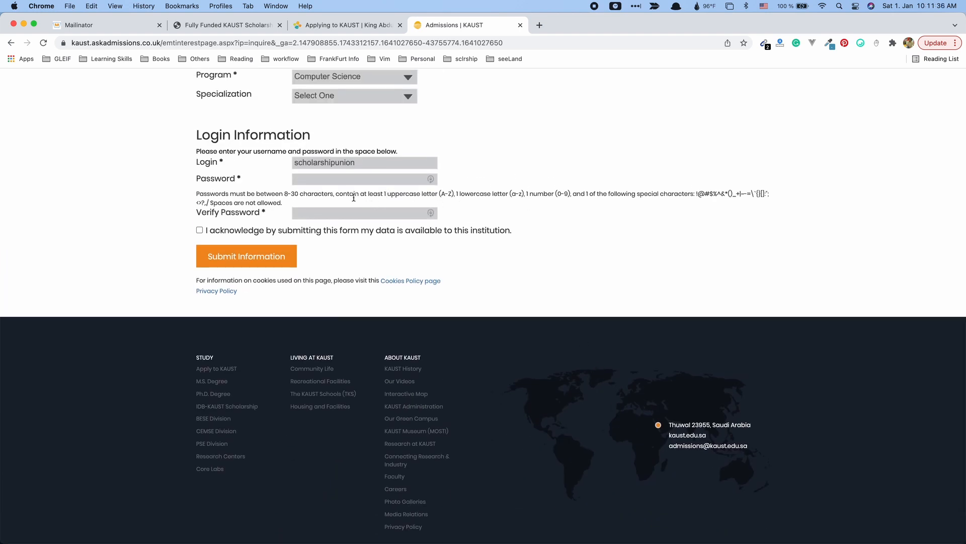
drag(386, 197, 436, 197)
drag(498, 197, 508, 197)
drag(578, 195, 724, 196)
click(608, 195)
click(725, 196)
click(323, 180)
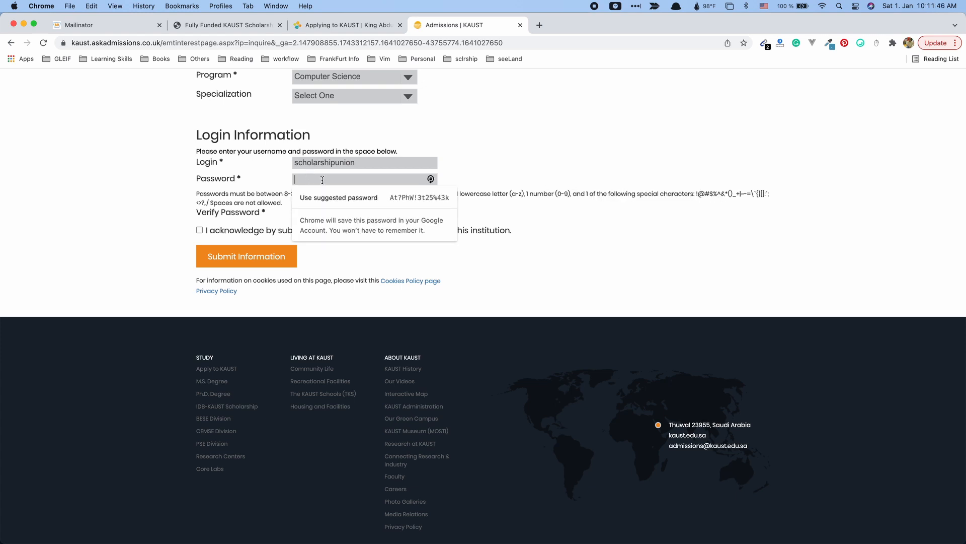
click(563, 210)
drag(440, 194, 856, 195)
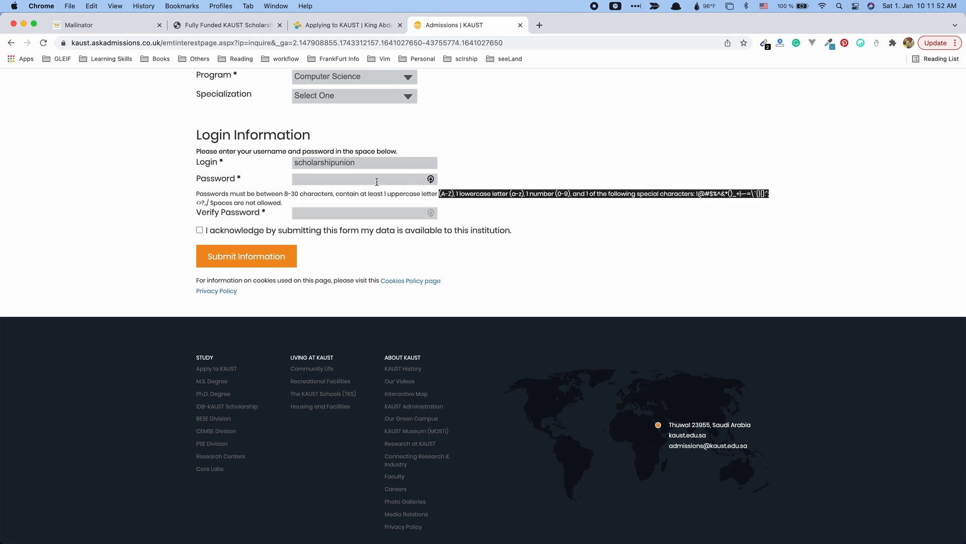
Enter a compliant password twice, tick the data acknowledgement, and resubmit the registration.
click(377, 181)
text(•••••••)
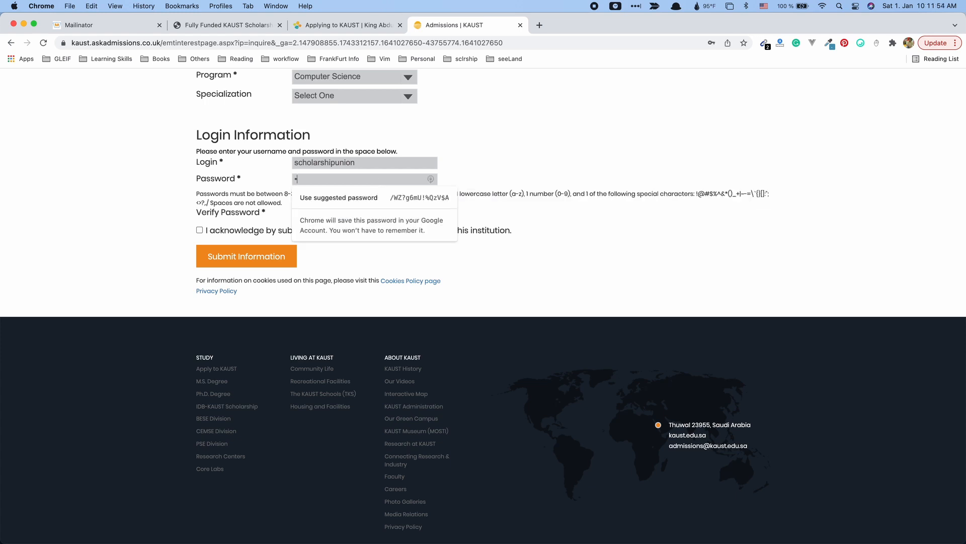
text(•••••)
key(Tab)
text(•••••••••••)
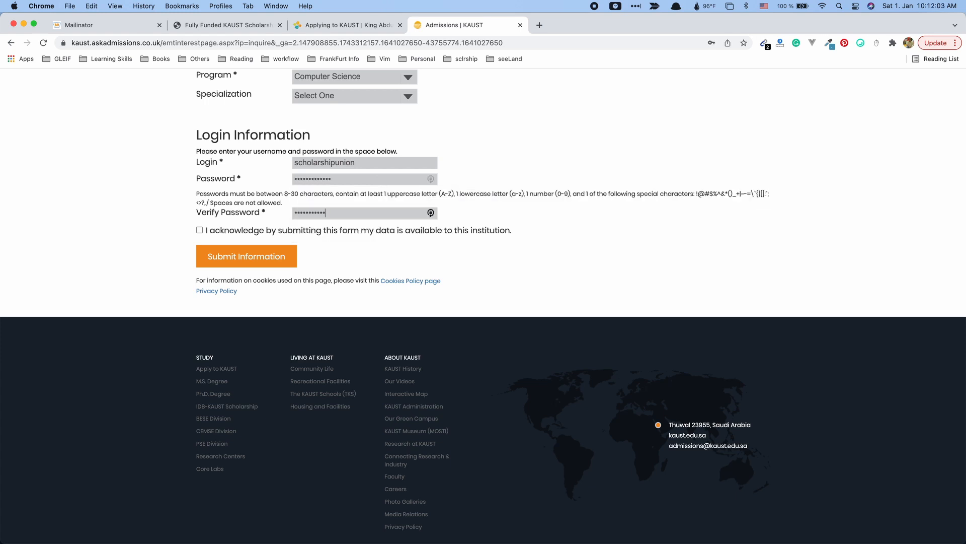
click(200, 230)
click(253, 257)
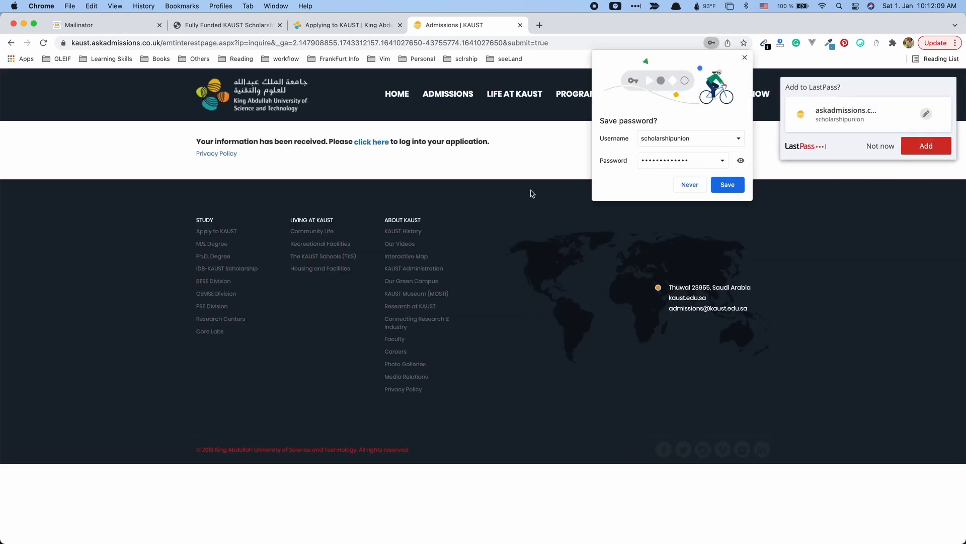
Decline Chrome's password saving and log into the new applicant account.
click(688, 184)
drag(260, 142, 339, 146)
click(331, 150)
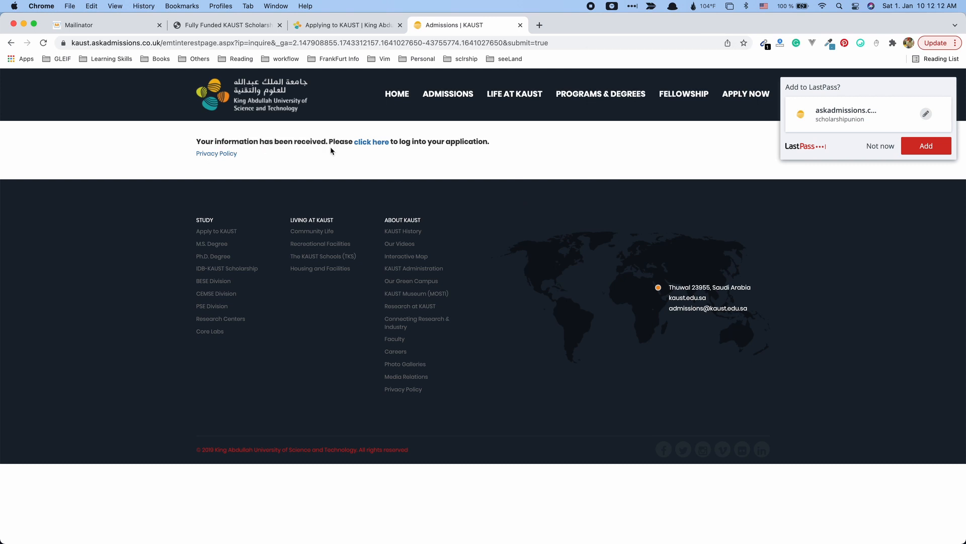
click(375, 145)
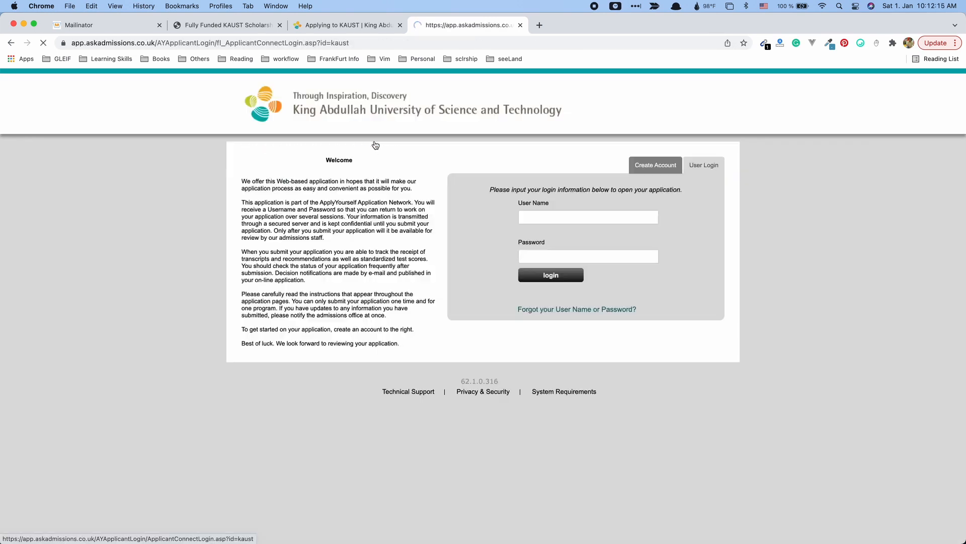
click(589, 213)
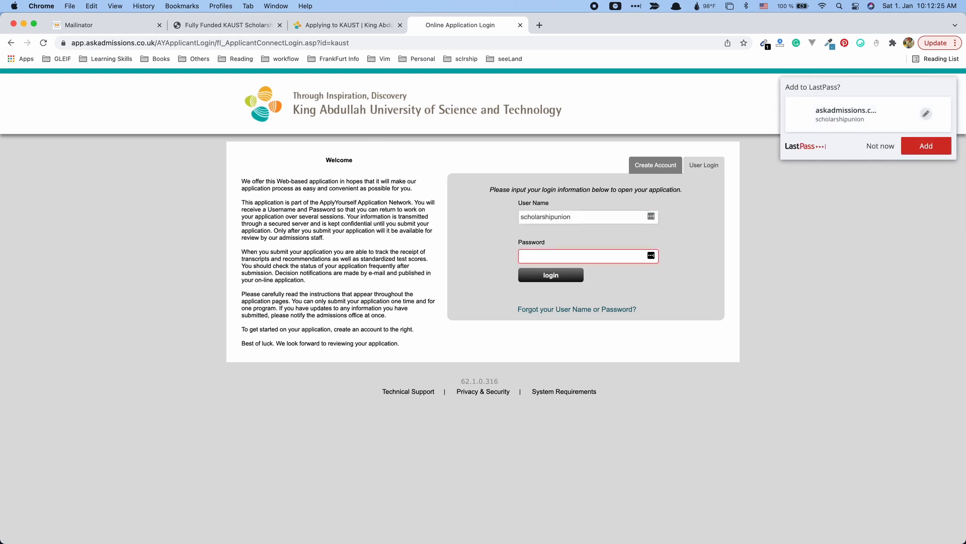
text(••)
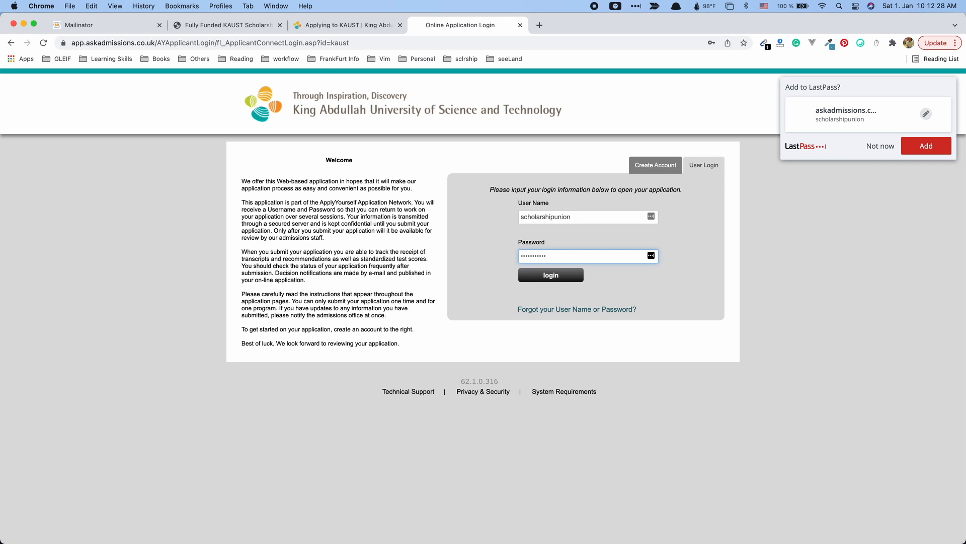
key(Return)
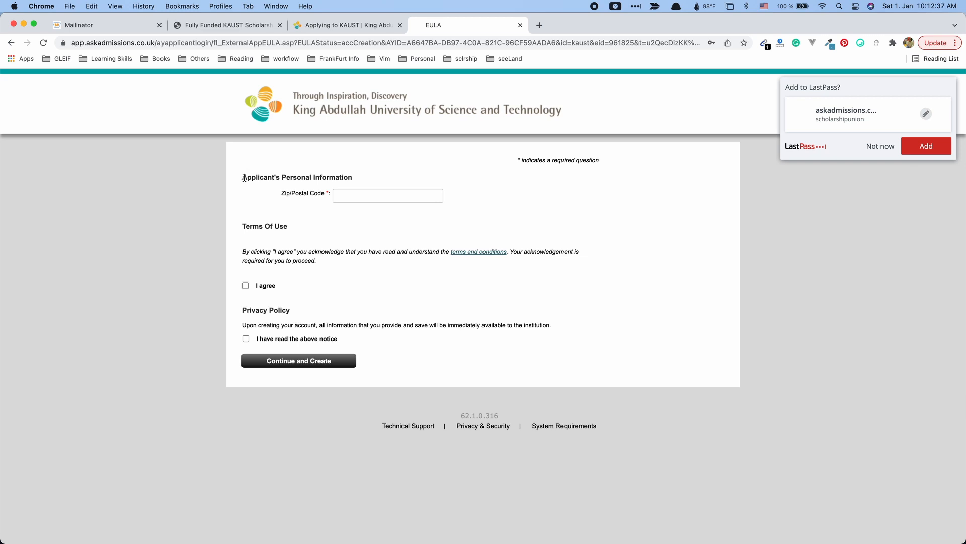
Enter postal code 1230, accept the terms of use and privacy notice, and create the account.
drag(244, 178, 362, 182)
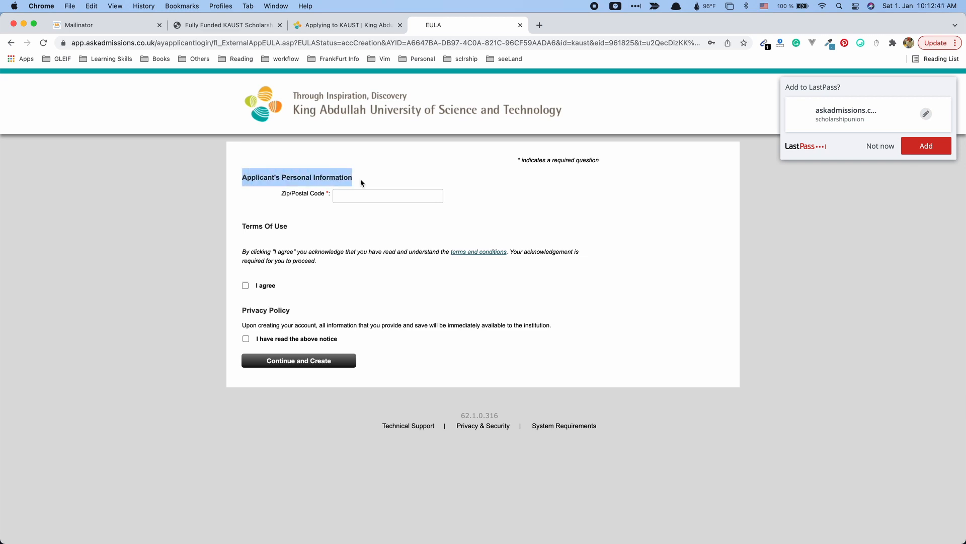
click(288, 220)
click(323, 196)
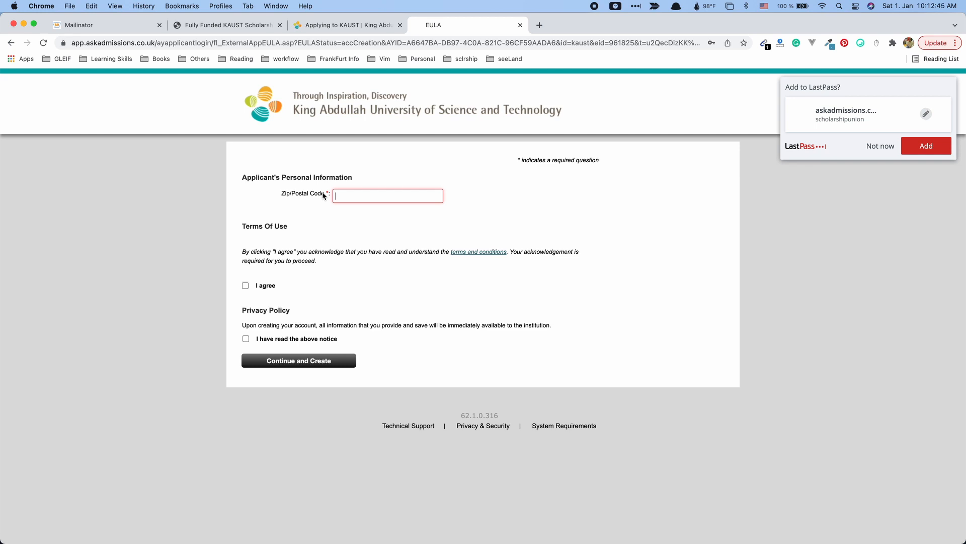
click(338, 194)
text(1230)
click(322, 225)
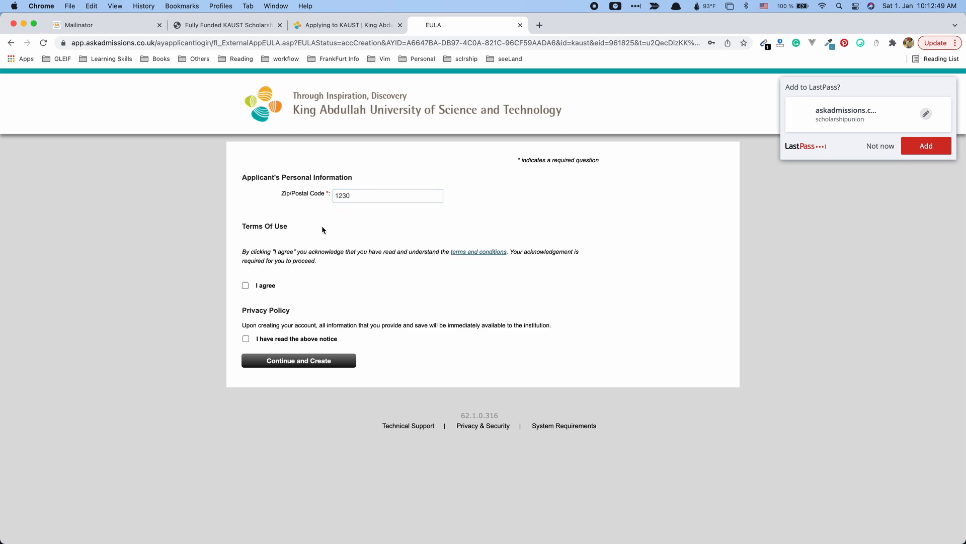
click(370, 195)
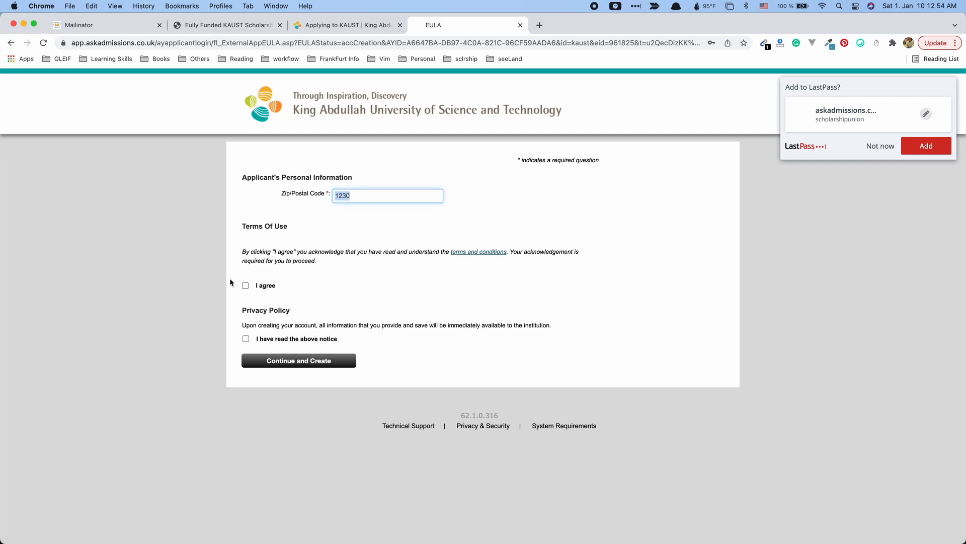
click(246, 286)
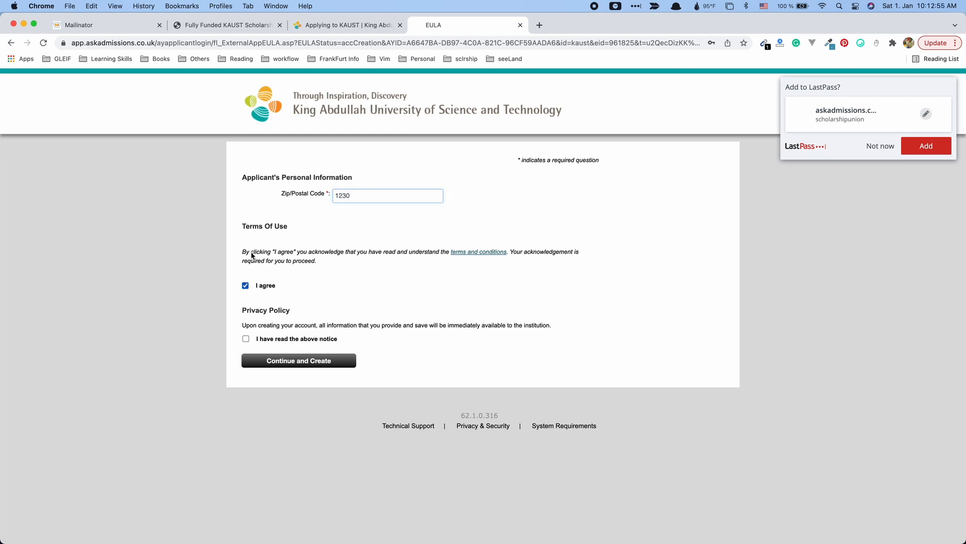
click(246, 339)
click(298, 360)
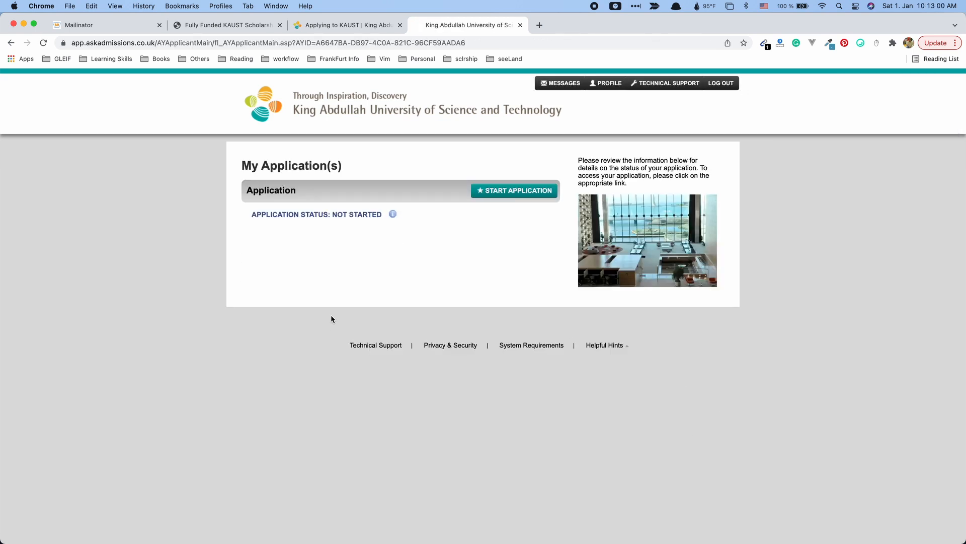
Start a new application and open its Program of Study section.
drag(330, 215, 349, 215)
click(504, 200)
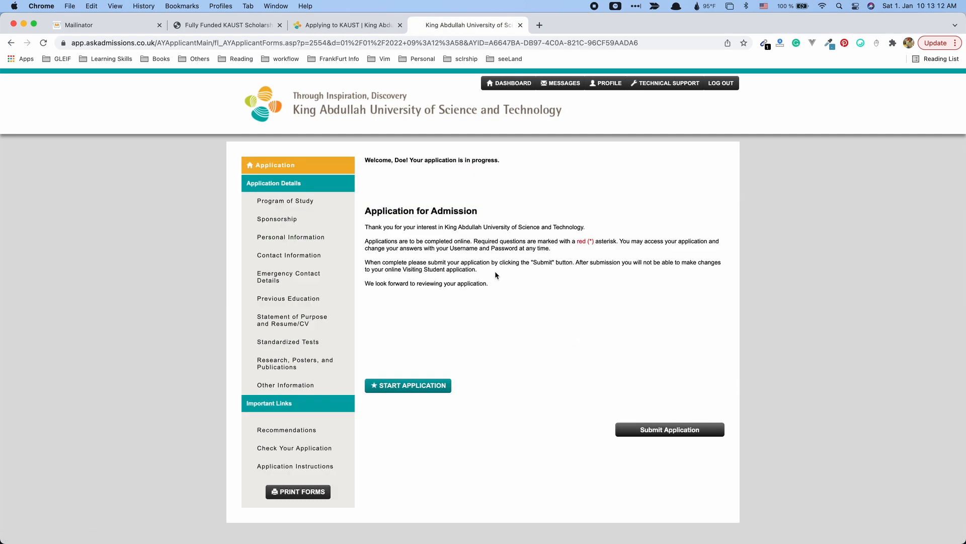
drag(495, 272, 455, 237)
click(425, 494)
click(422, 383)
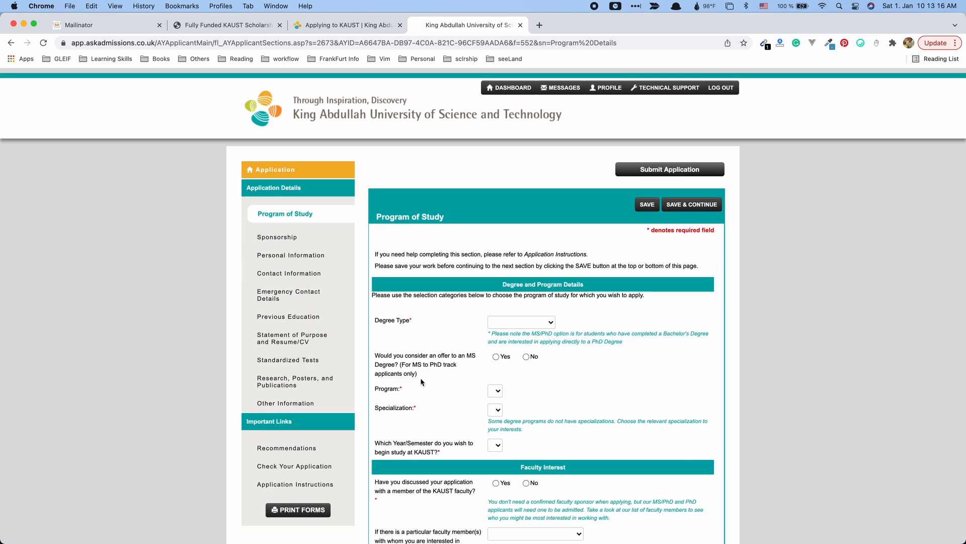
scroll(421, 377, down, 3)
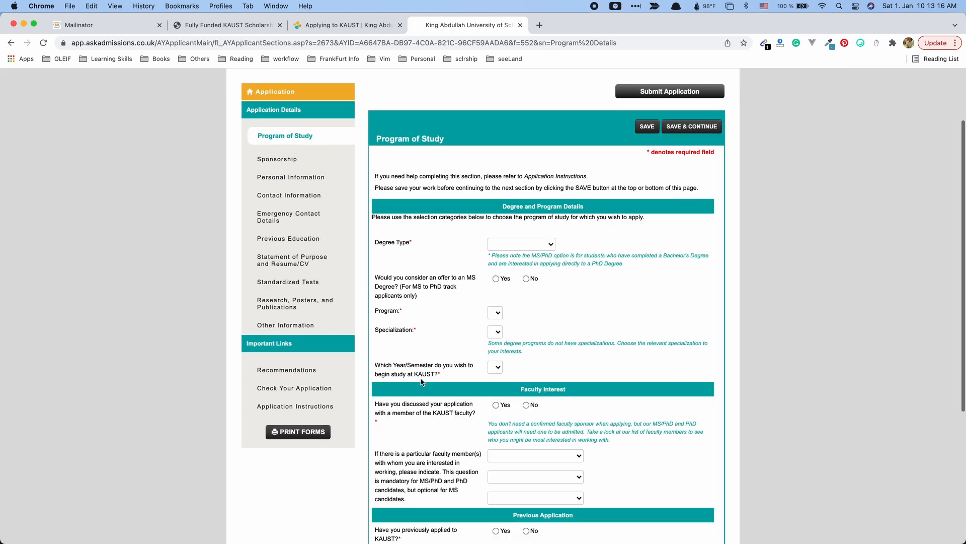
Choose MS degree, accept MS consideration, and pick Computer Science as program and specialization.
click(548, 249)
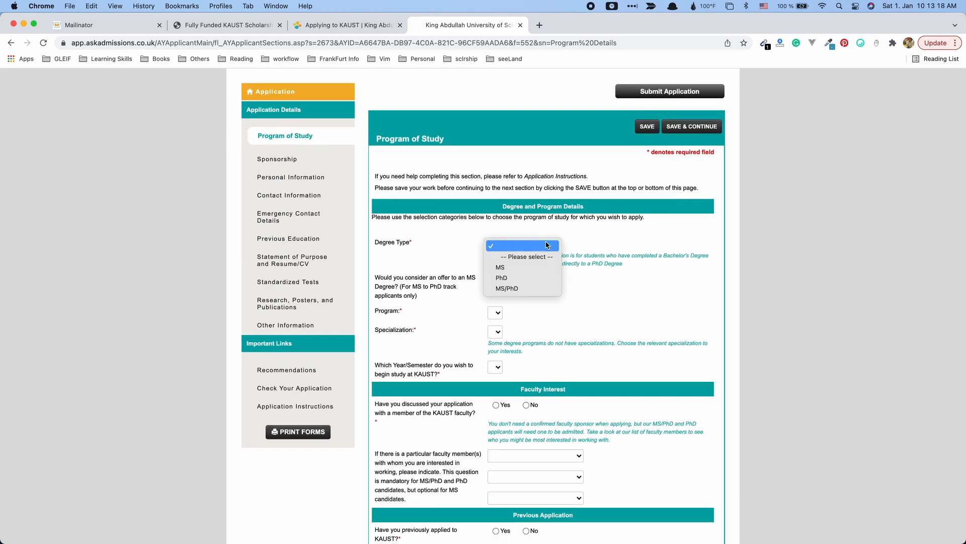
click(522, 266)
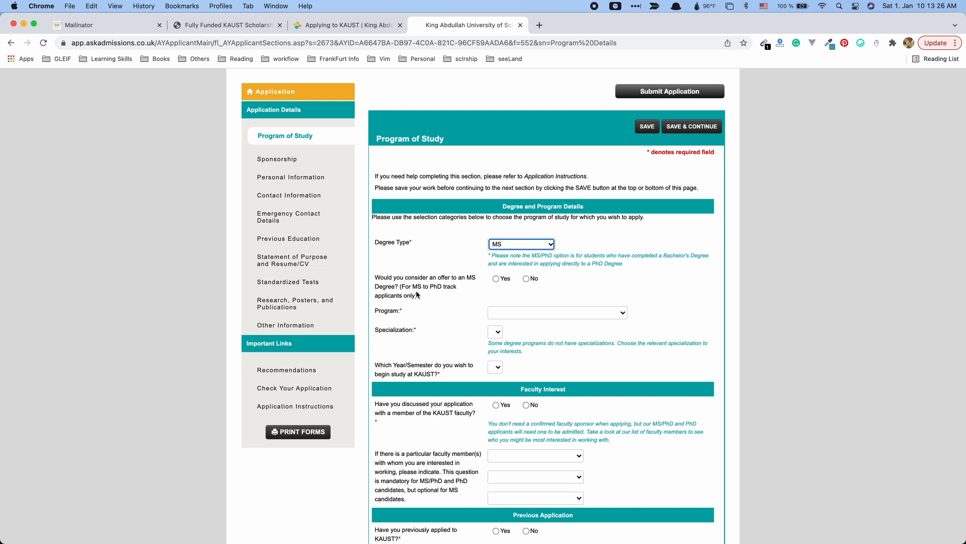
click(496, 279)
scroll(356, 403, down, 2)
click(599, 257)
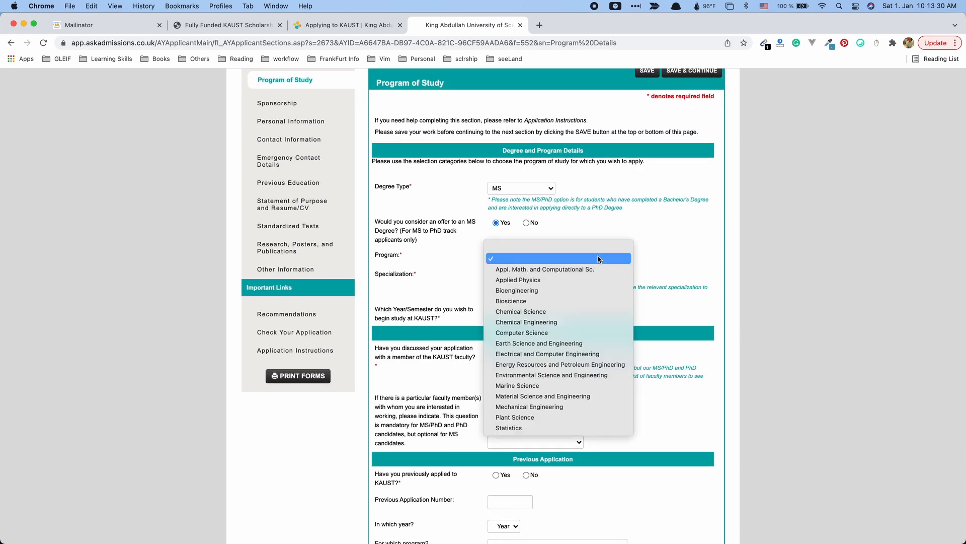
click(572, 332)
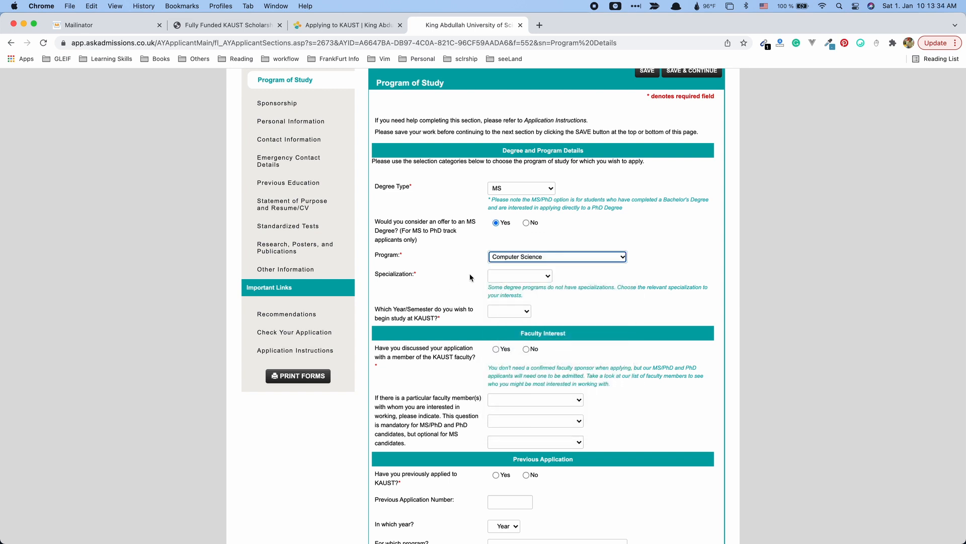
click(547, 278)
click(530, 291)
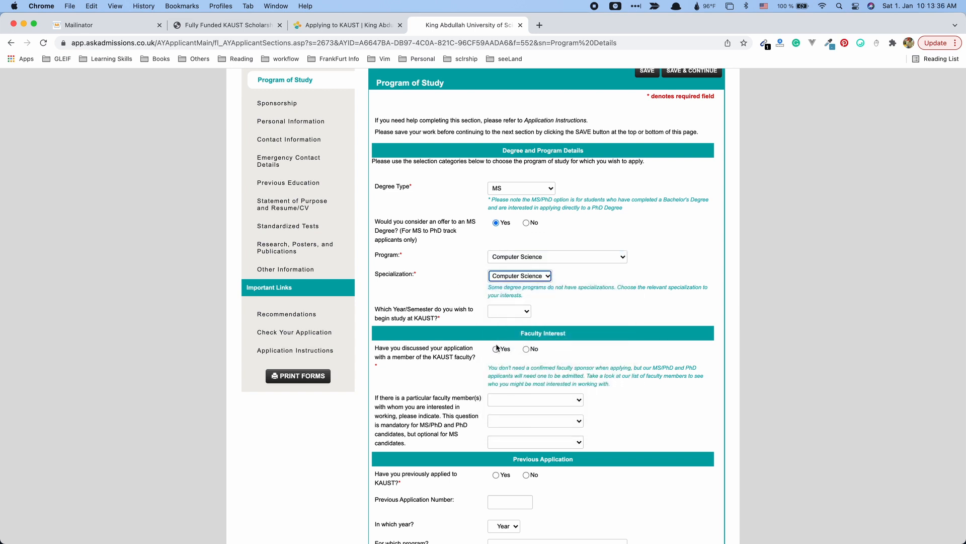
Set start term 2022 - Fall, answer No to faculty contact and prior application, and save.
scroll(491, 336, down, 1)
click(515, 274)
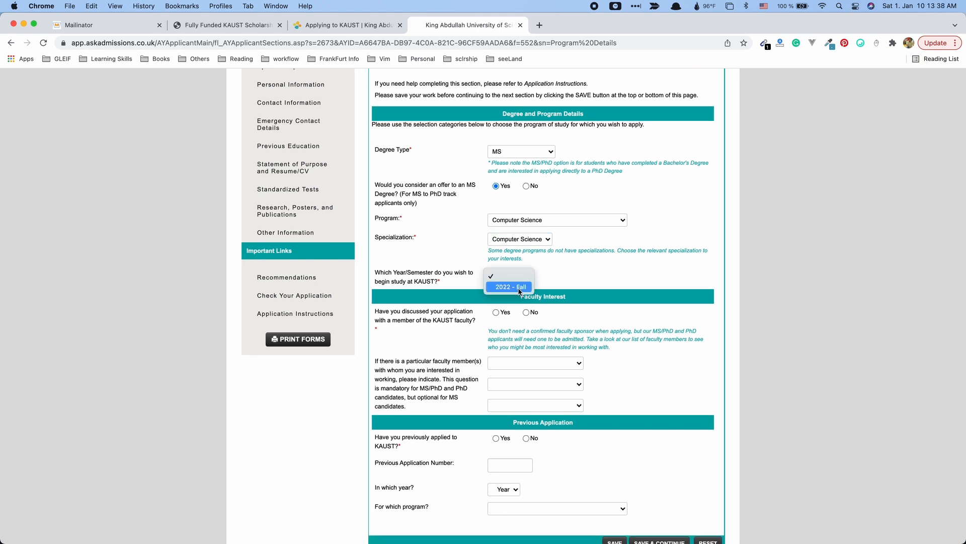
key(Return)
scroll(414, 272, down, 2)
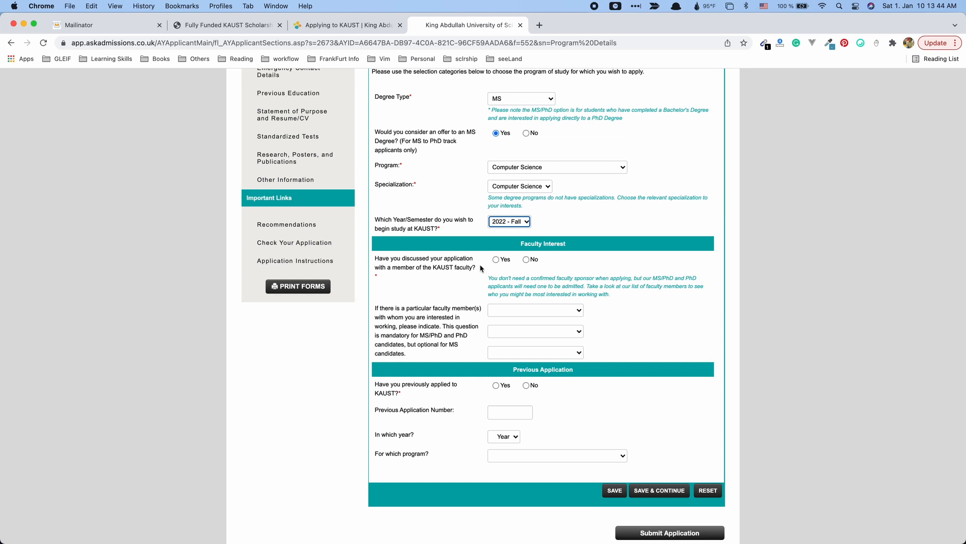
click(526, 259)
scroll(391, 344, down, 2)
scroll(390, 344, down, 1)
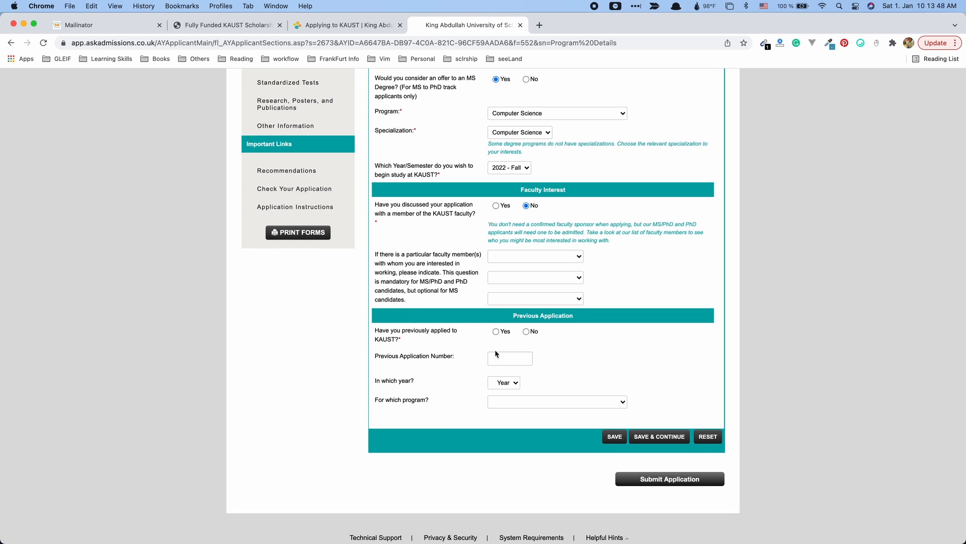
scroll(493, 350, down, 1)
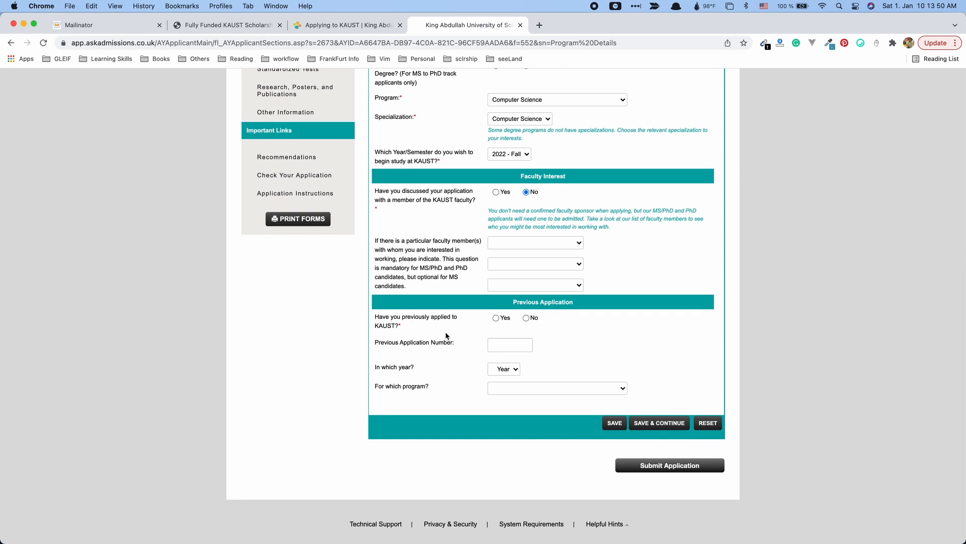
click(526, 318)
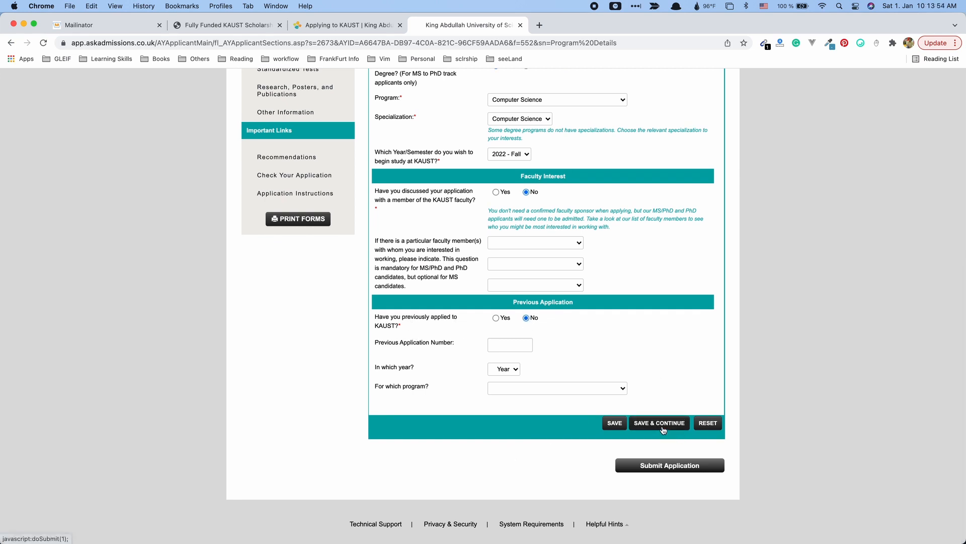
click(663, 428)
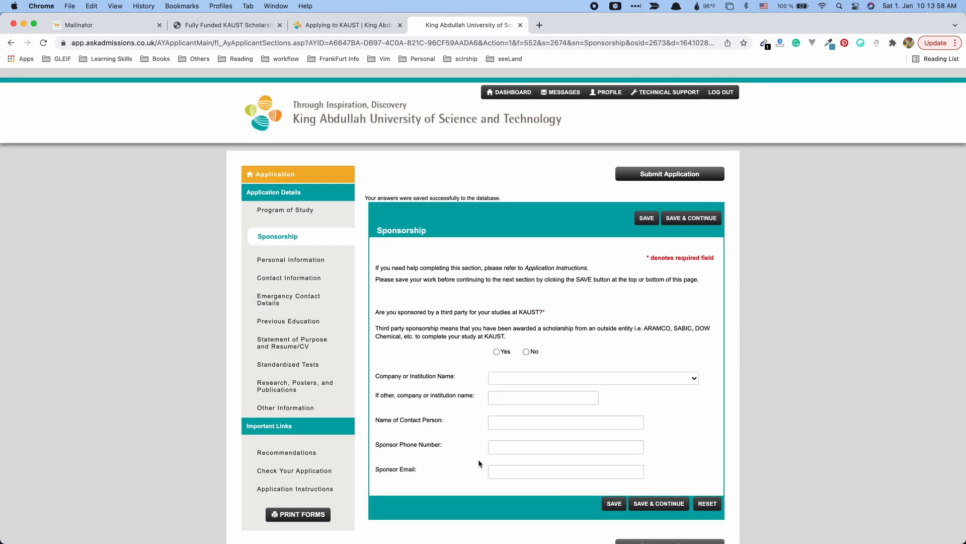
Answer No to third-party sponsorship, leave the Company list empty, and save the section.
scroll(445, 278, down, 2)
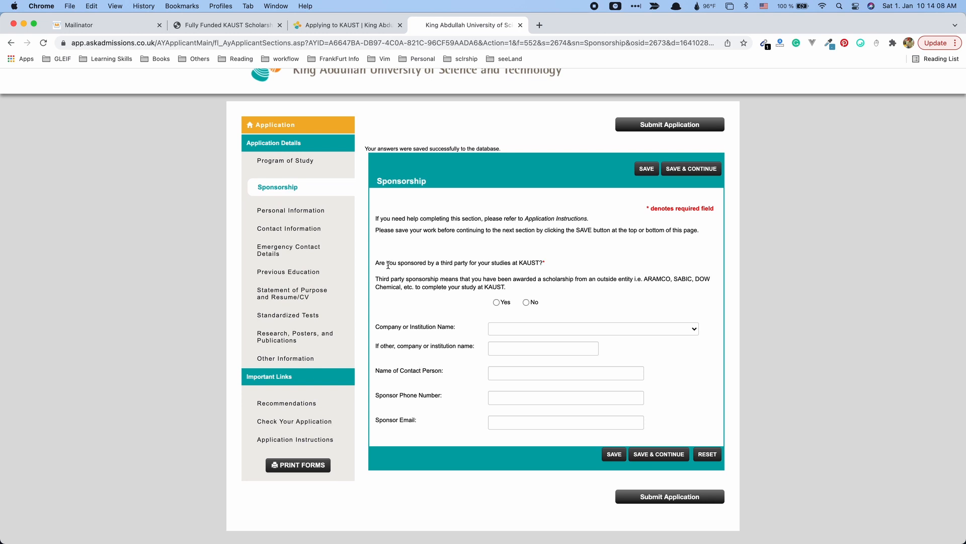
drag(431, 262, 540, 263)
click(494, 320)
click(526, 303)
click(558, 333)
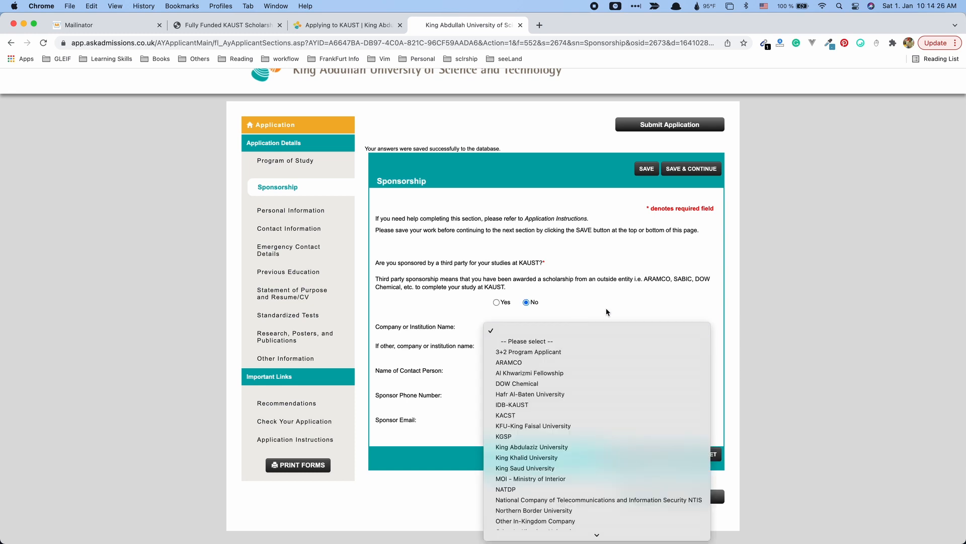
key(Escape)
click(667, 455)
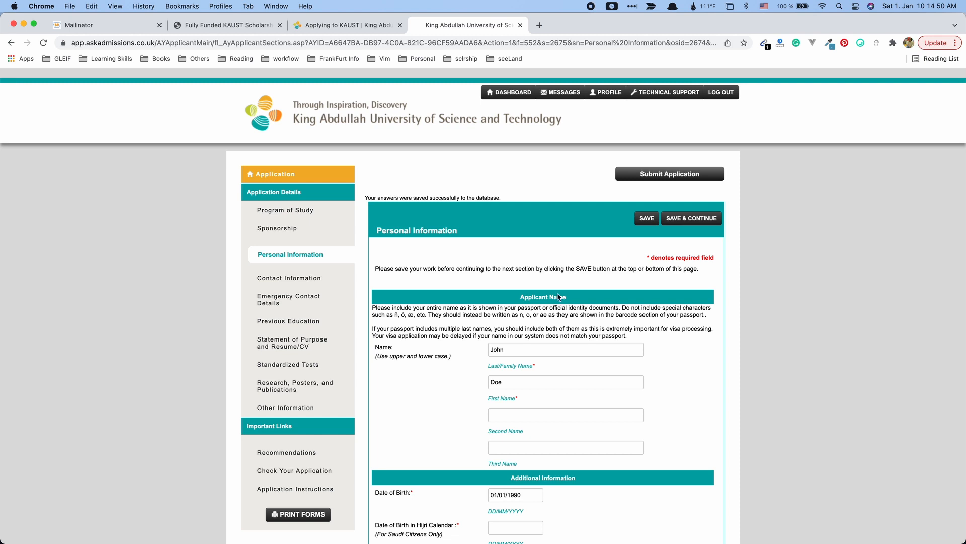
Pick Male gender, Germany citizenship and Married marital status, then save Personal Information.
scroll(547, 414, down, 5)
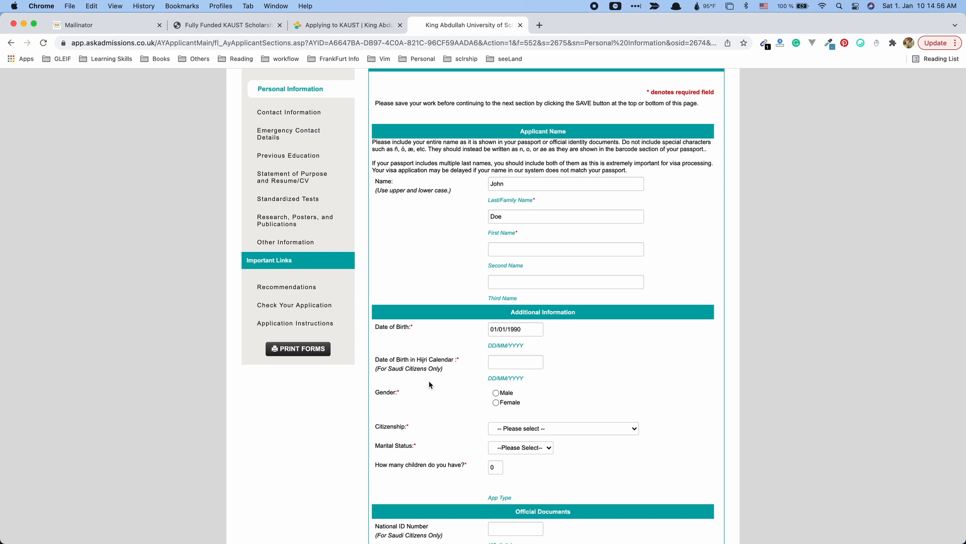
drag(410, 369, 444, 371)
scroll(508, 401, down, 1)
click(496, 363)
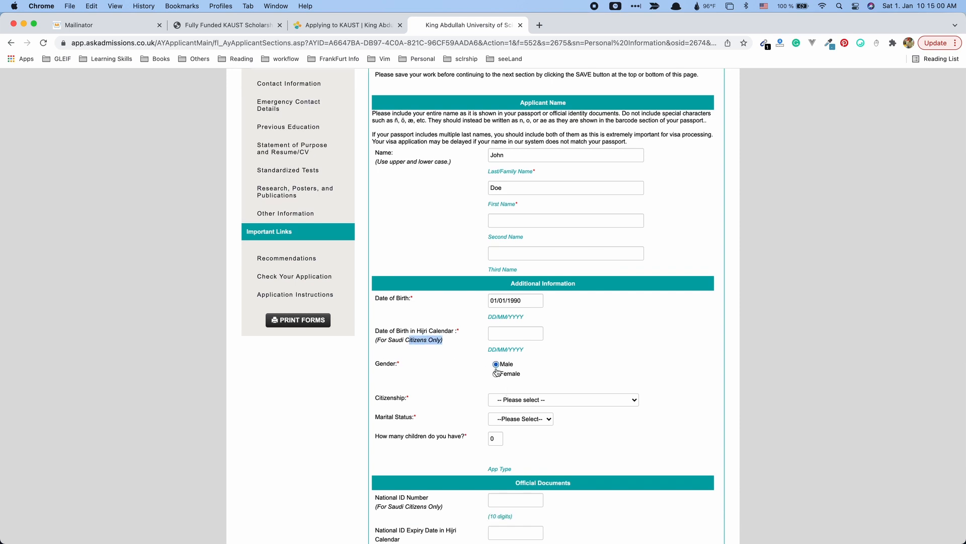
click(608, 401)
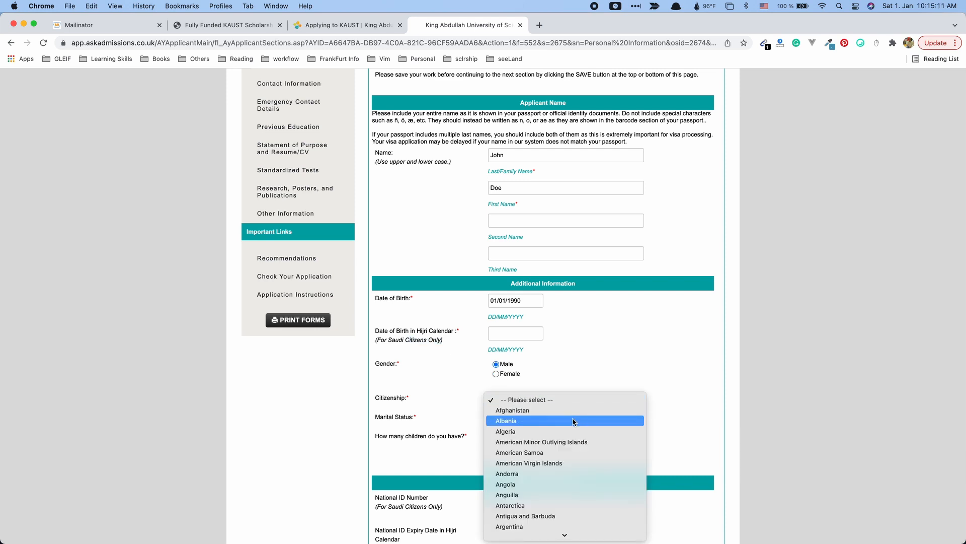
text(ger)
key(Return)
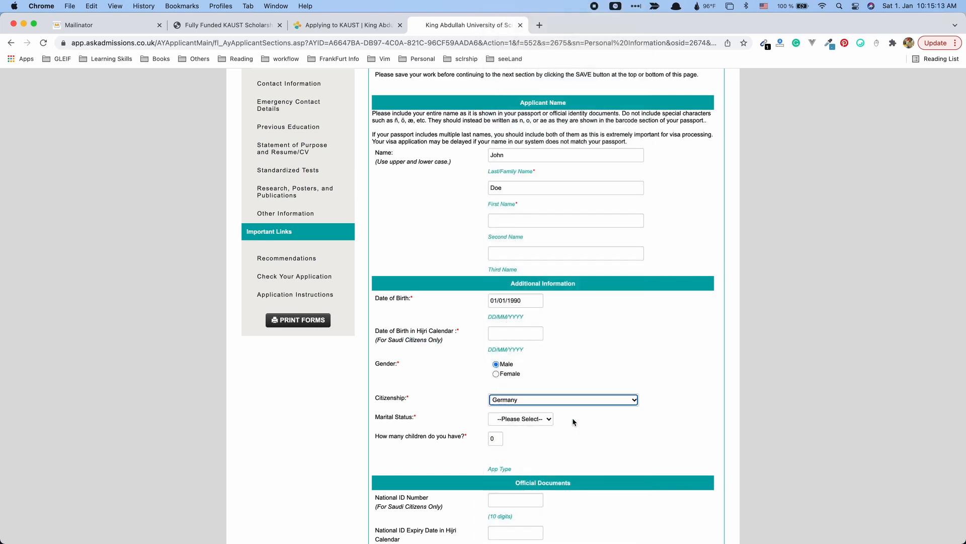
click(546, 421)
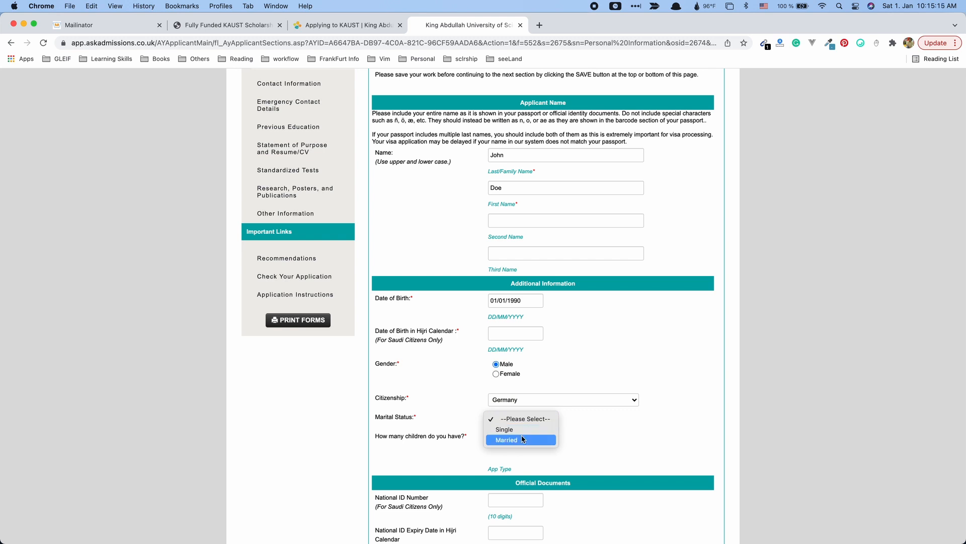
click(508, 440)
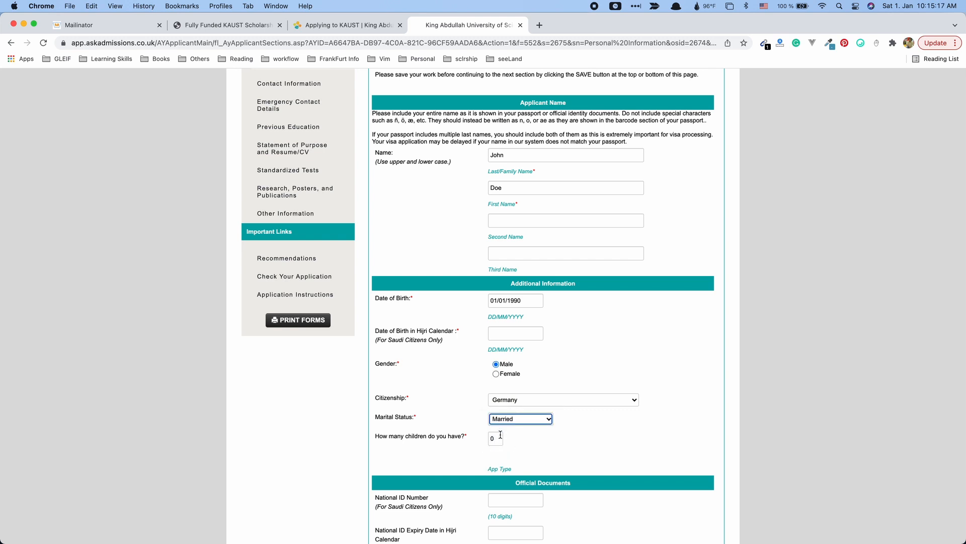
scroll(570, 454, down, 5)
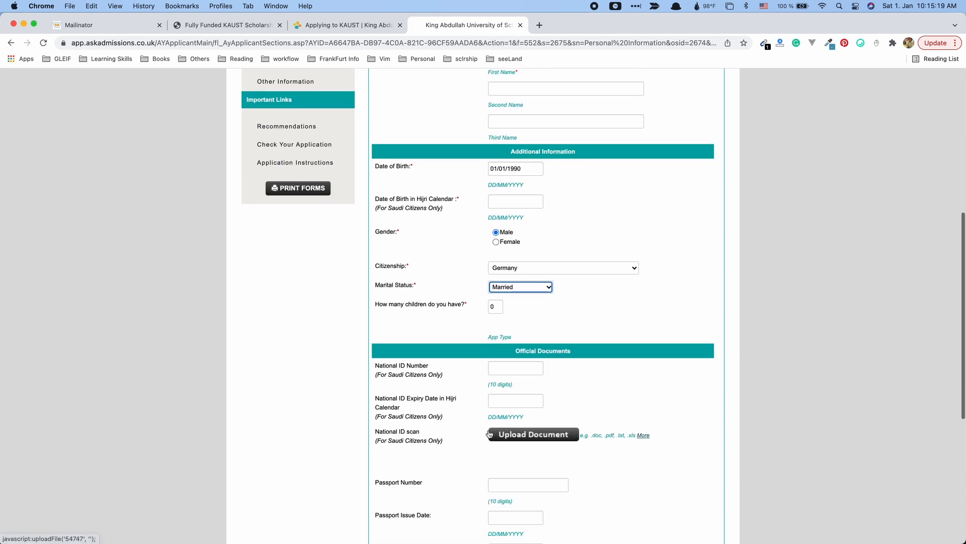
scroll(425, 372, down, 7)
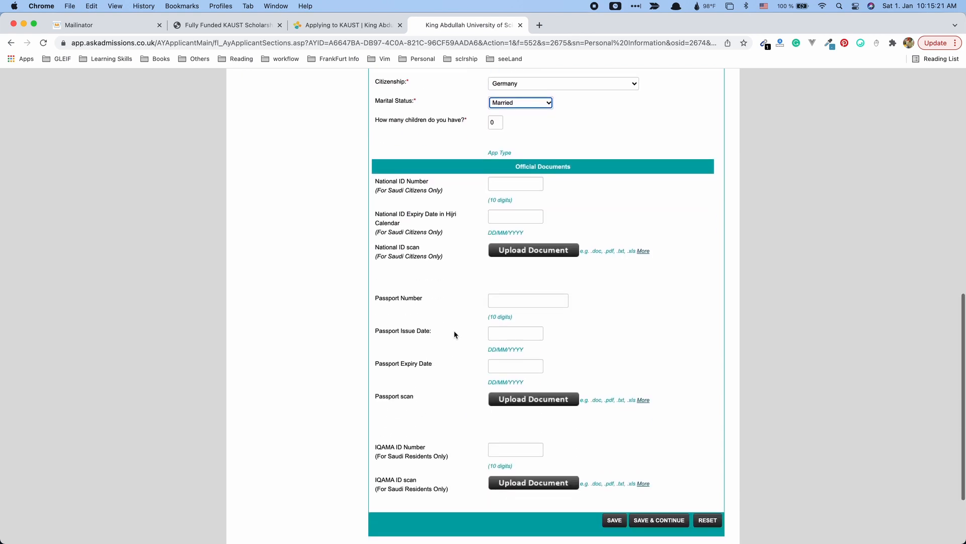
click(659, 520)
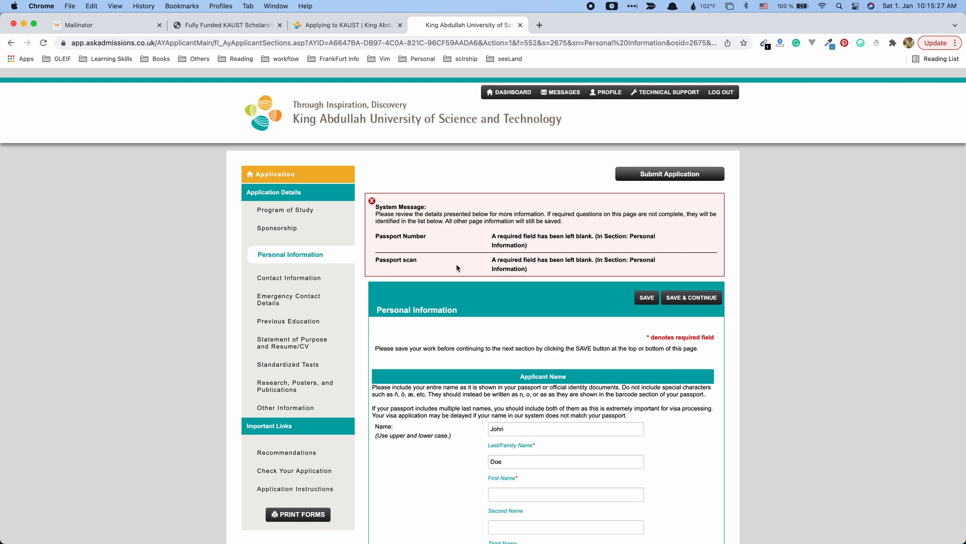
Enter the passport number in Personal Information.
drag(425, 234, 380, 259)
scroll(463, 301, down, 8)
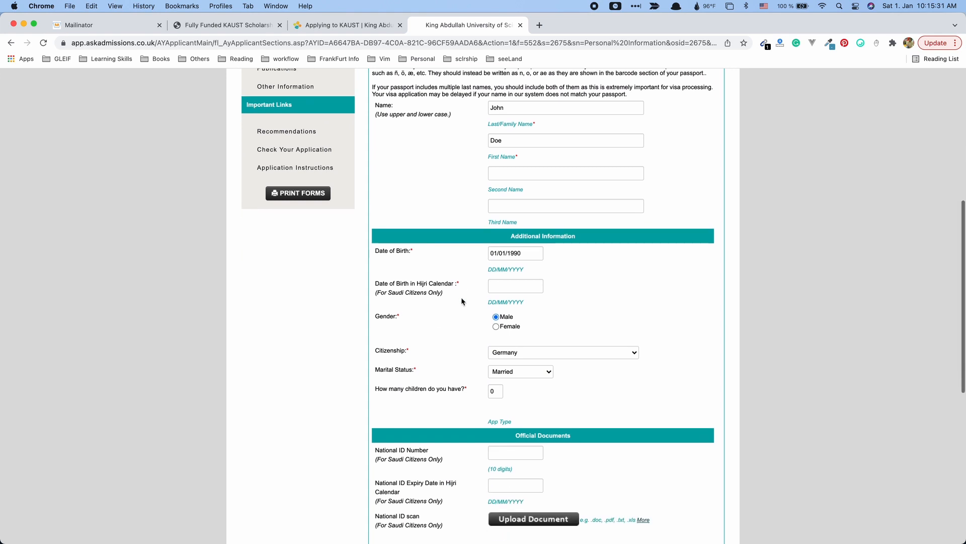
scroll(462, 301, down, 9)
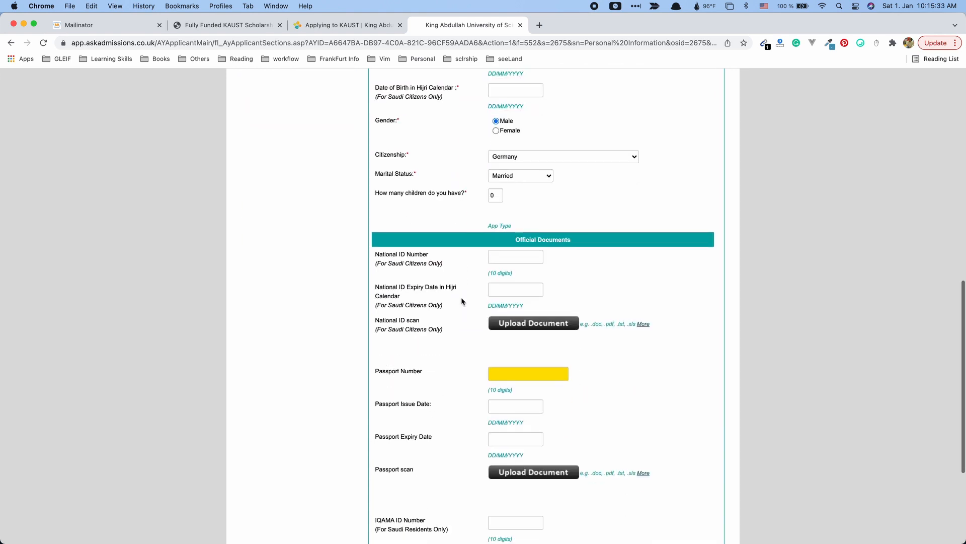
scroll(415, 218, up, 1)
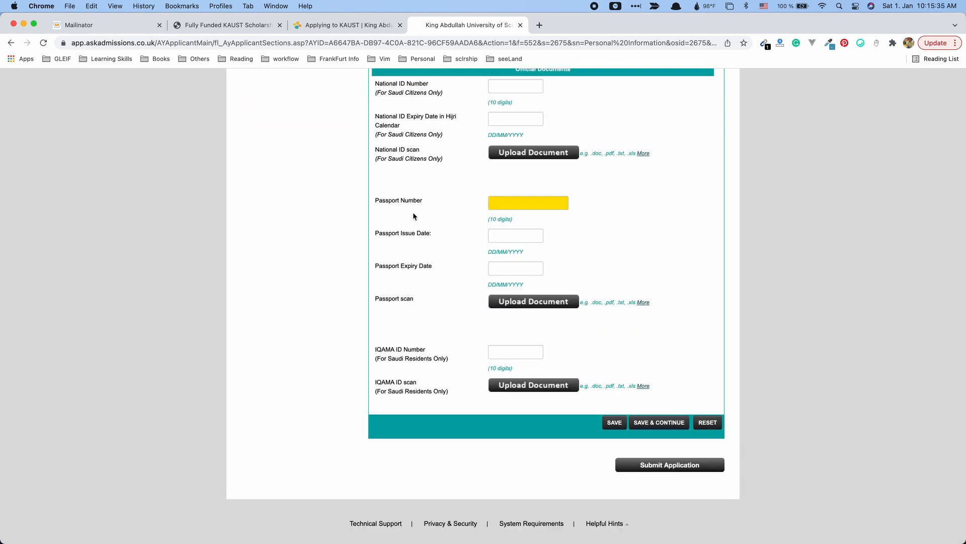
click(518, 203)
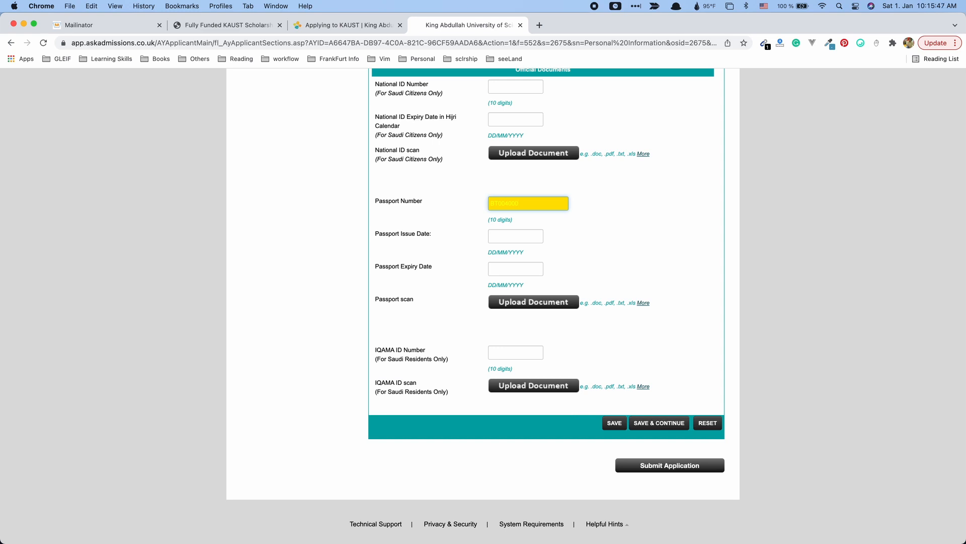
click(534, 233)
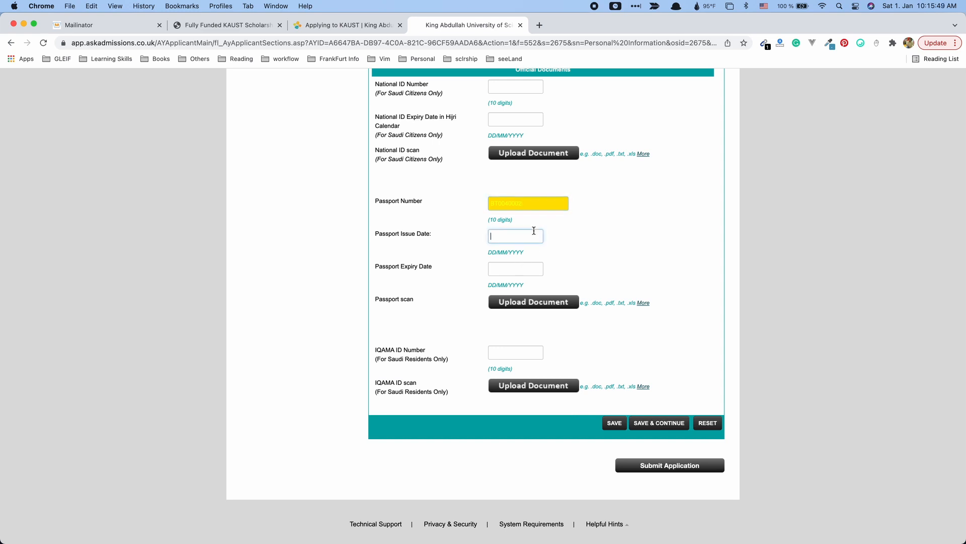
Upload sample.pdf as the passport scan and save Personal Information.
click(492, 305)
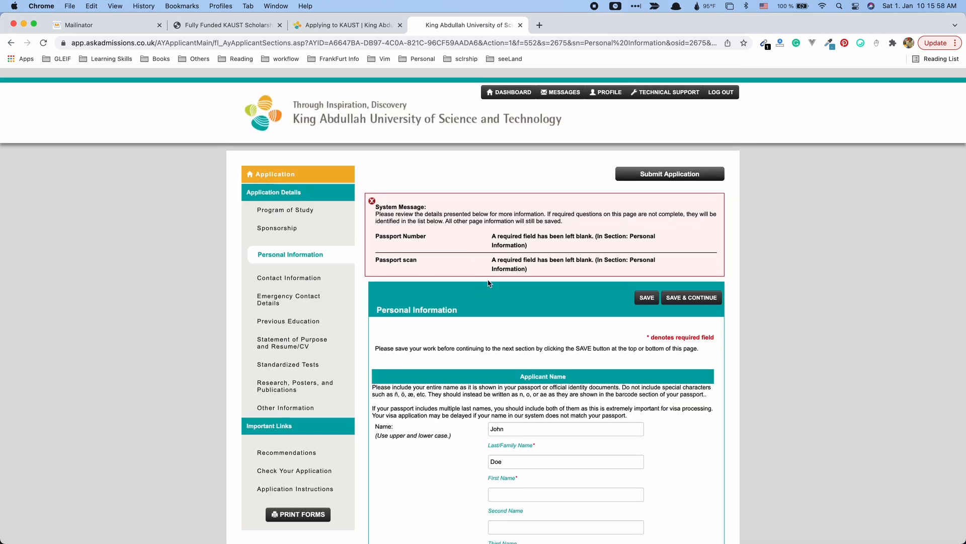
drag(409, 258, 375, 259)
scroll(515, 305, down, 13)
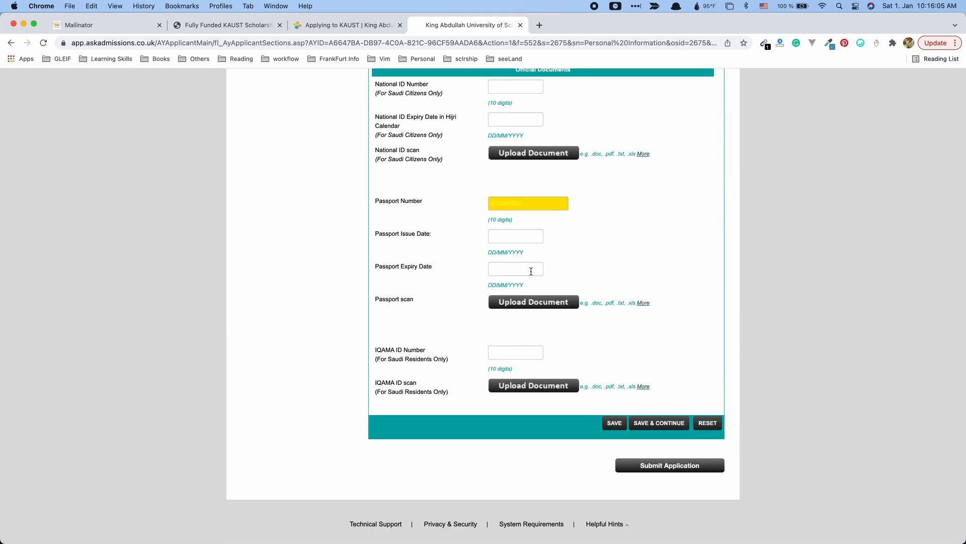
click(547, 305)
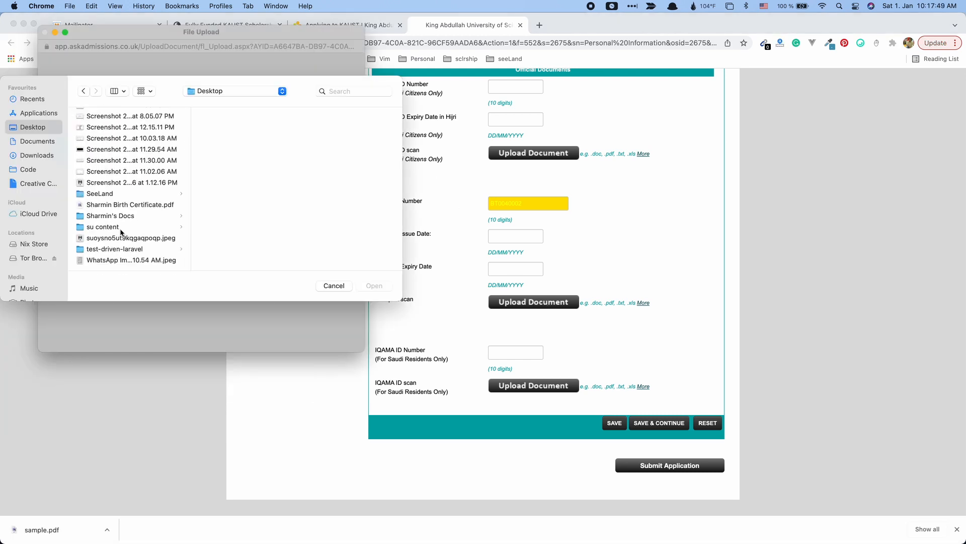
scroll(123, 232, up, 10)
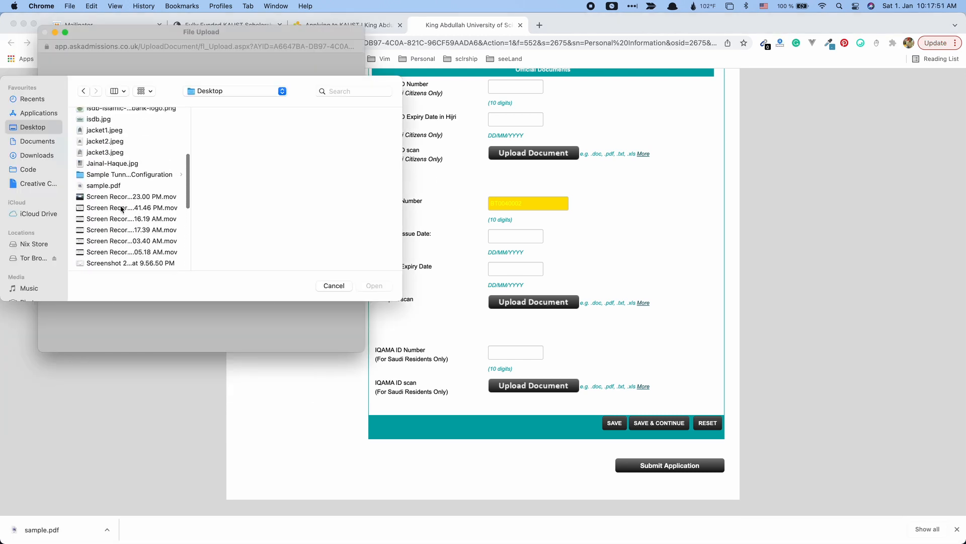
click(102, 185)
click(386, 290)
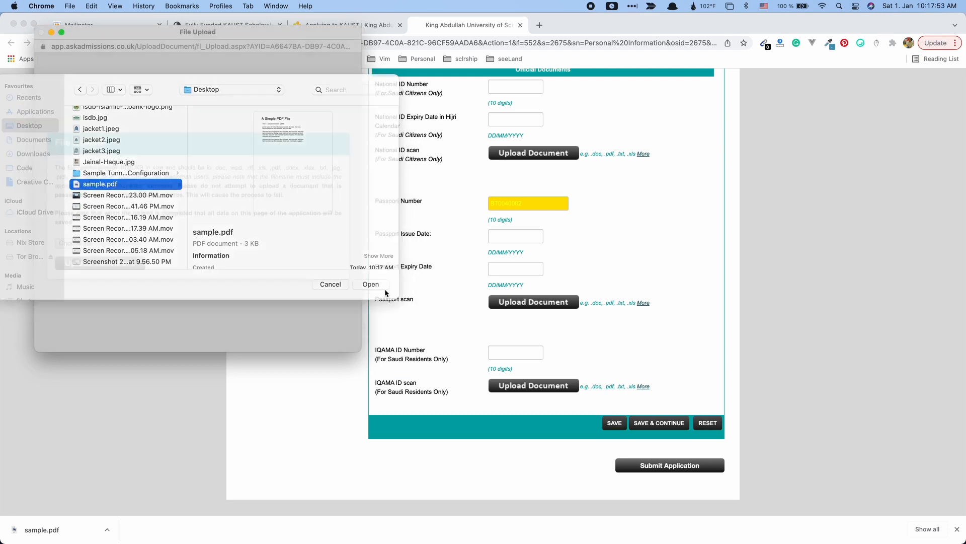
click(95, 264)
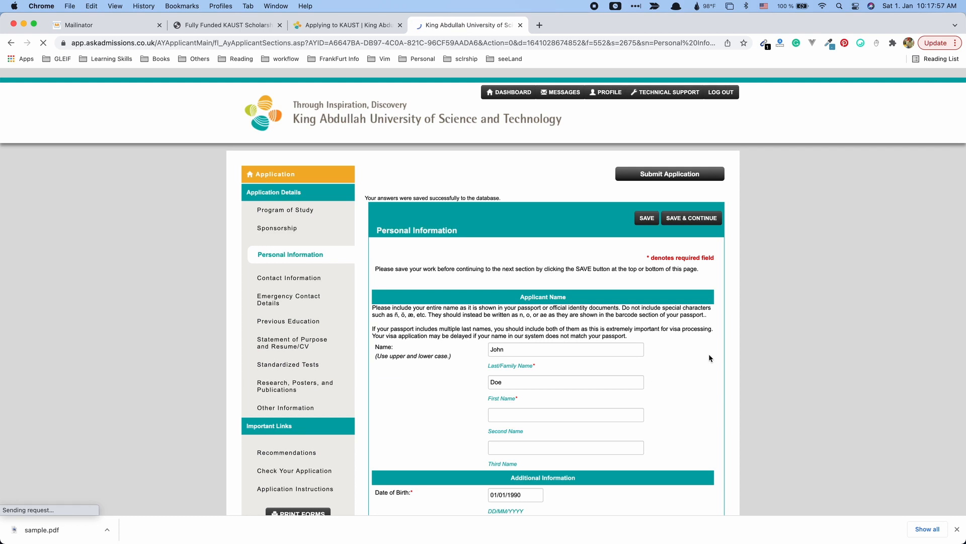
scroll(683, 354, down, 15)
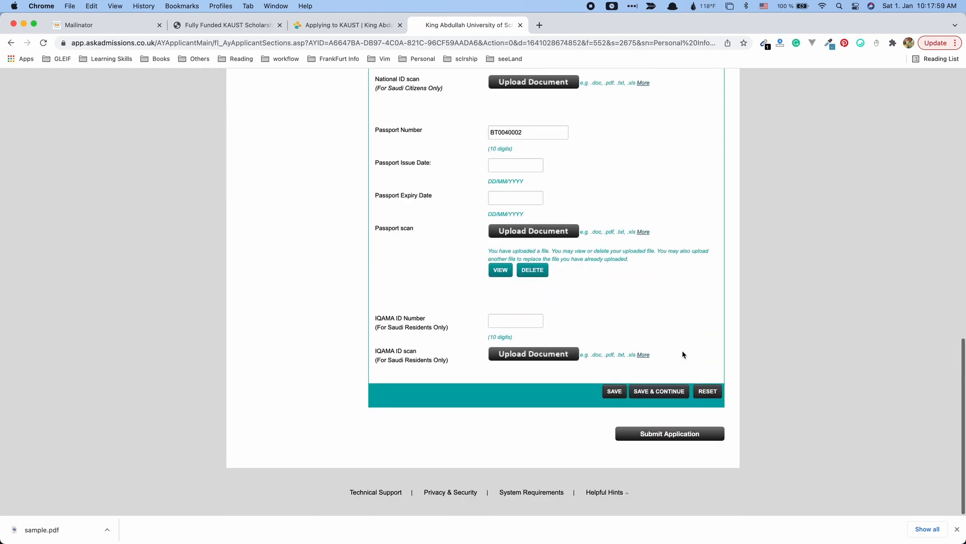
click(668, 398)
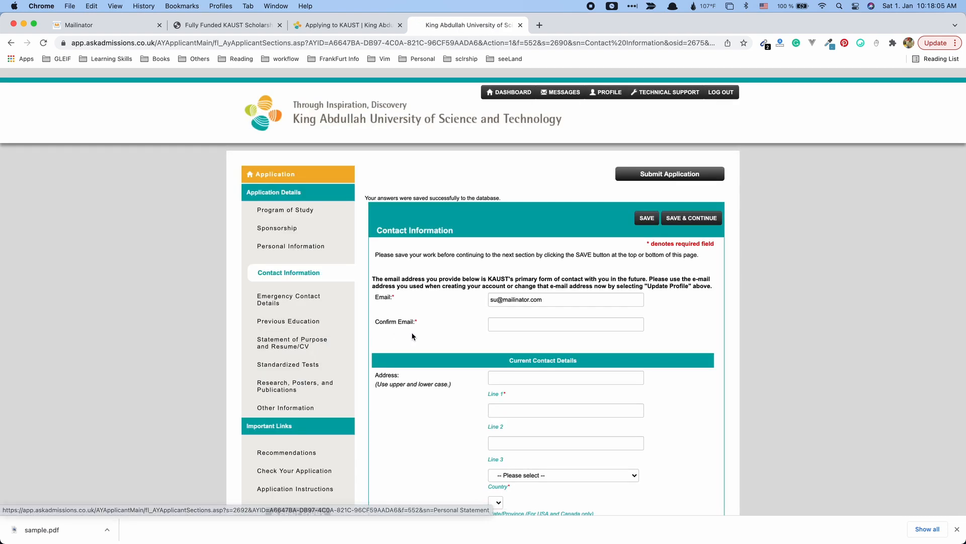
Copy the e-mail address into the e-mail confirmation field.
scroll(410, 334, down, 2)
scroll(412, 336, down, 1)
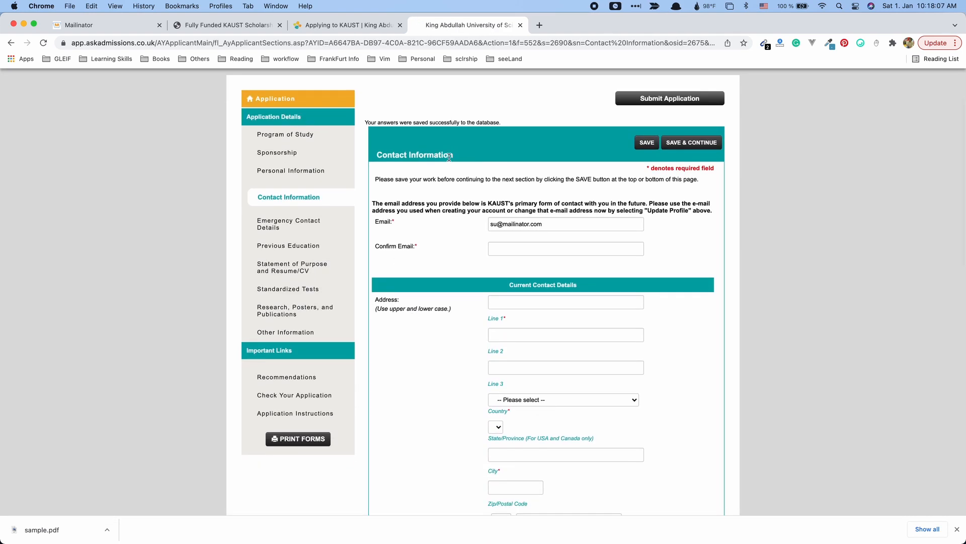
drag(450, 154, 394, 155)
triple_click(572, 228)
key(super+c)
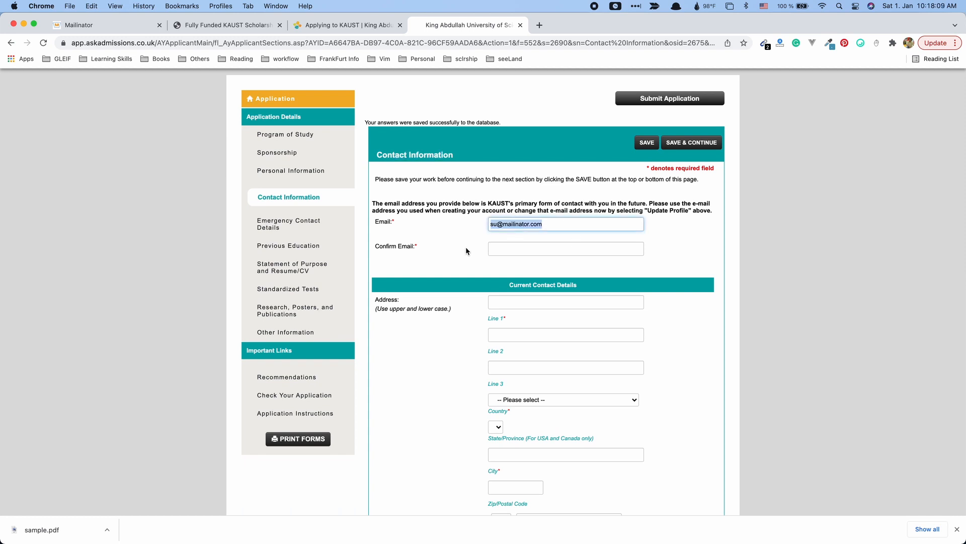
click(564, 250)
key(super+v)
Enter the first address line and select Germany as the country.
click(573, 302)
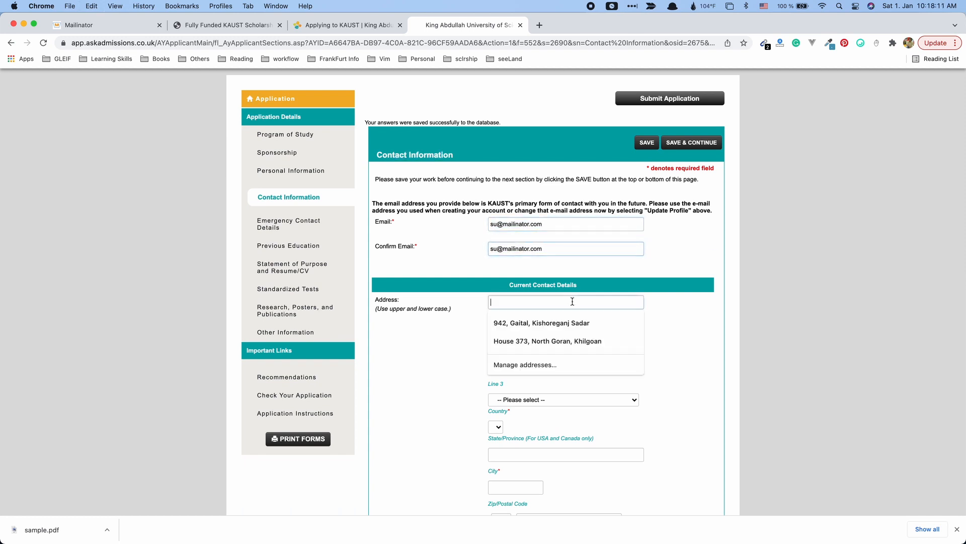
text(Munche)
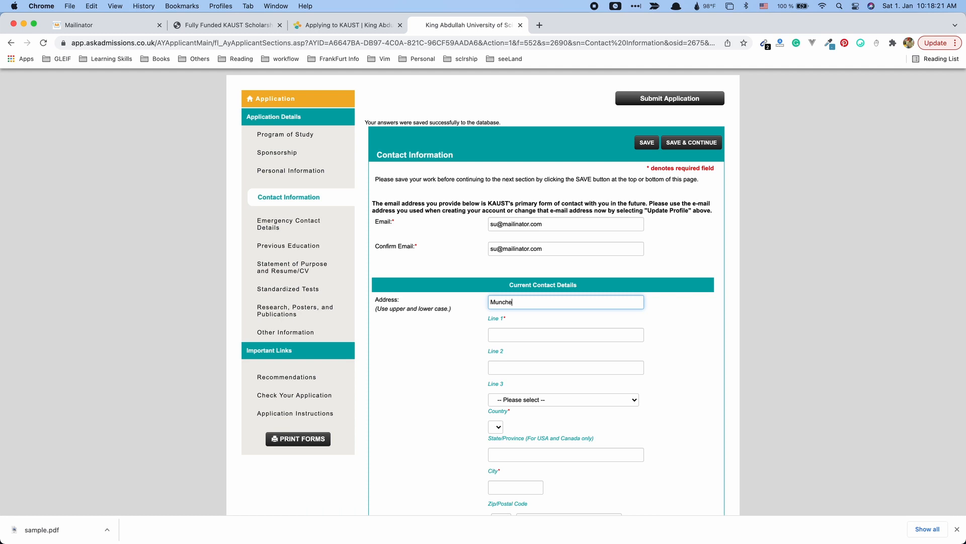
text(nr)
key(Tab)
key(Tab)
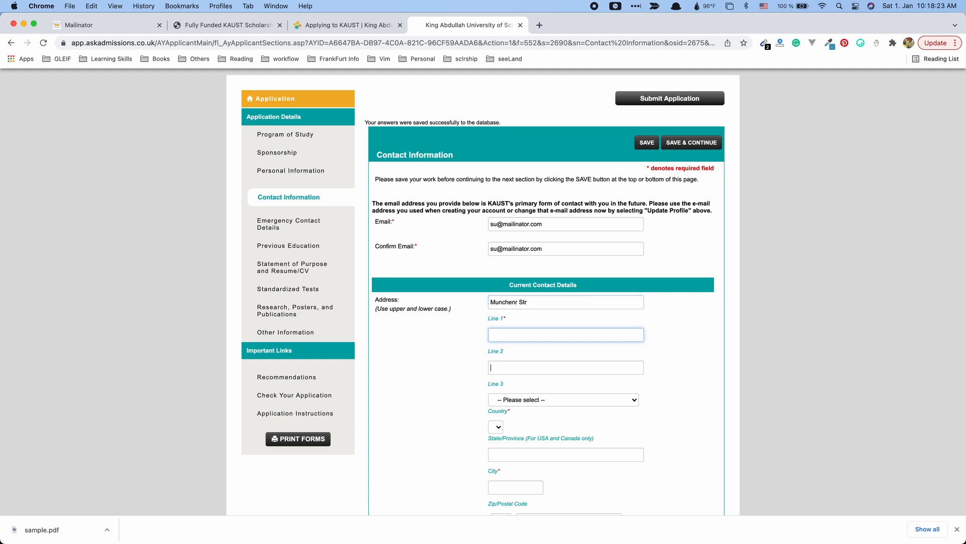
text(ge)
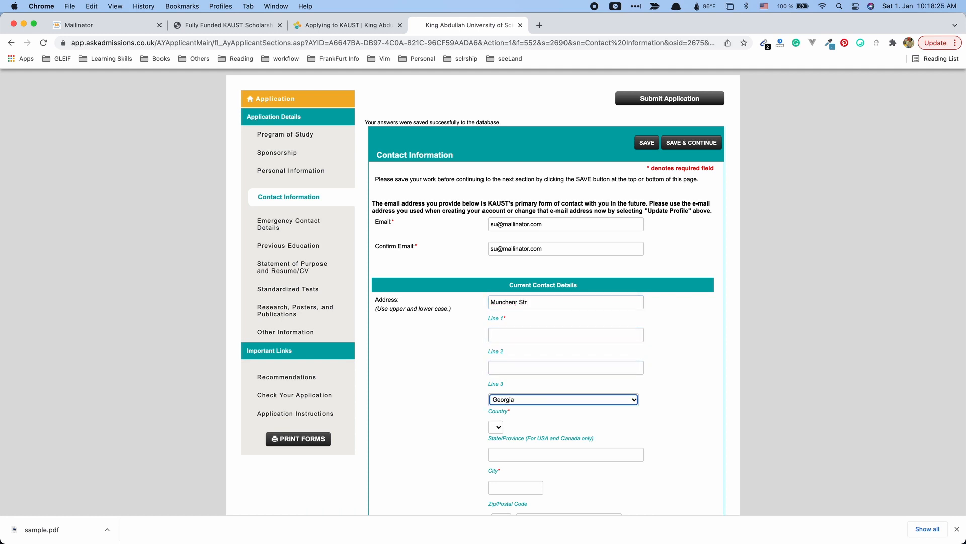
key(Tab)
Move Frankfurt from the City field into the Zip/Postal Code field.
scroll(511, 428, down, 3)
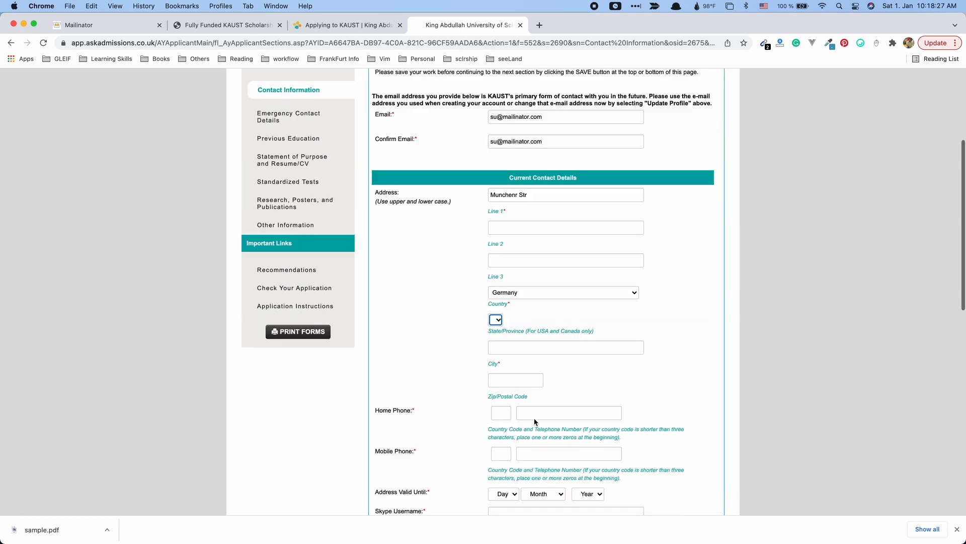
click(504, 327)
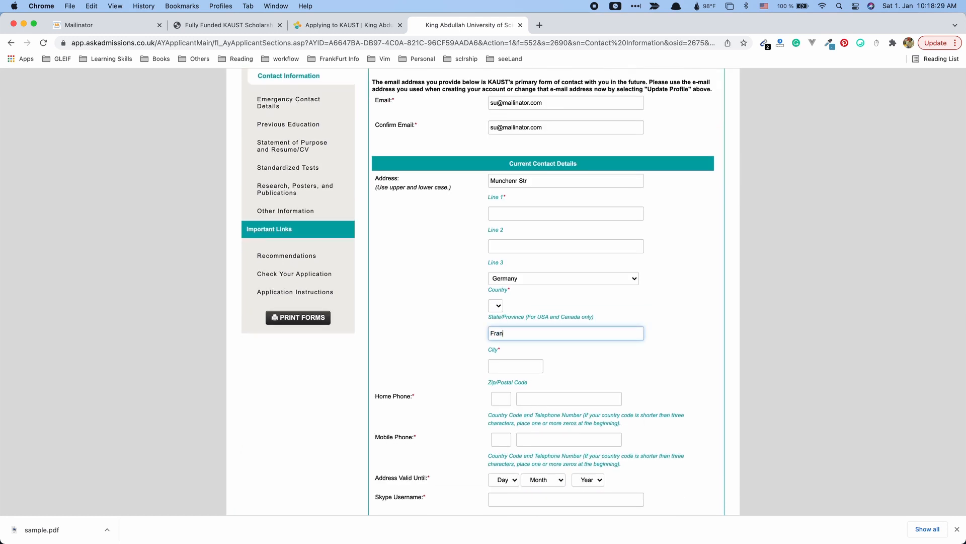
key(Tab)
scroll(380, 281, down, 1)
key(shift+Tab)
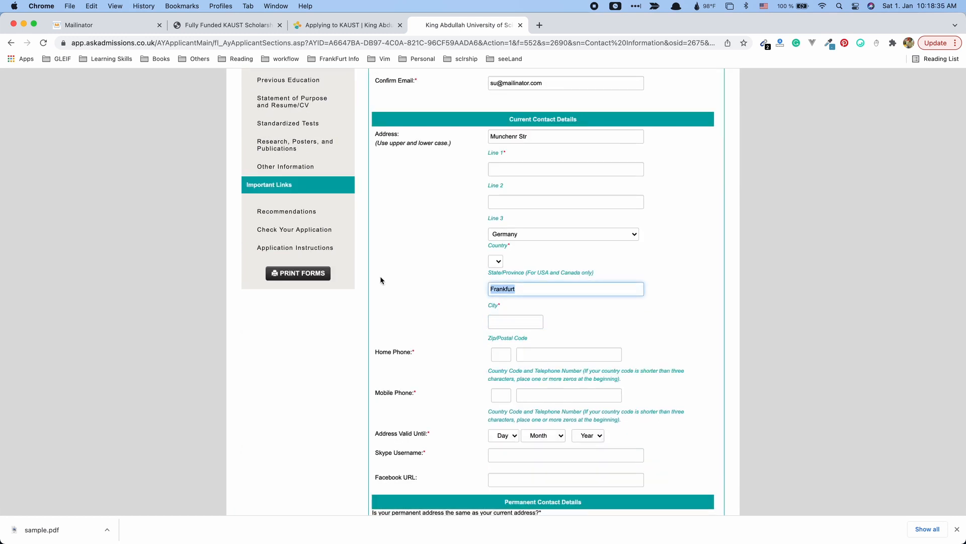
key(super+x)
click(531, 322)
key(super+v)
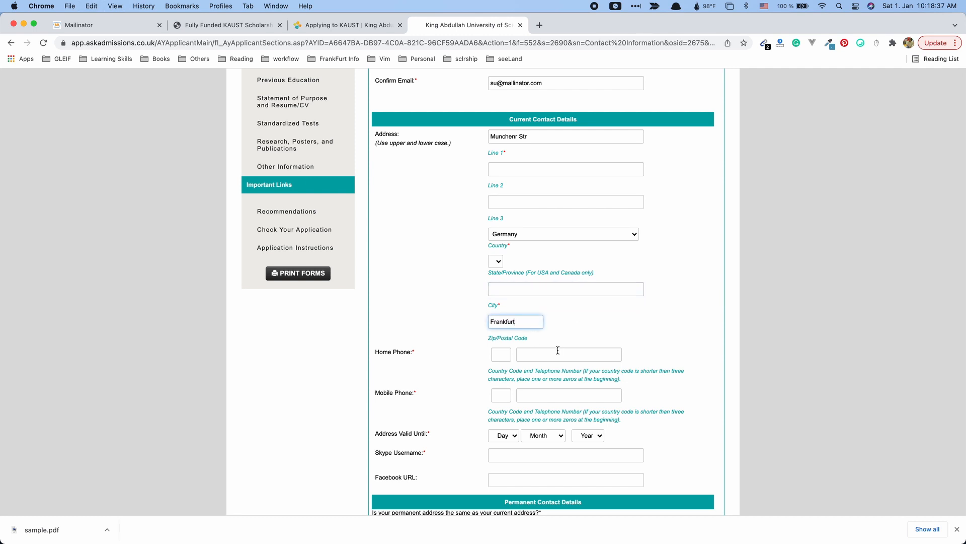
Enter the home phone number.
click(557, 349)
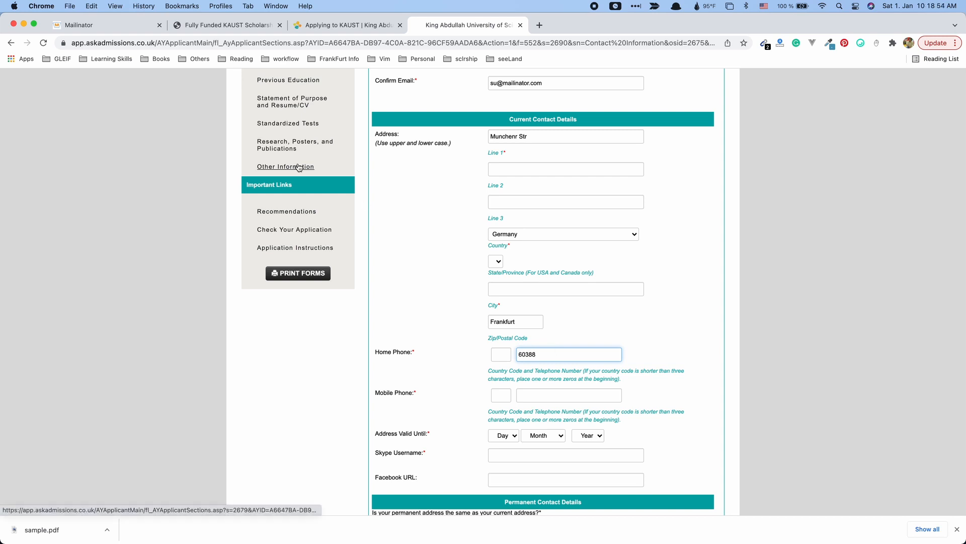
text(60386)
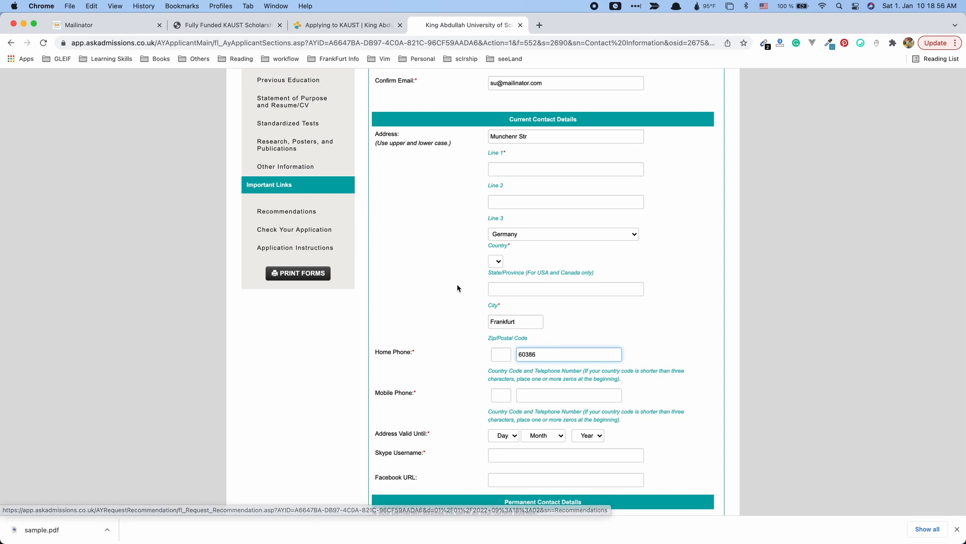
scroll(458, 353, down, 4)
click(596, 291)
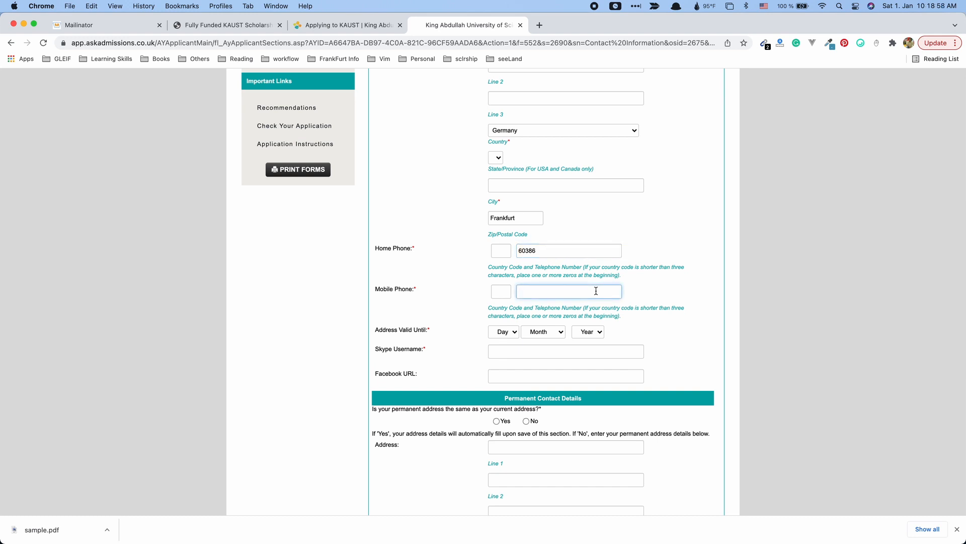
Enter the mobile number and set Address Valid Until to 31 December 2025.
text(01)
text(310000000)
scroll(505, 290, down, 2)
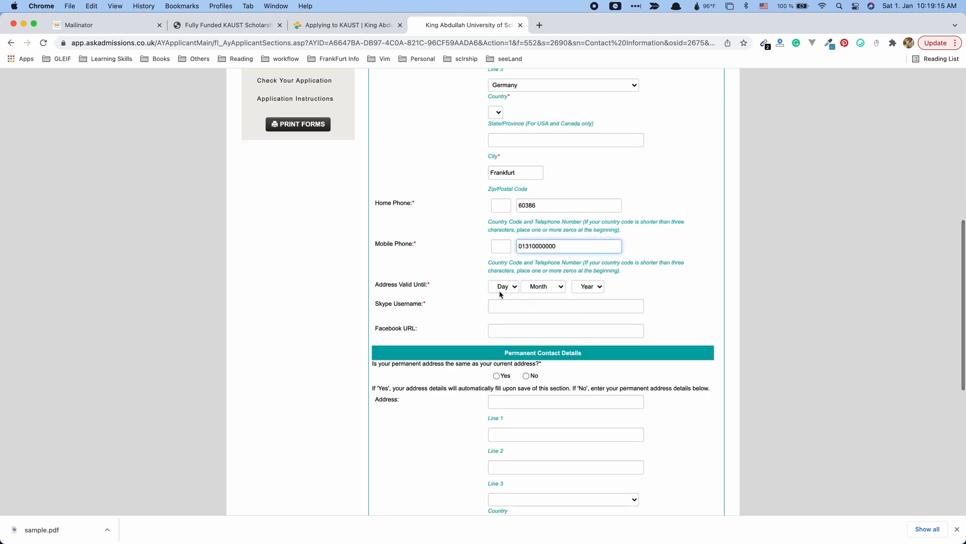
click(505, 291)
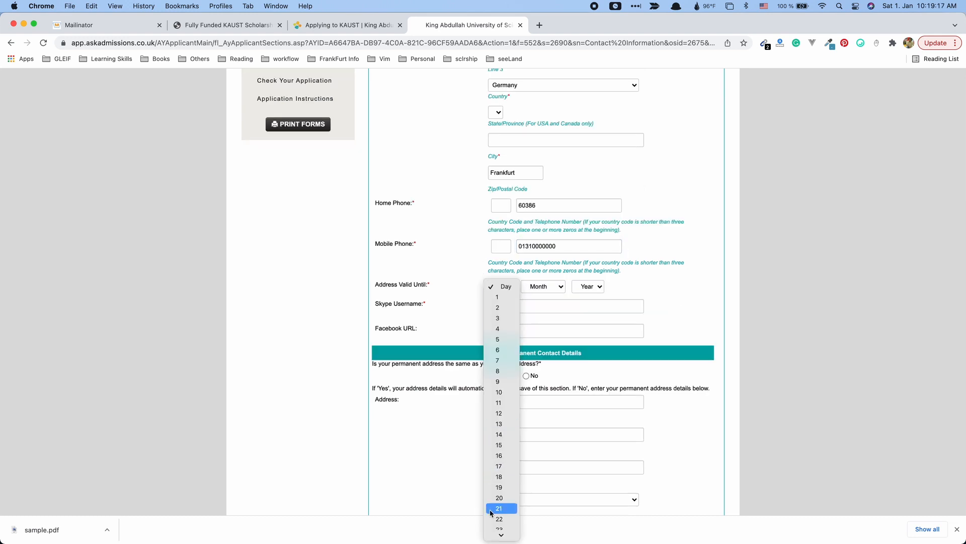
click(499, 533)
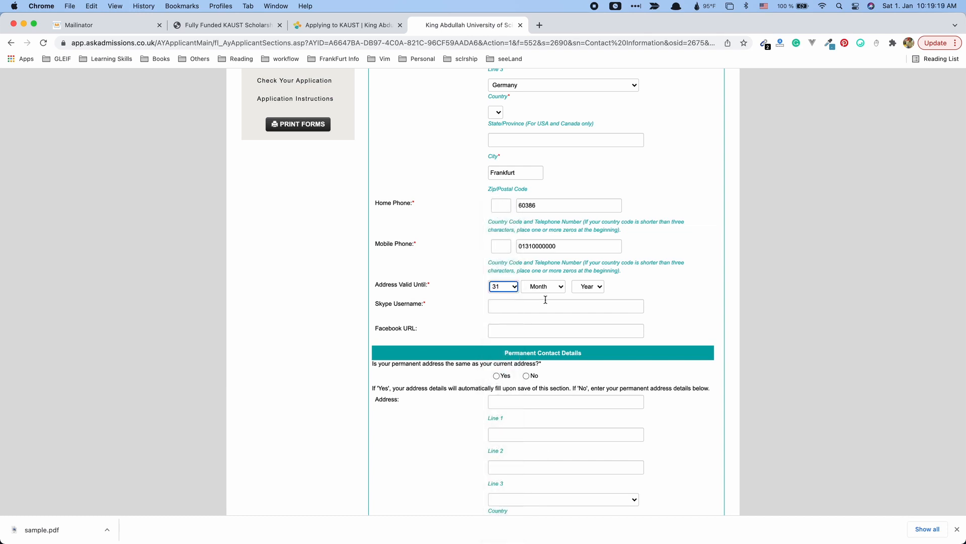
click(546, 287)
click(543, 413)
click(587, 287)
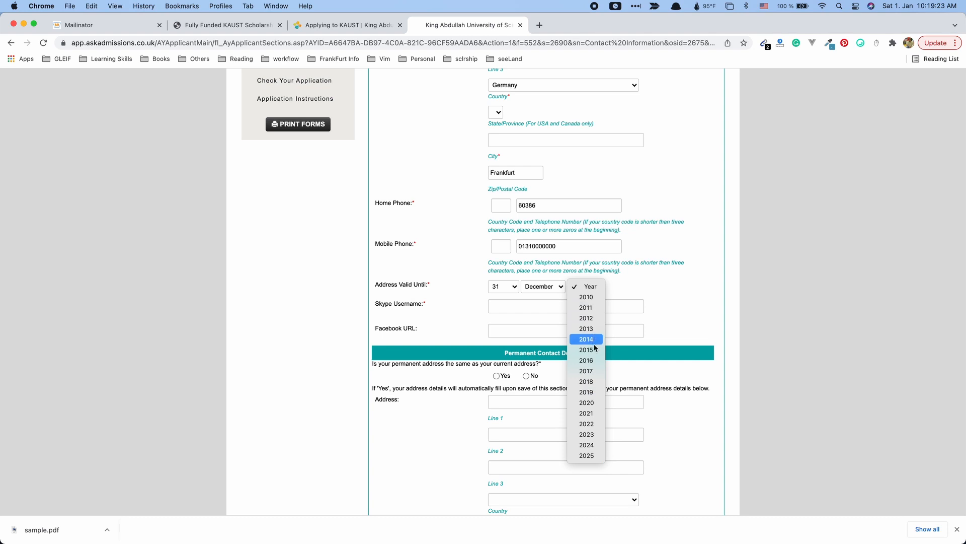
click(591, 457)
Add the Skype username and mark the permanent address as the same (Yes).
click(498, 309)
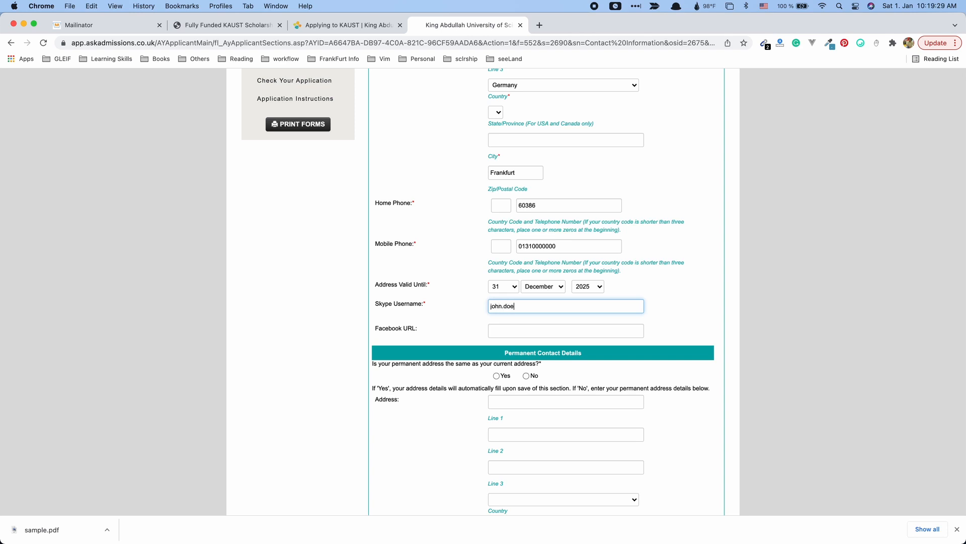
key(Tab)
scroll(532, 400, down, 3)
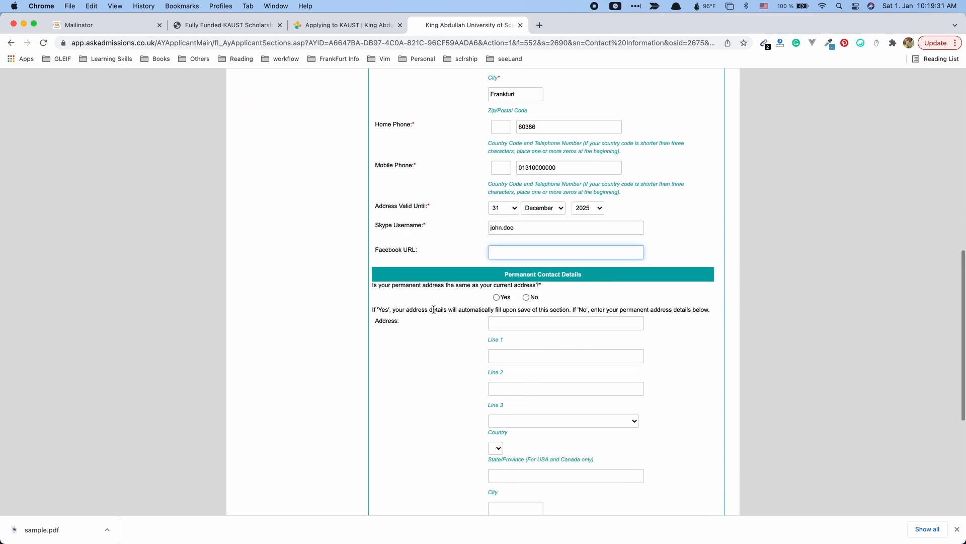
scroll(434, 309, down, 2)
drag(393, 206, 413, 206)
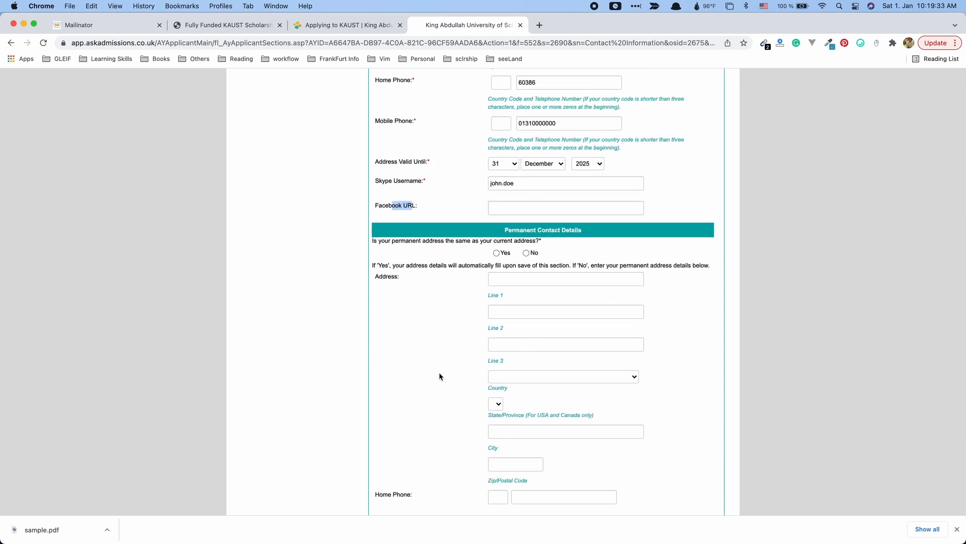
scroll(439, 377, down, 2)
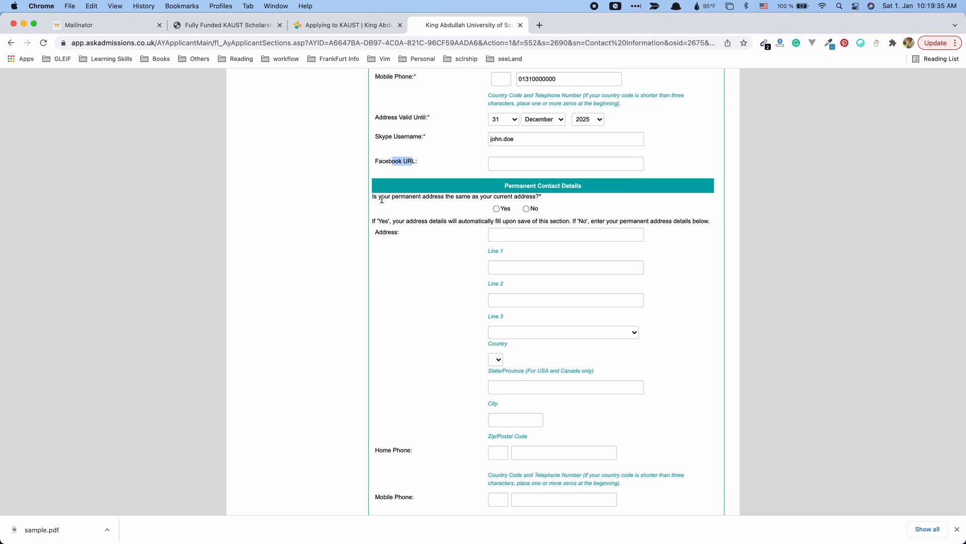
drag(381, 199, 477, 197)
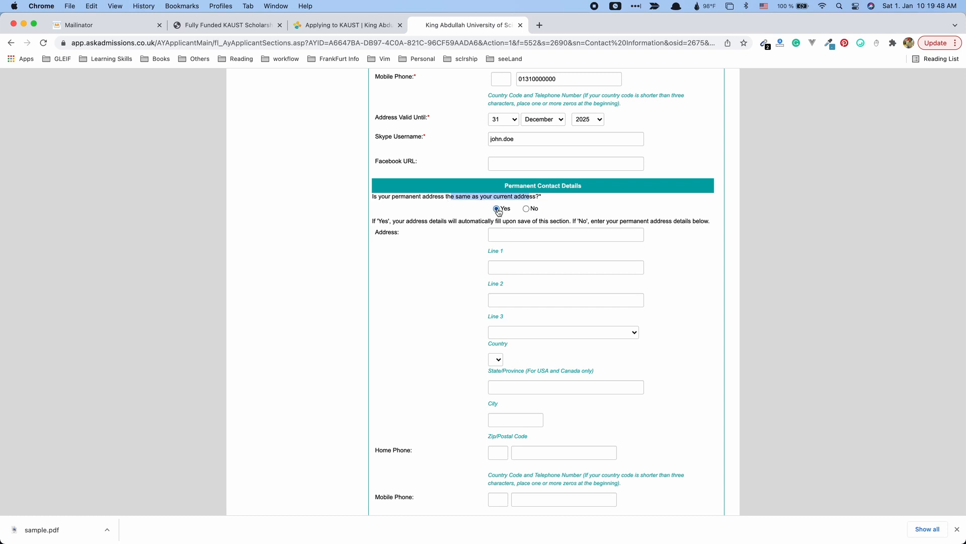
scroll(425, 328, down, 5)
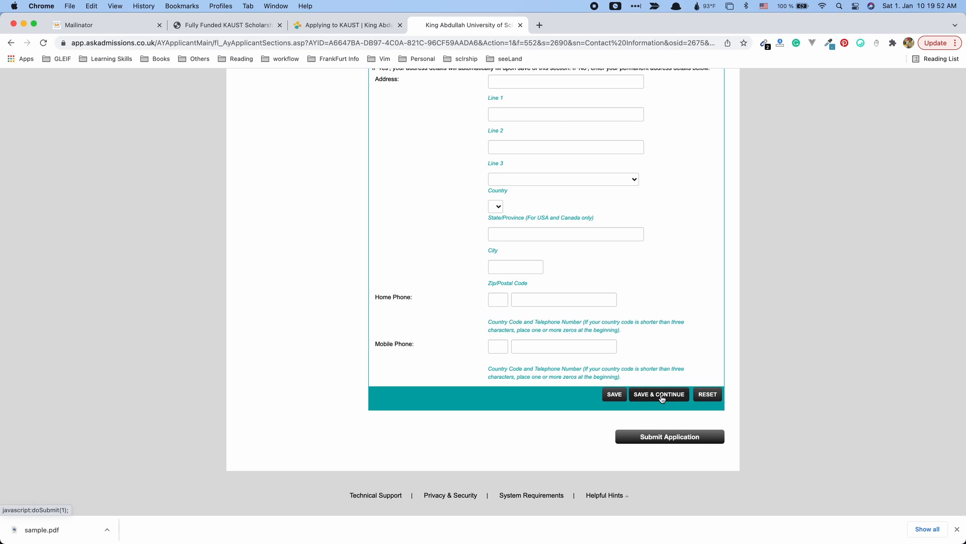
Save Contact Information and read the message flagging City/Town as required.
click(662, 398)
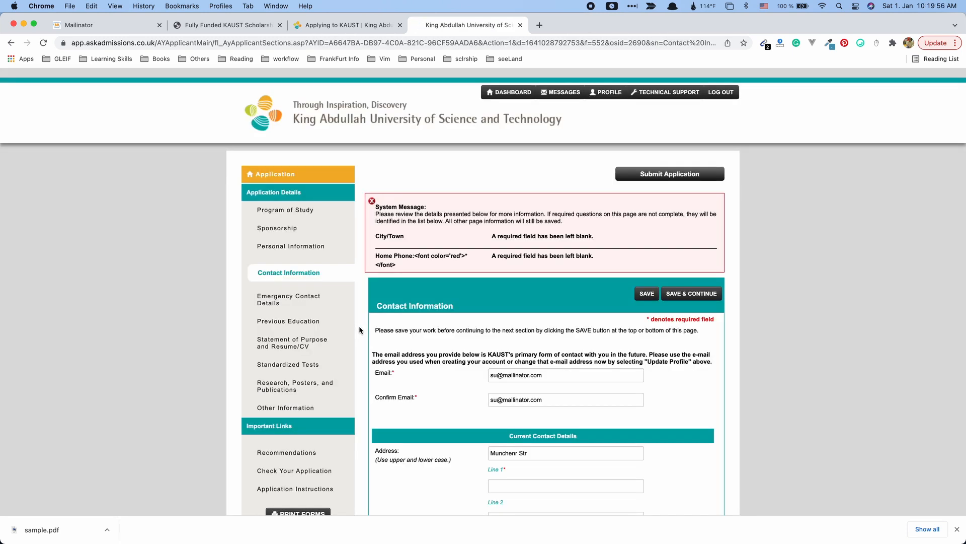
triple_click(409, 235)
click(408, 256)
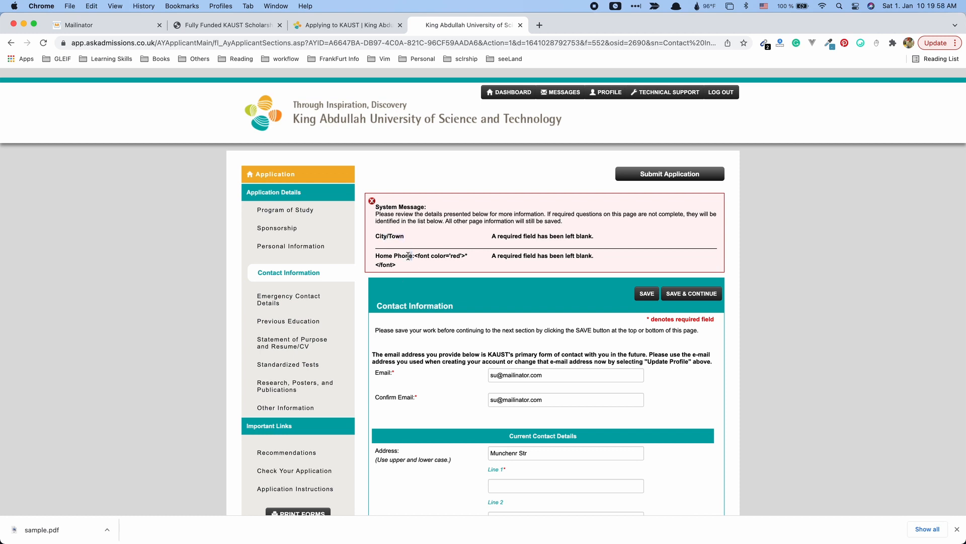
scroll(402, 334, down, 5)
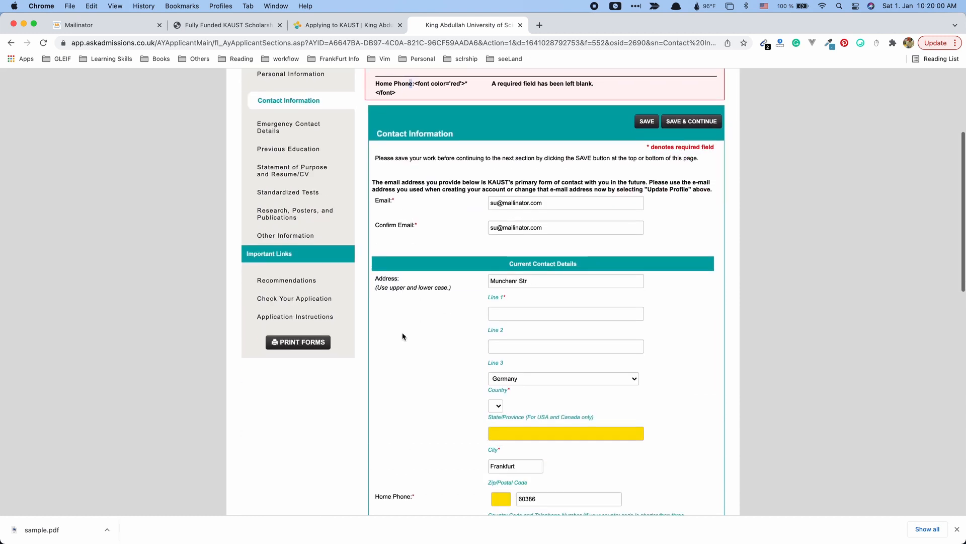
scroll(403, 334, up, 5)
click(409, 346)
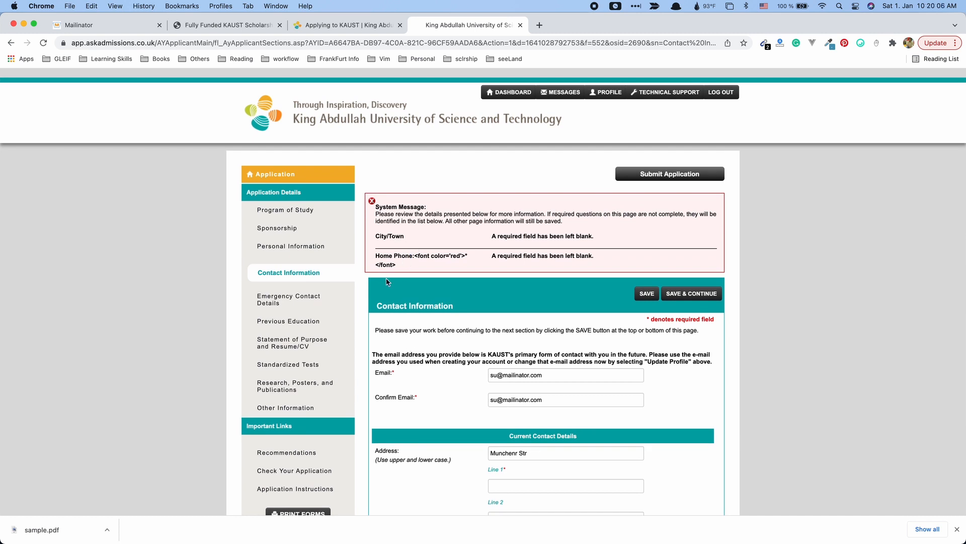
Review the Home Phone error and locate the yellow-highlighted required fields.
drag(436, 267, 418, 255)
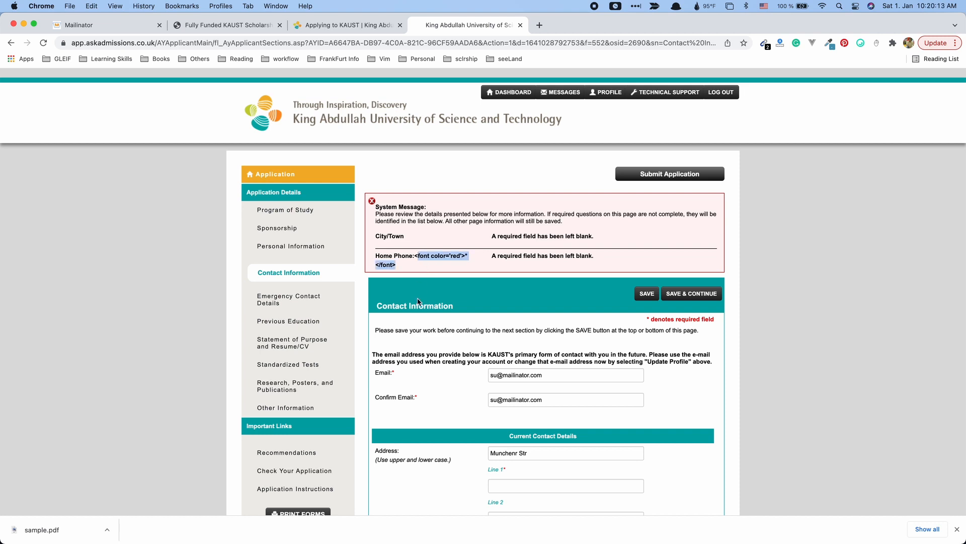
scroll(418, 302, down, 5)
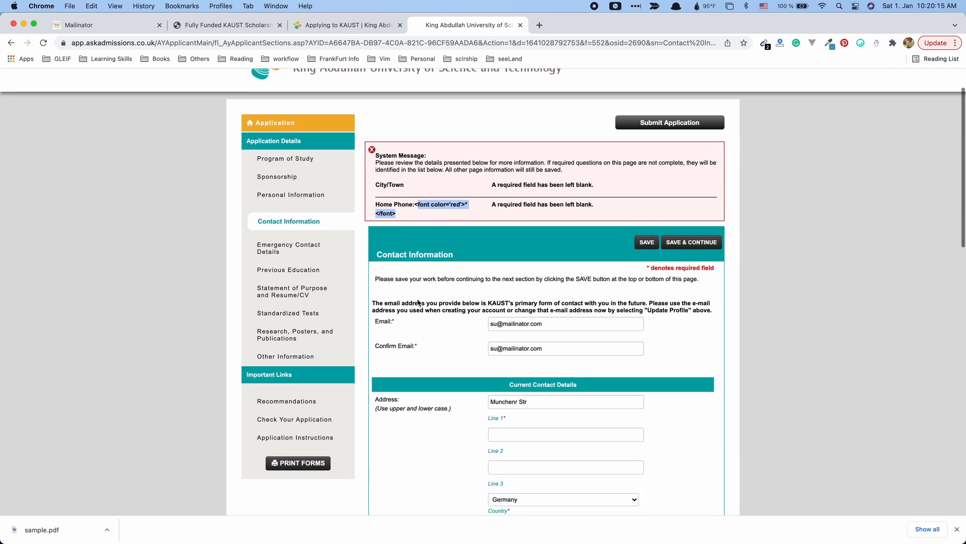
scroll(418, 302, down, 5)
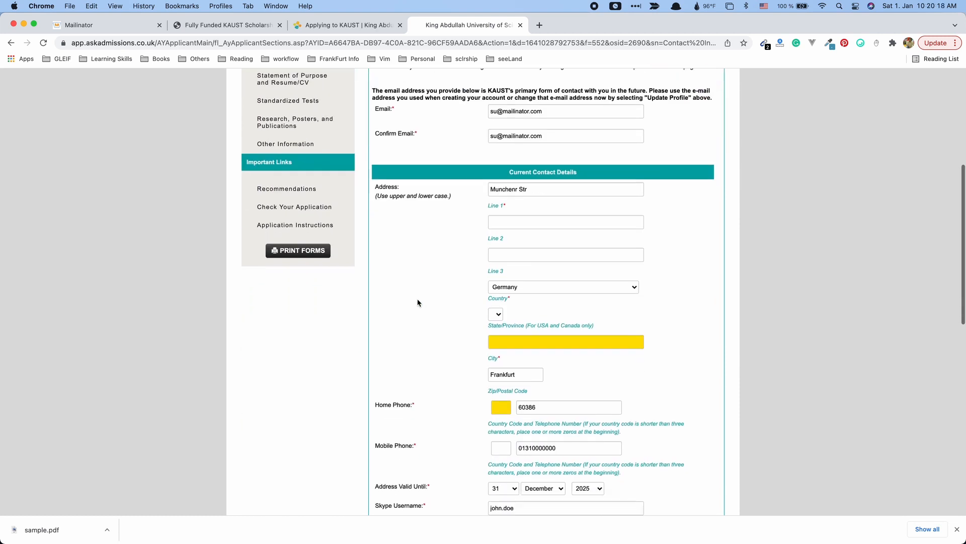
scroll(418, 302, down, 2)
scroll(417, 302, up, 12)
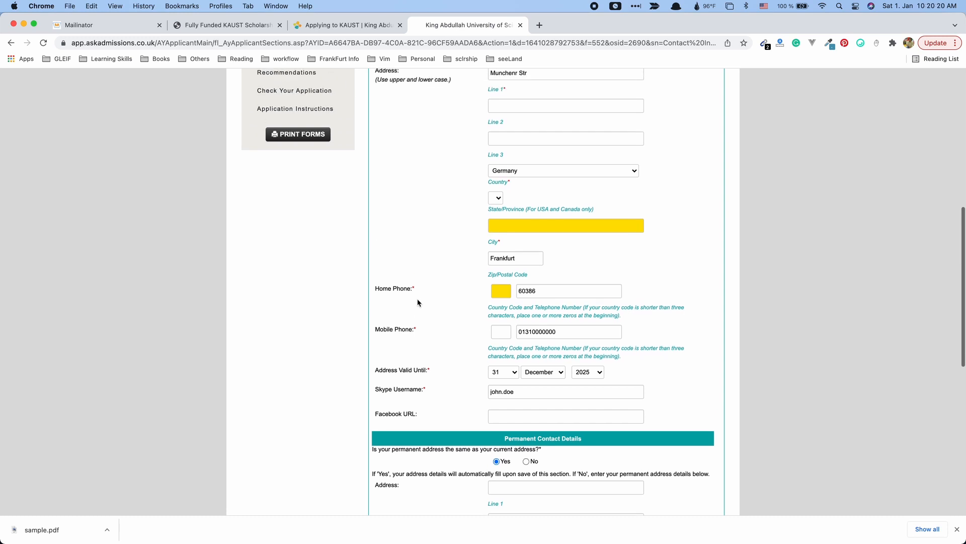
click(403, 253)
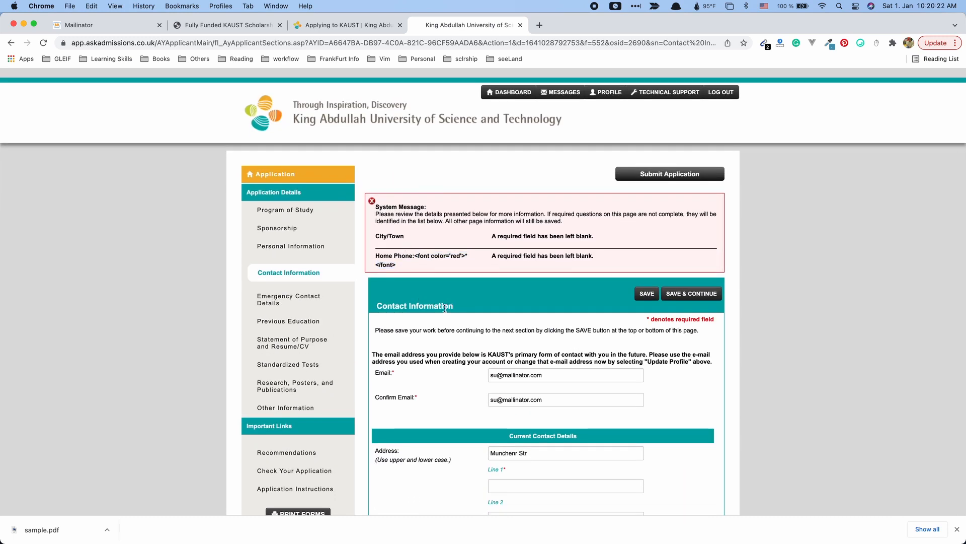
scroll(445, 309, down, 7)
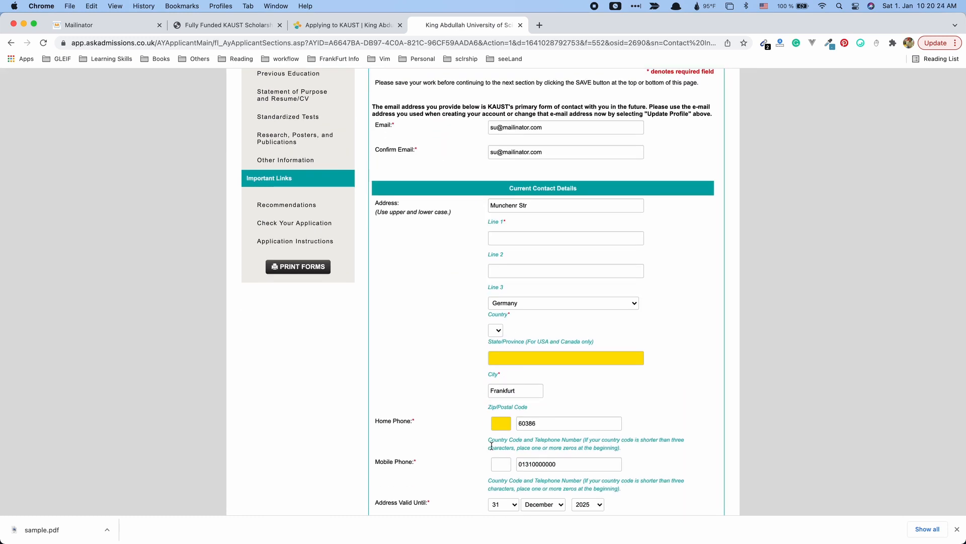
scroll(491, 438, down, 14)
scroll(491, 422, up, 11)
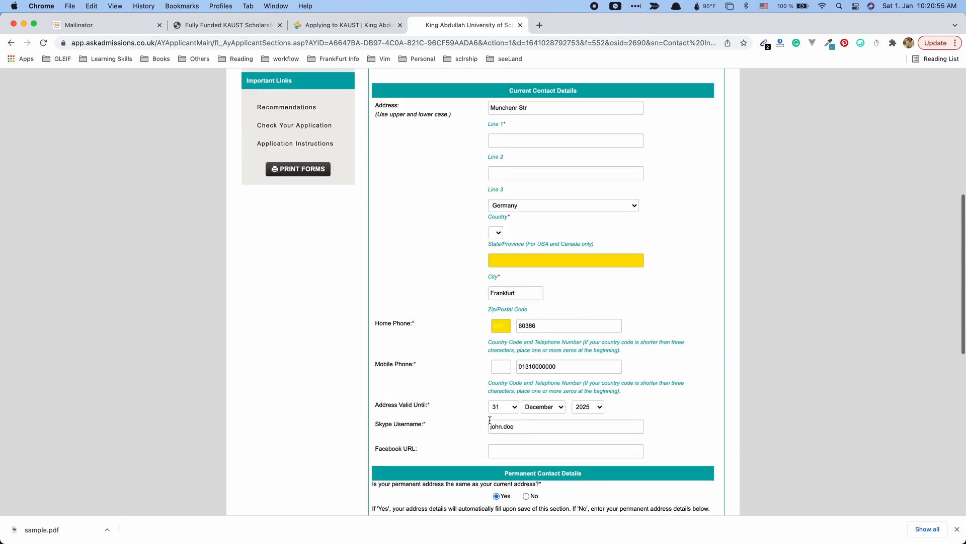
scroll(493, 403, up, 3)
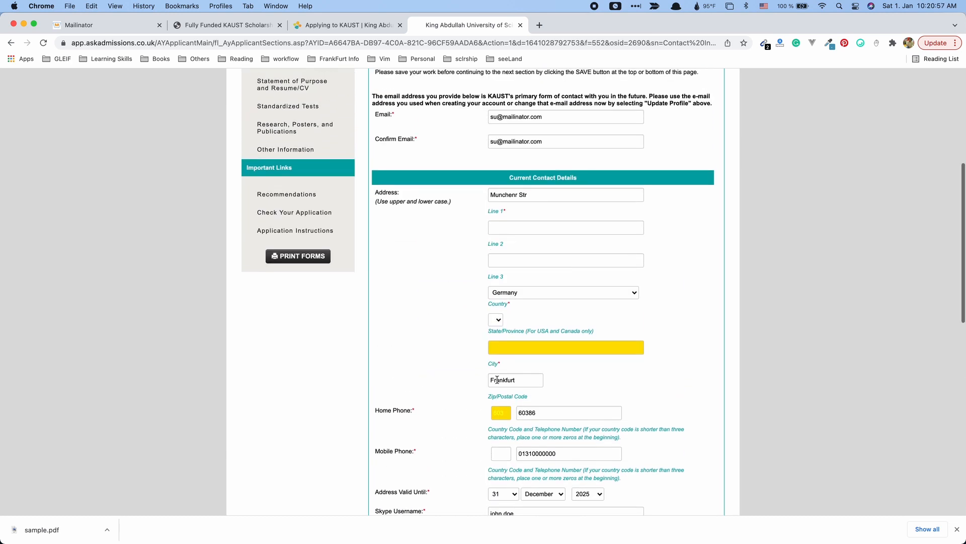
scroll(499, 373, down, 1)
Fill in the blank City field and save, loading Emergency Contact Details.
click(511, 345)
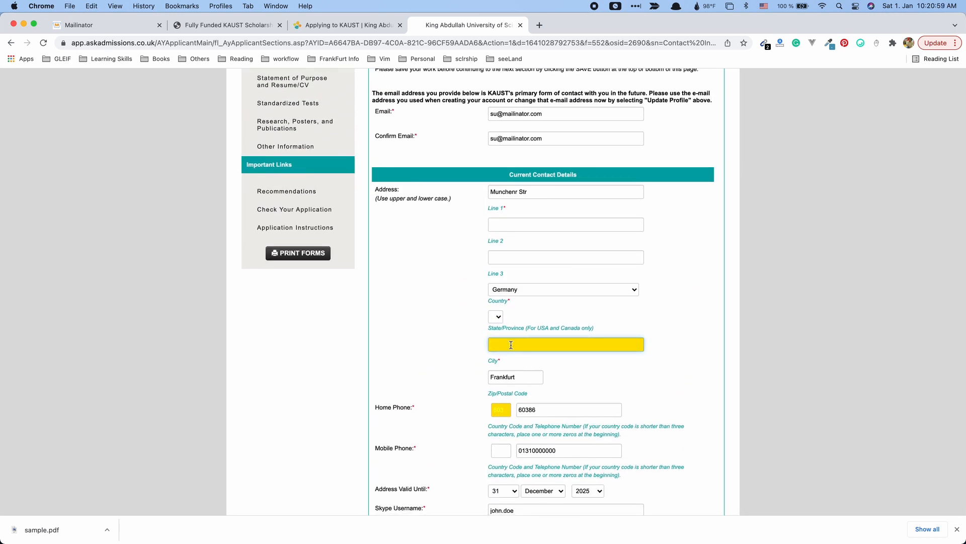
click(516, 330)
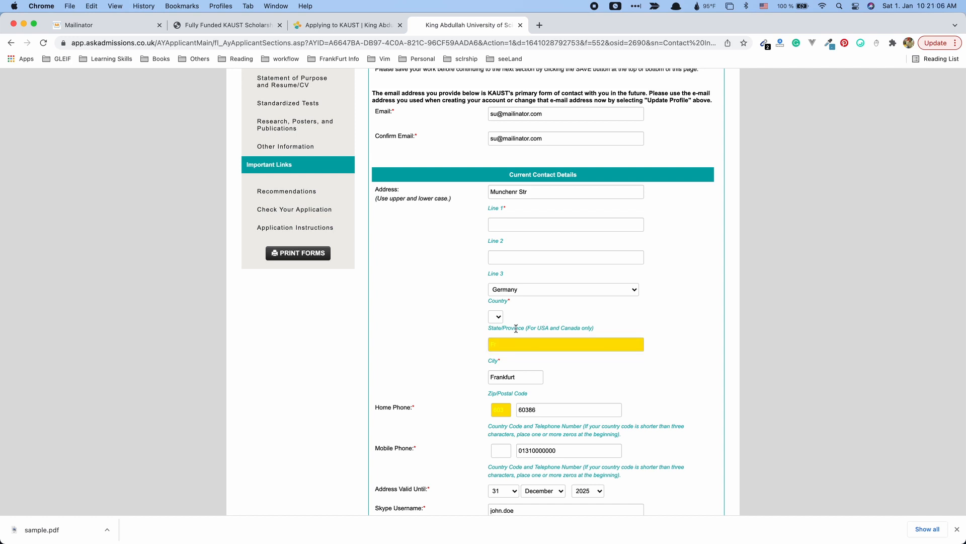
drag(528, 328, 412, 337)
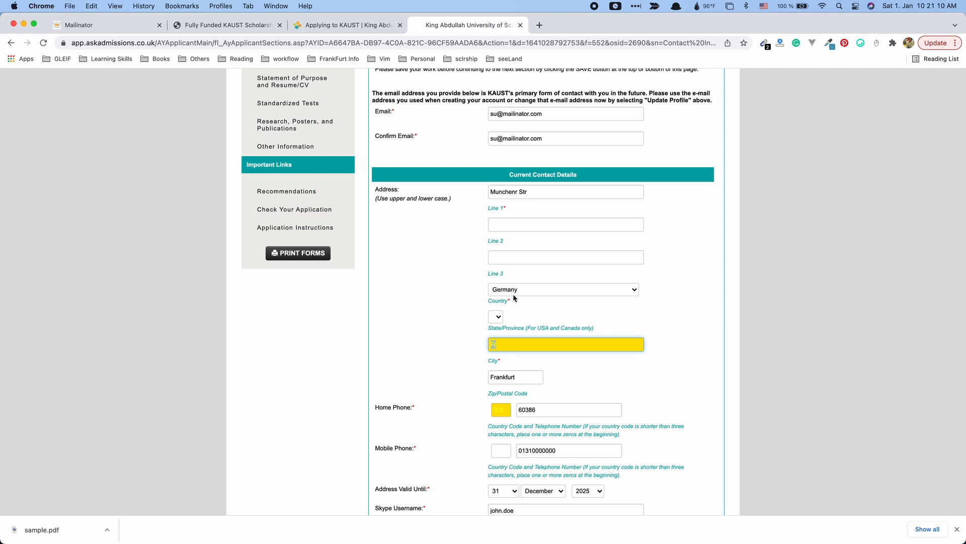
click(533, 344)
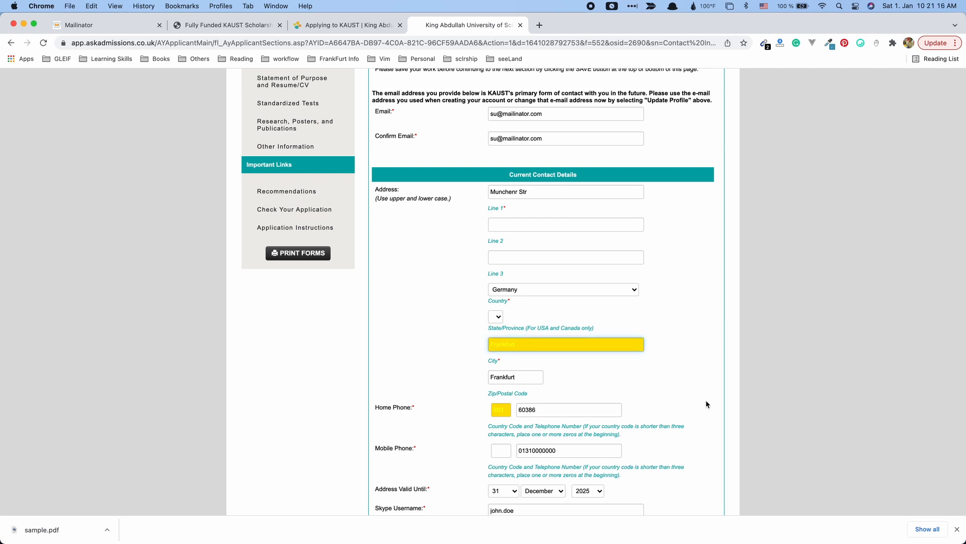
scroll(707, 403, down, 10)
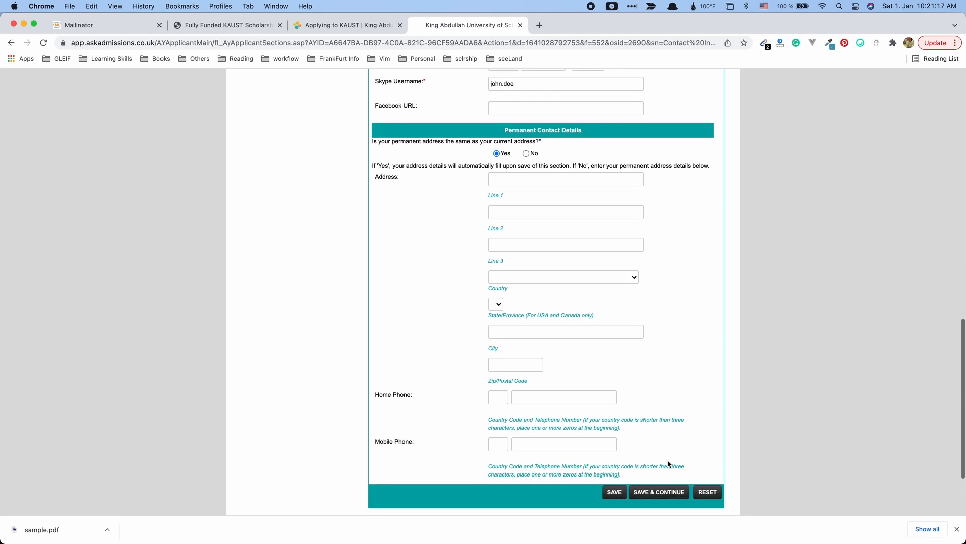
click(670, 491)
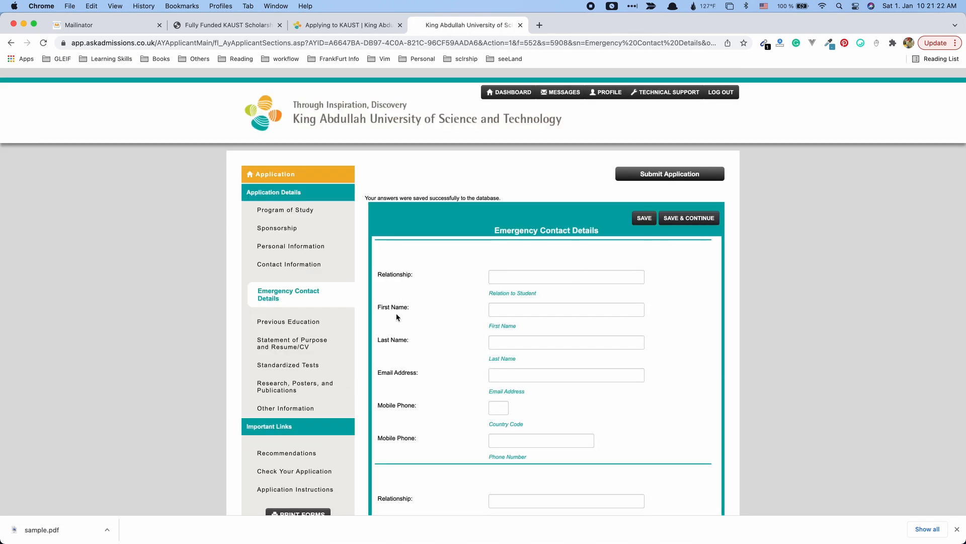
Save Emergency Contact Details with its fields left blank.
scroll(407, 296, down, 2)
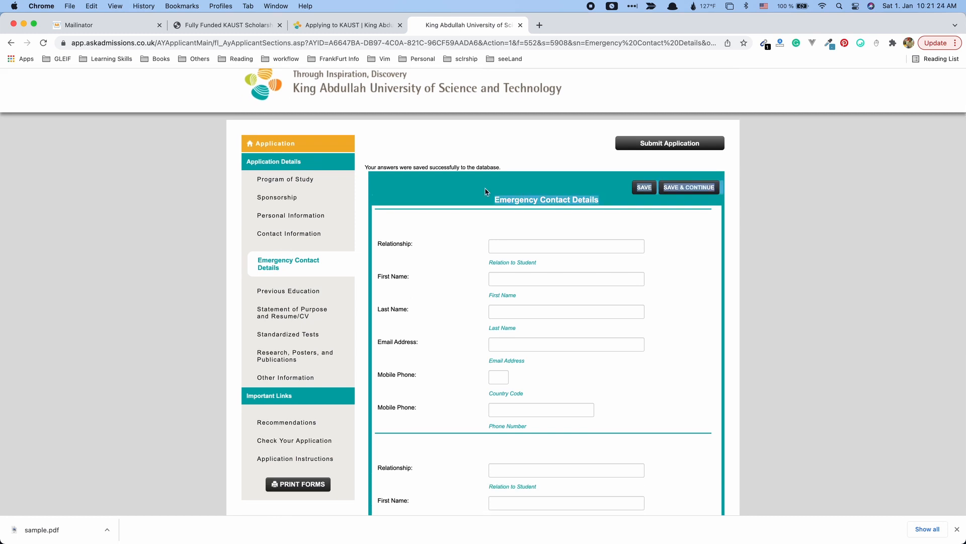
scroll(382, 394, down, 2)
scroll(382, 394, down, 1)
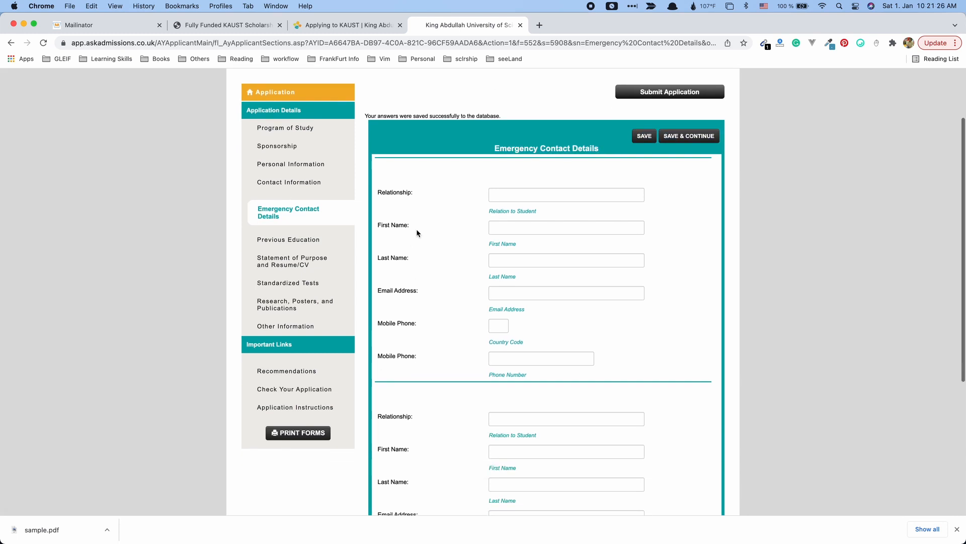
scroll(428, 332, down, 10)
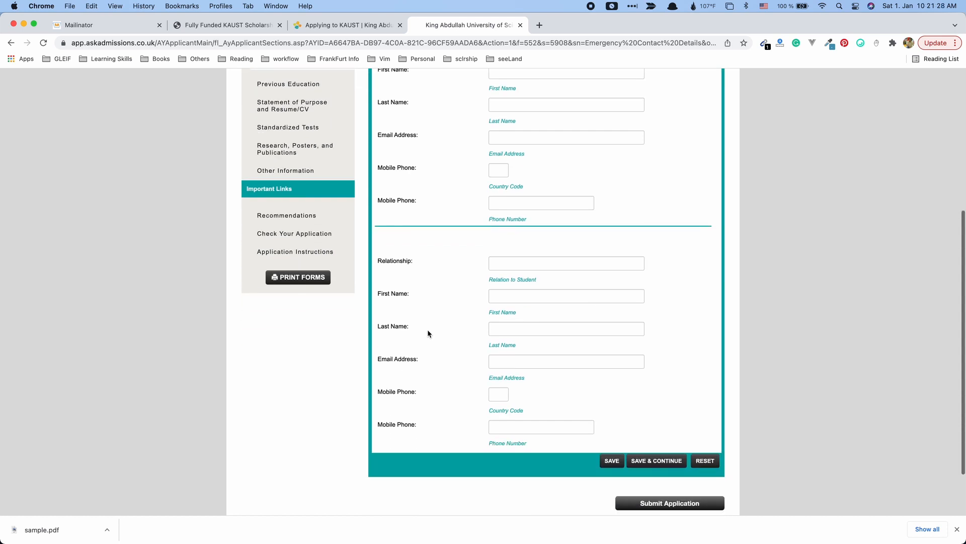
click(659, 426)
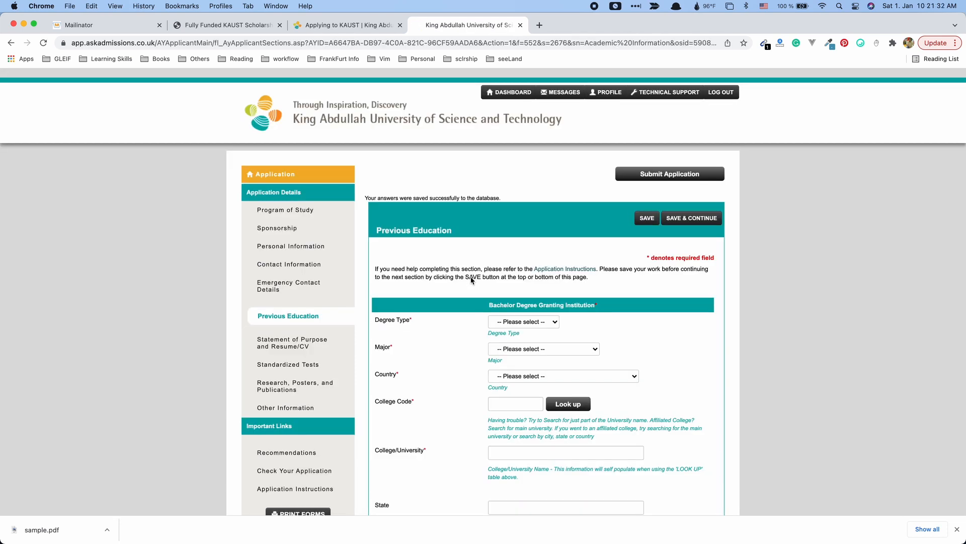
Choose BENG as the degree type and Computer Engineering as the major.
scroll(440, 289, down, 3)
click(528, 261)
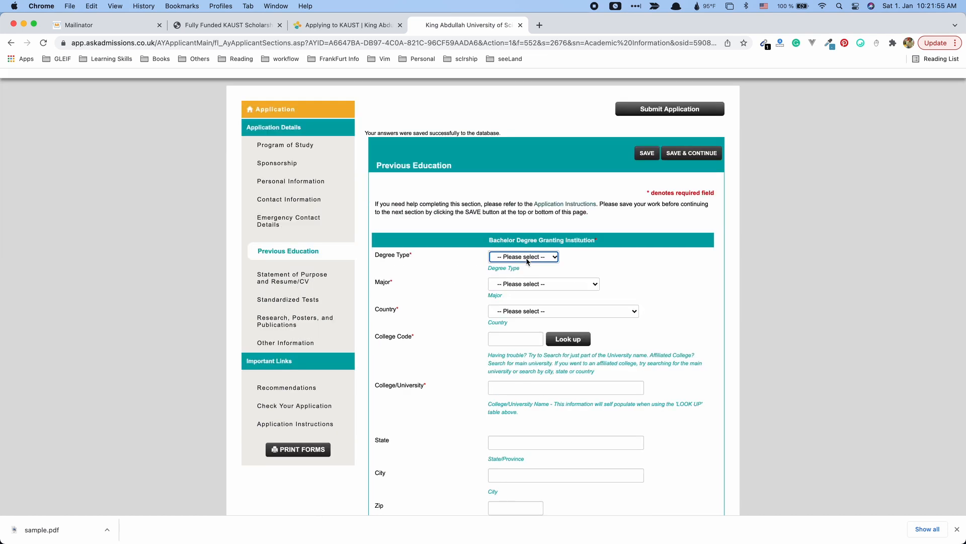
click(527, 260)
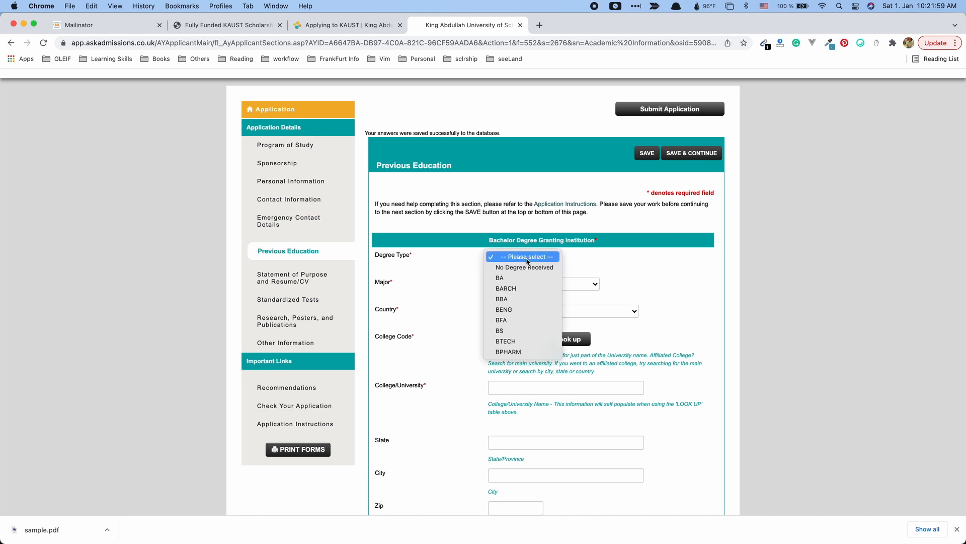
click(518, 309)
click(549, 282)
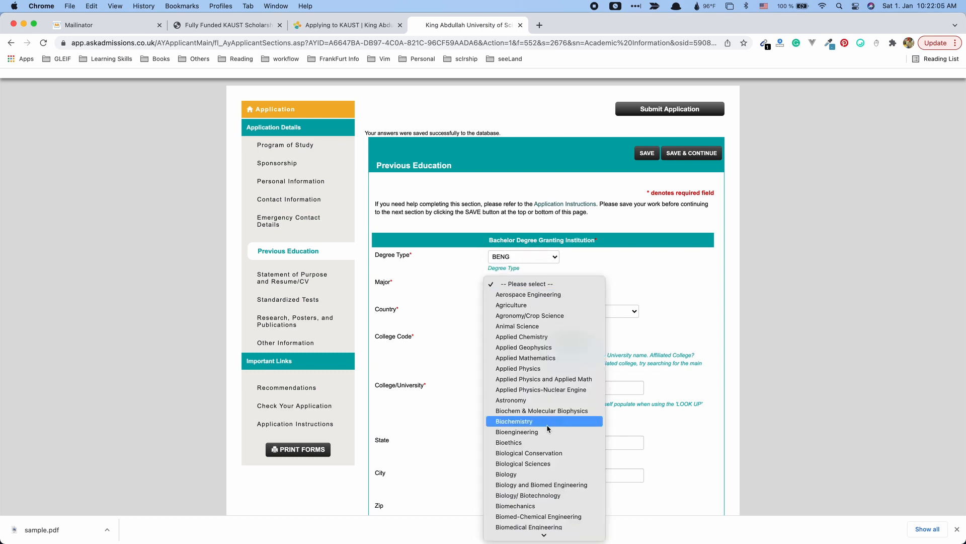
scroll(547, 424, down, 5)
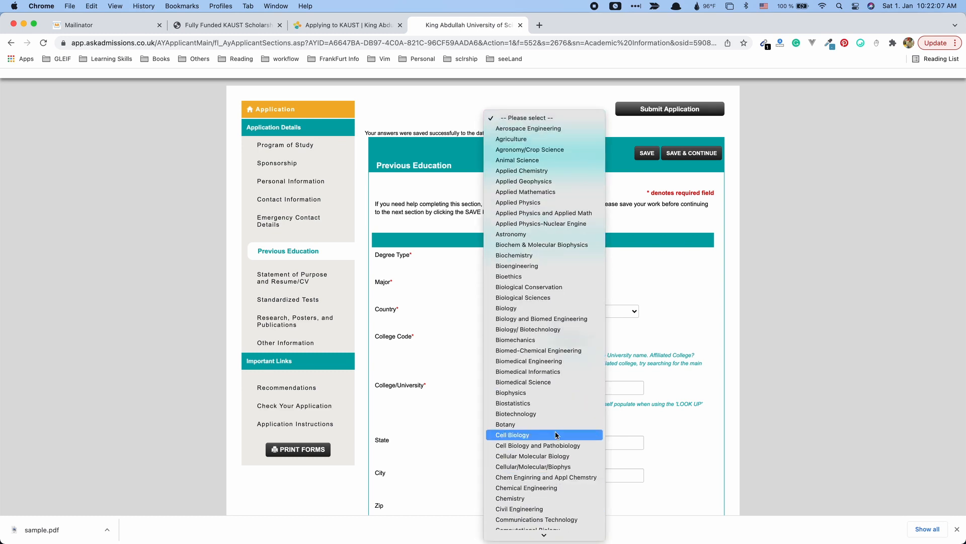
scroll(560, 478, down, 3)
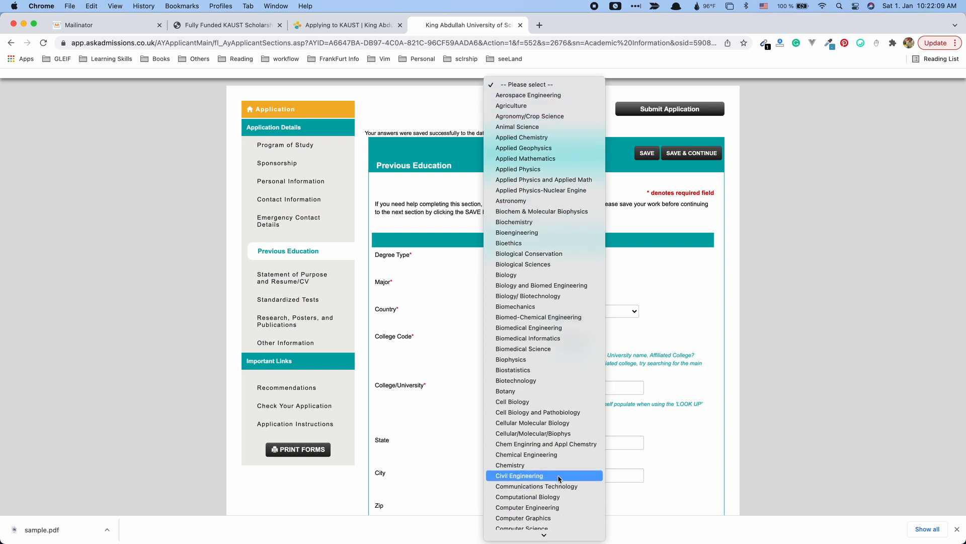
click(558, 508)
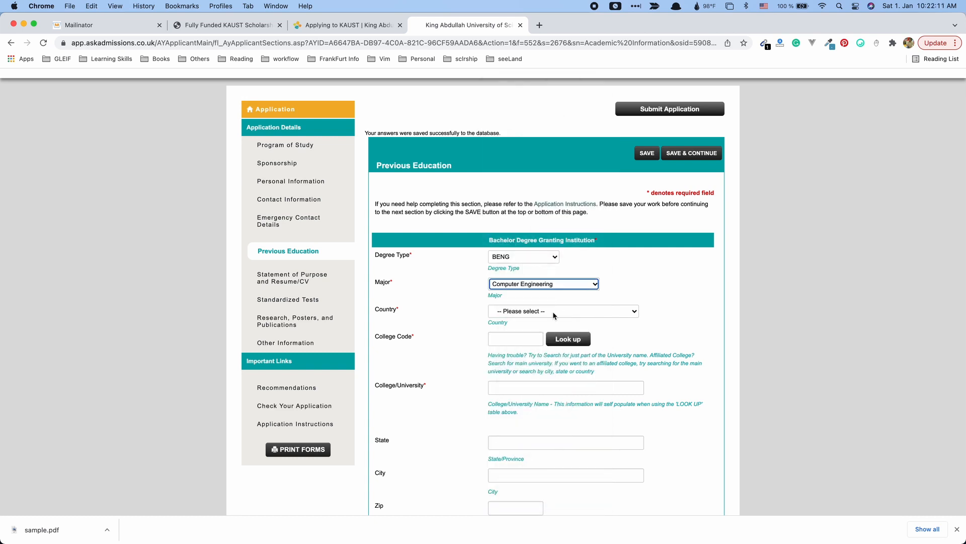
Set country Germany, college code 123456 and university name ABC University.
click(552, 312)
text(ger)
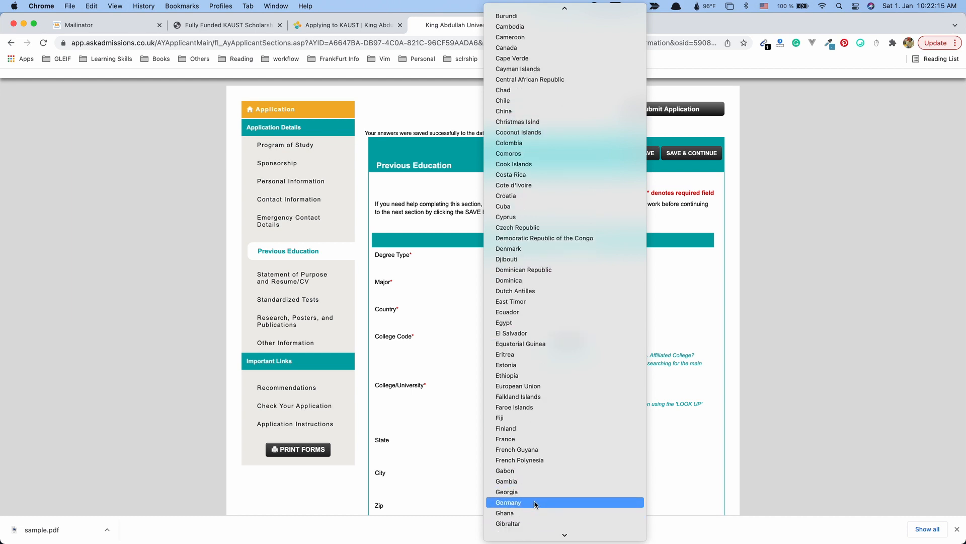
key(Return)
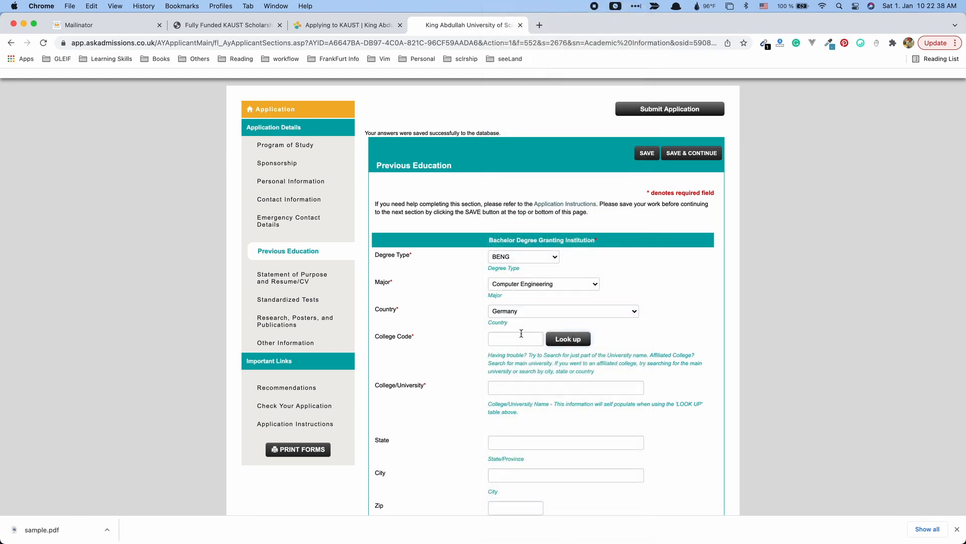
click(521, 336)
text(123456)
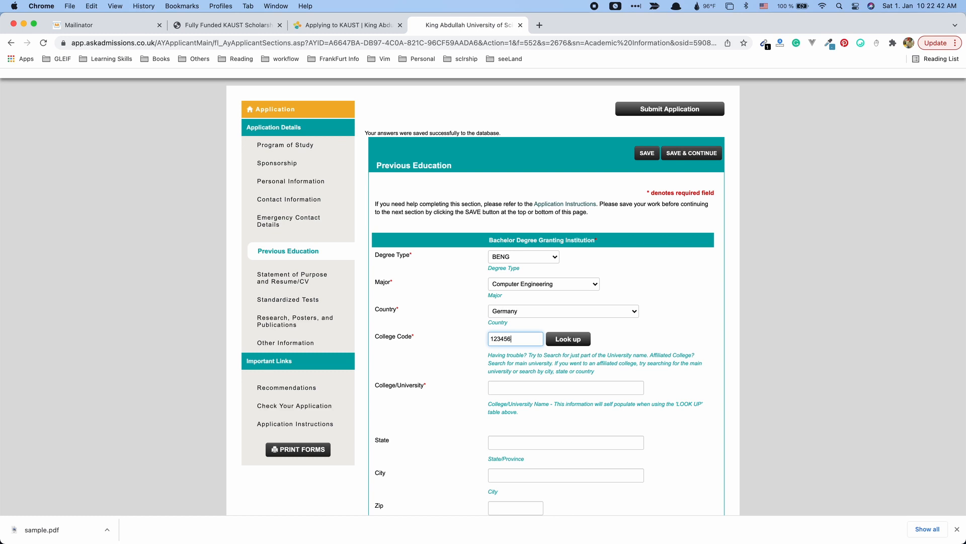
click(527, 388)
text(ABC University)
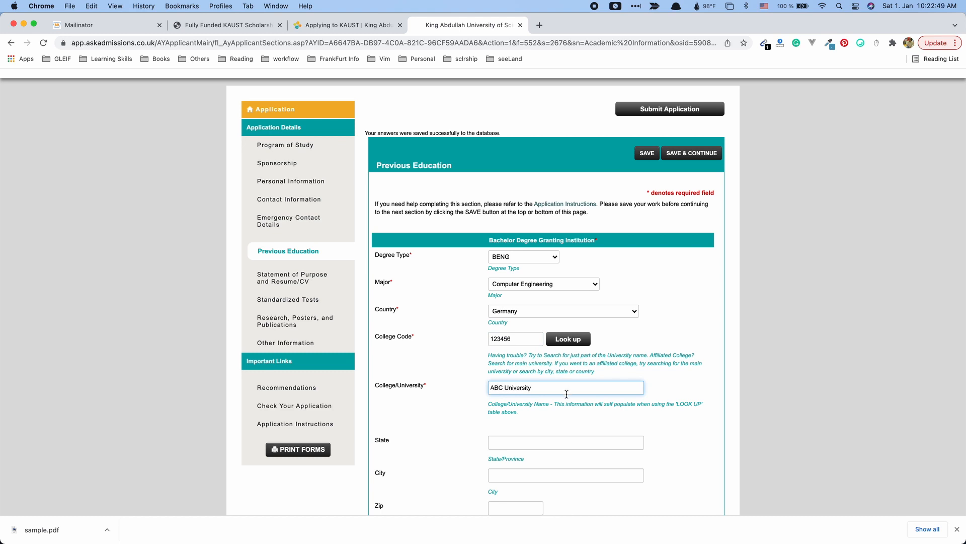
scroll(567, 394, down, 5)
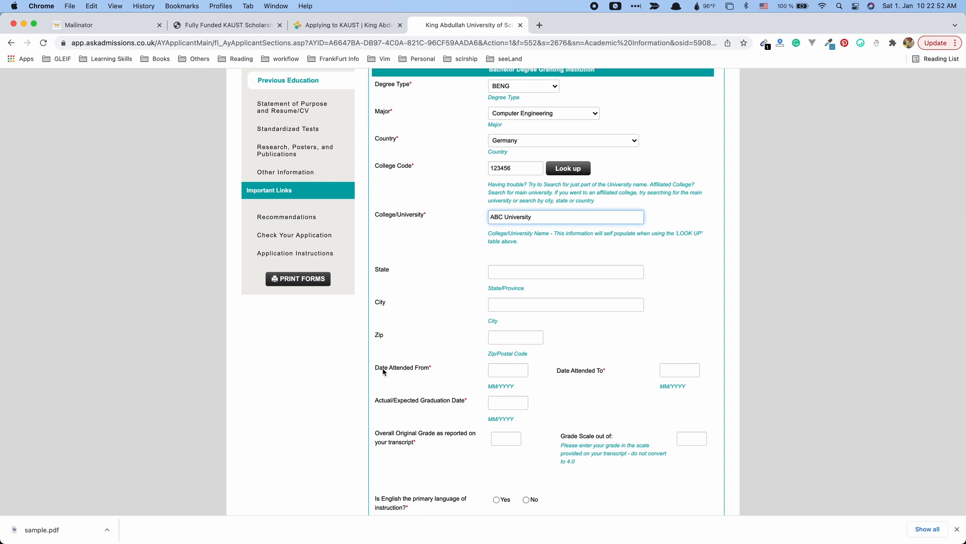
Enter attendance dates 01/2016 to 12/2020 and graduation date 12/2020.
click(453, 376)
click(522, 373)
text(20)
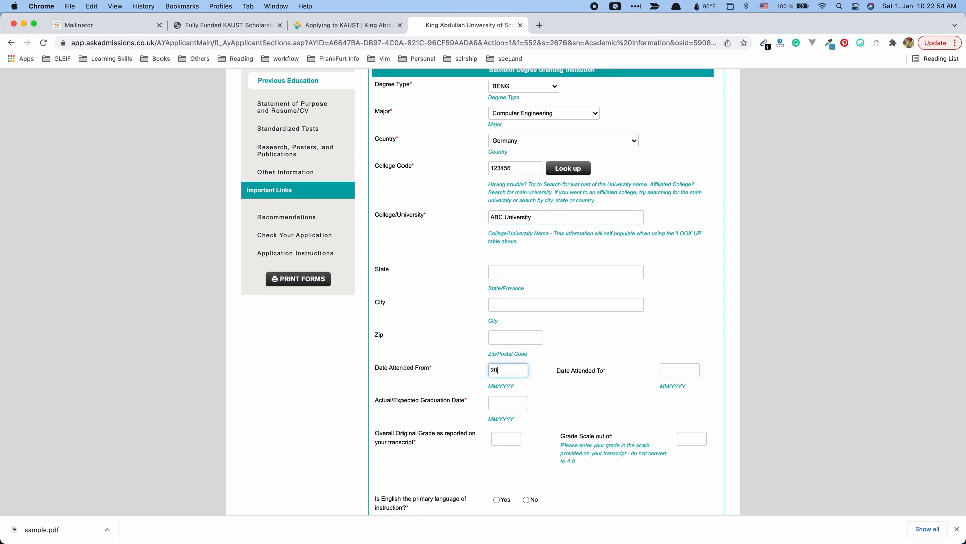
key(BackSpace)
key(BackSpace)
click(683, 374)
text(12/20)
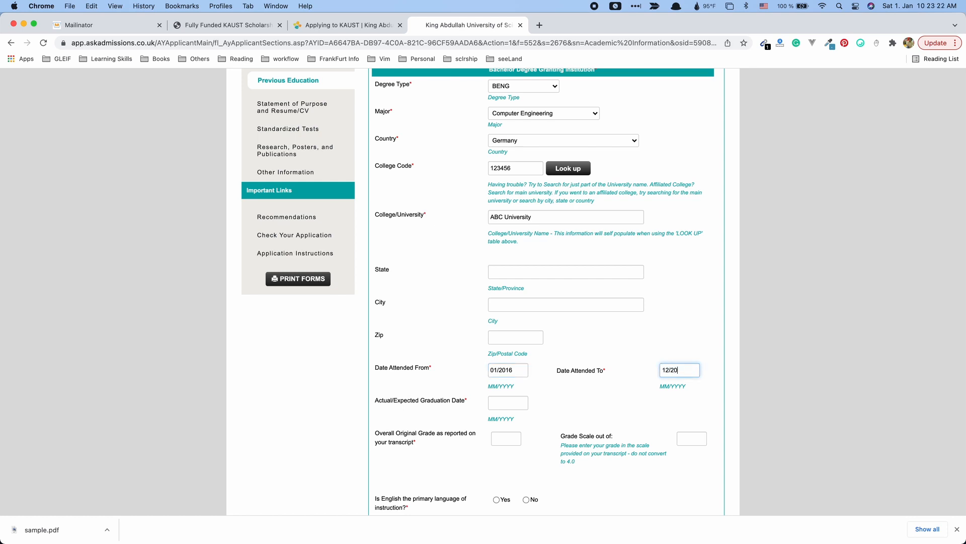
text(20)
click(515, 403)
scroll(608, 400, down, 2)
scroll(608, 400, down, 1)
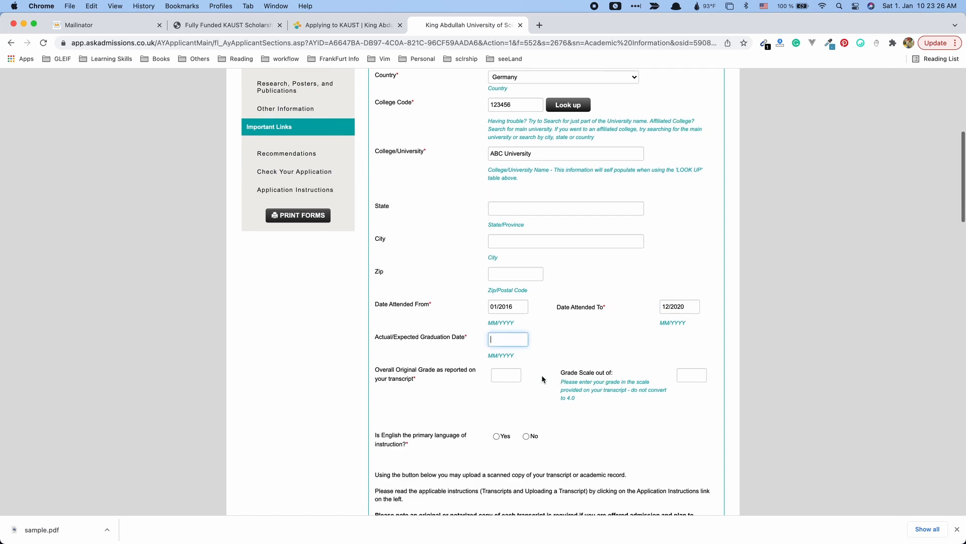
text(12/2020)
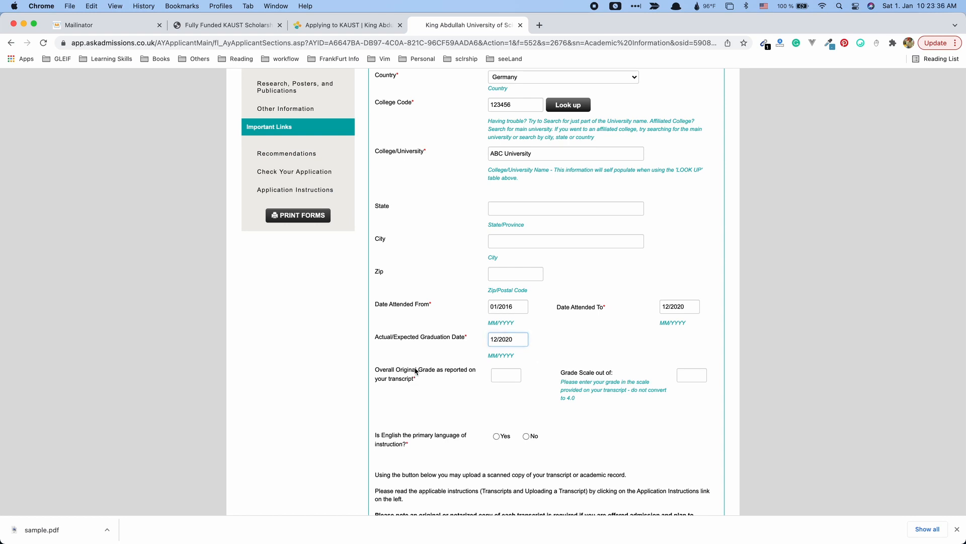
key(Tab)
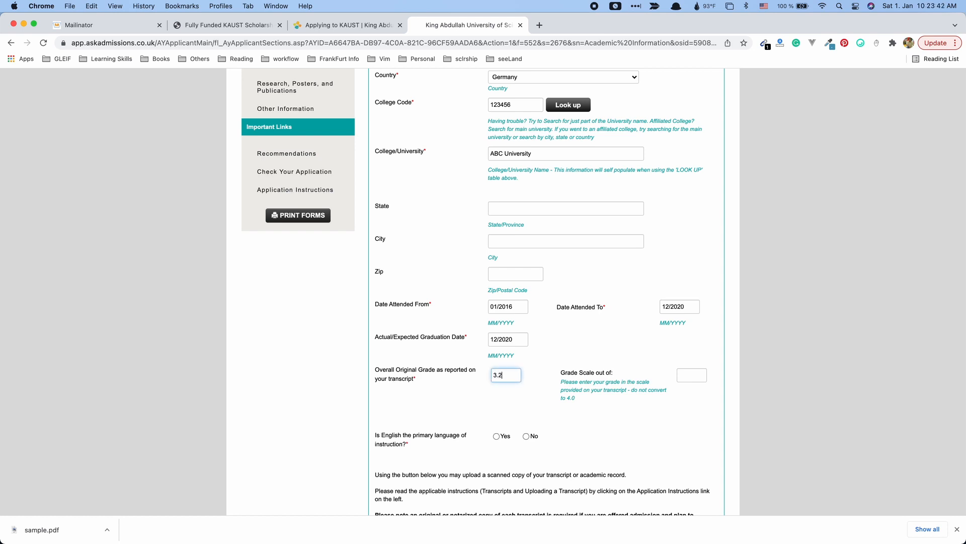
Record grade 3.2 on a scale of 4 and answer Yes to English instruction.
click(699, 376)
text(4)
scroll(586, 433, down, 3)
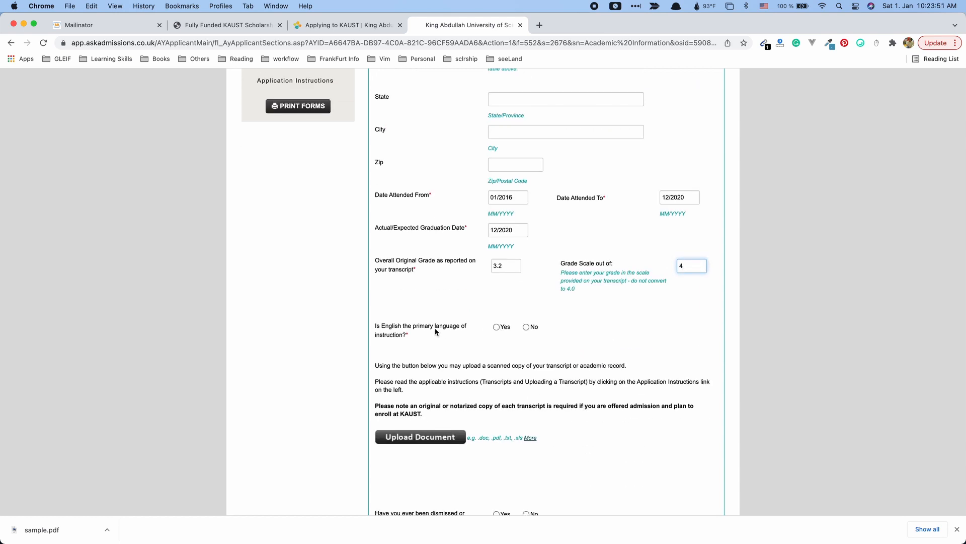
drag(409, 335, 376, 326)
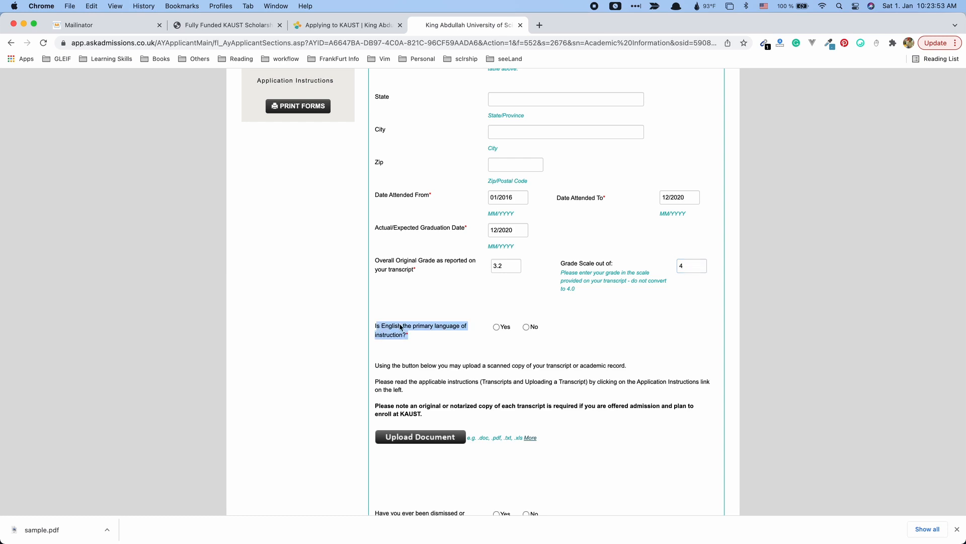
click(496, 327)
scroll(419, 404, down, 2)
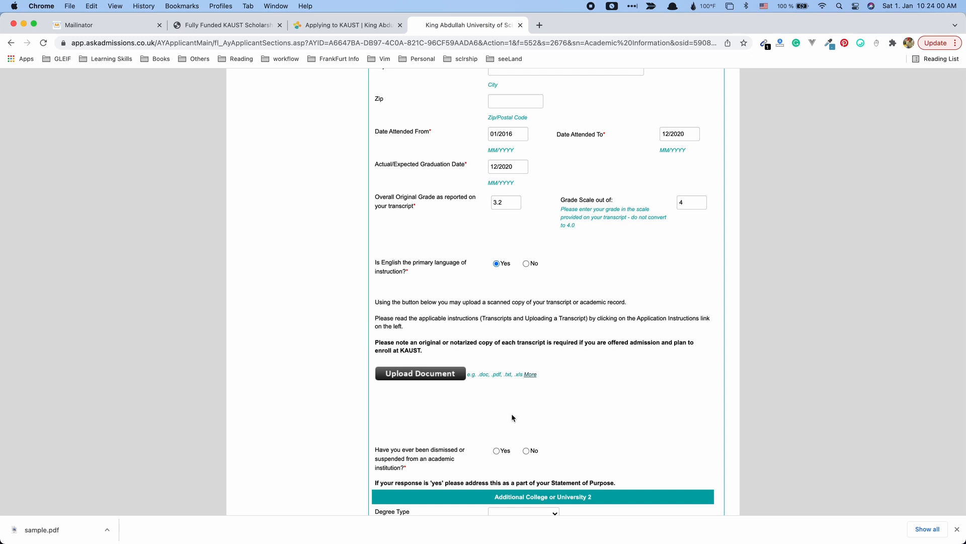
click(436, 373)
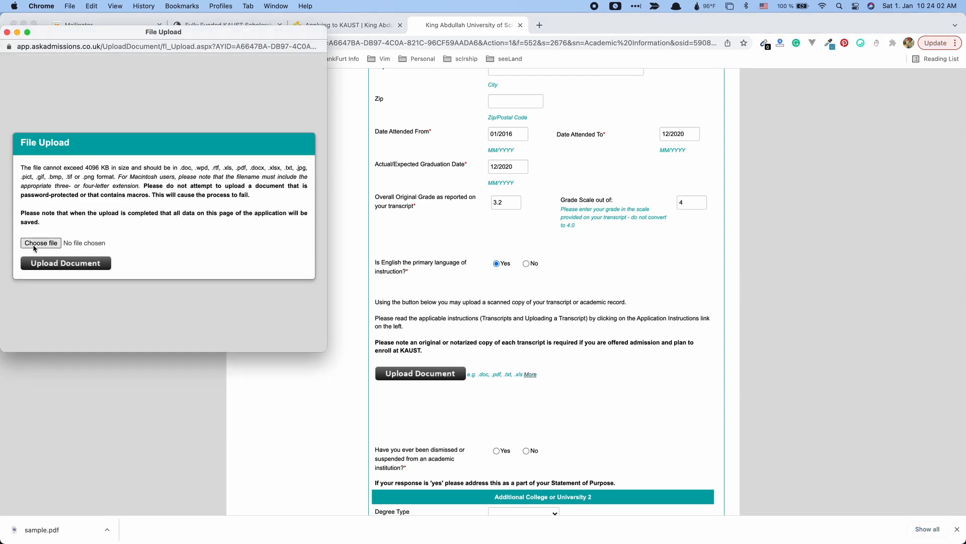
Upload sample.pdf from the Desktop as the bachelor transcript.
click(41, 243)
scroll(98, 235, down, 5)
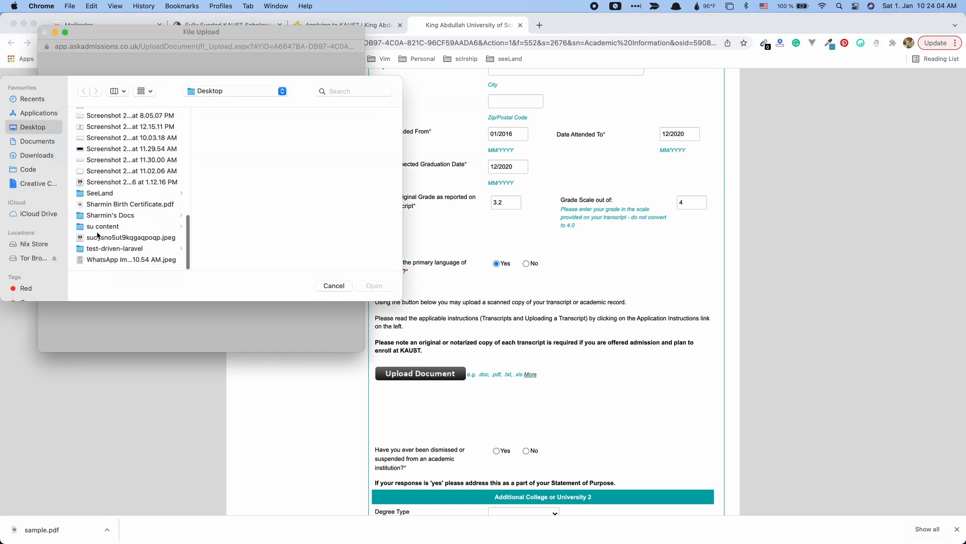
scroll(98, 235, up, 10)
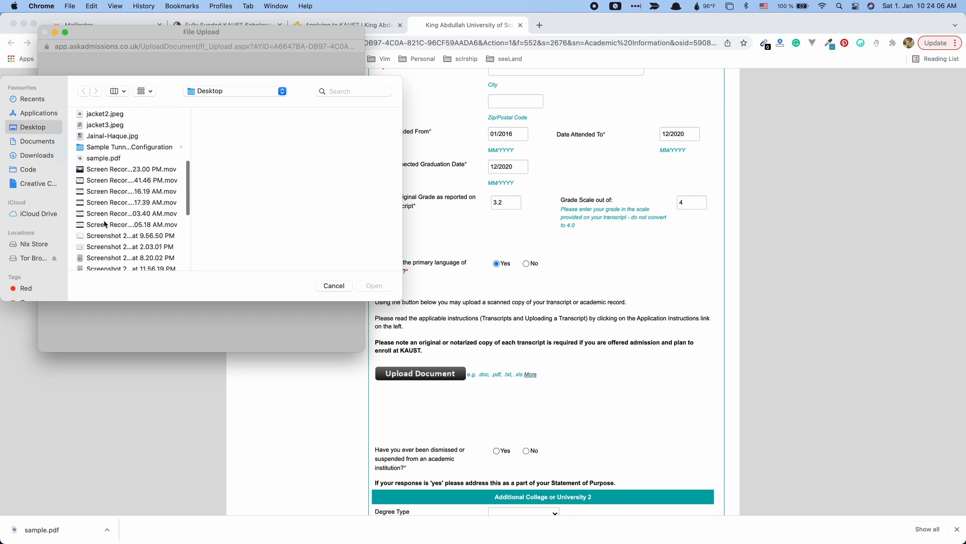
click(103, 158)
click(374, 286)
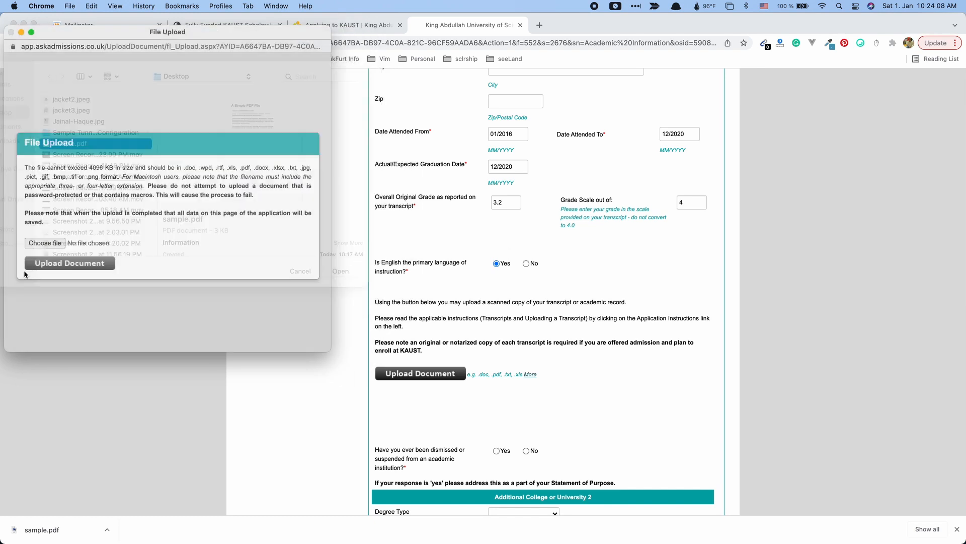
click(29, 264)
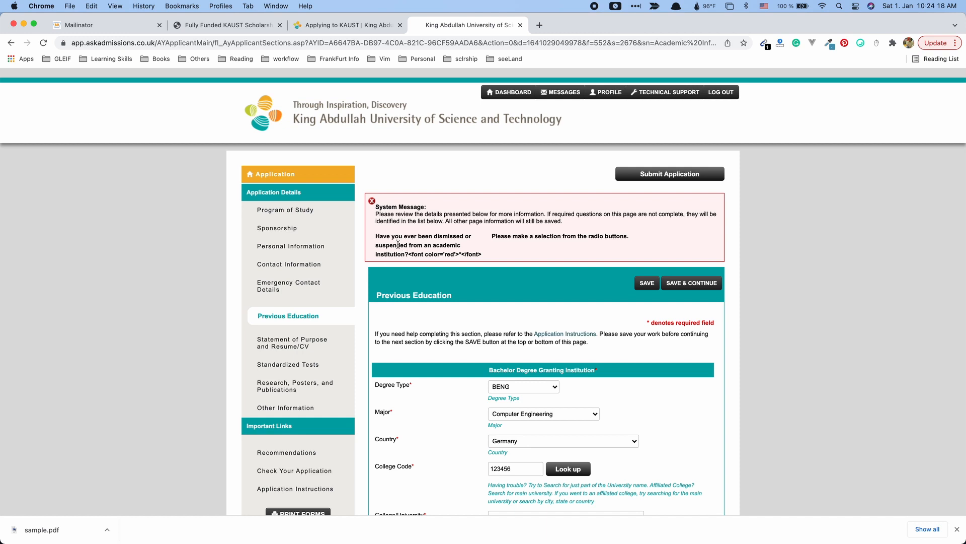
Answer No to ever being dismissed or suspended and save Previous Education.
scroll(473, 377, down, 10)
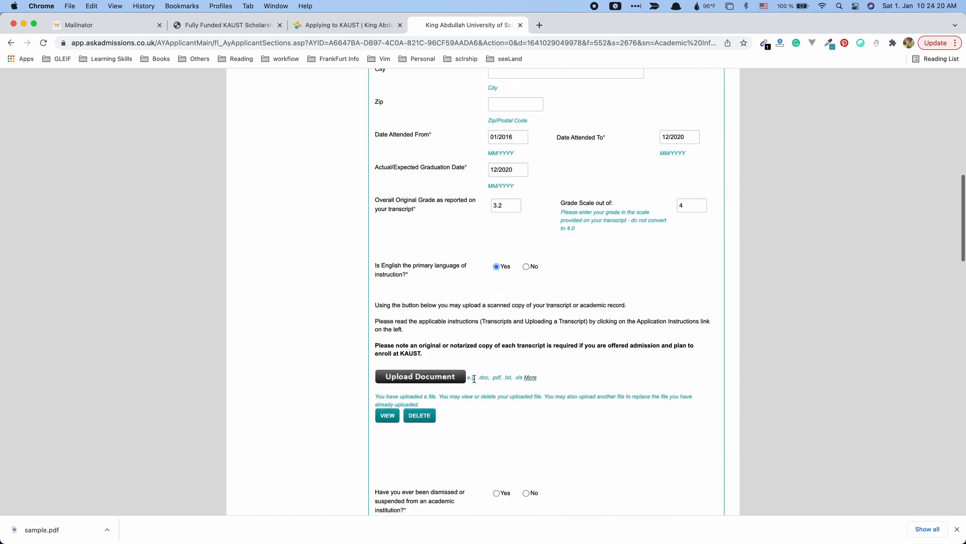
scroll(474, 378, down, 3)
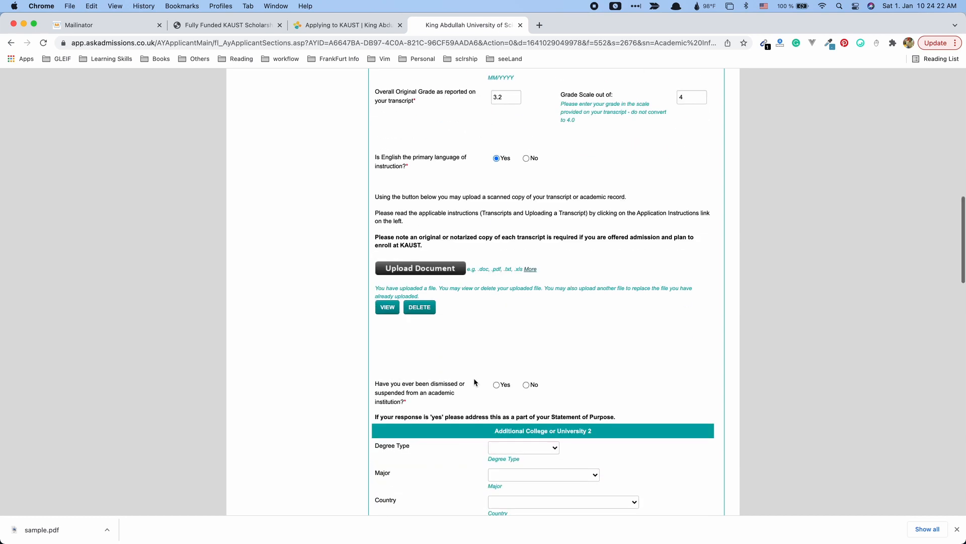
scroll(473, 382, down, 2)
click(526, 333)
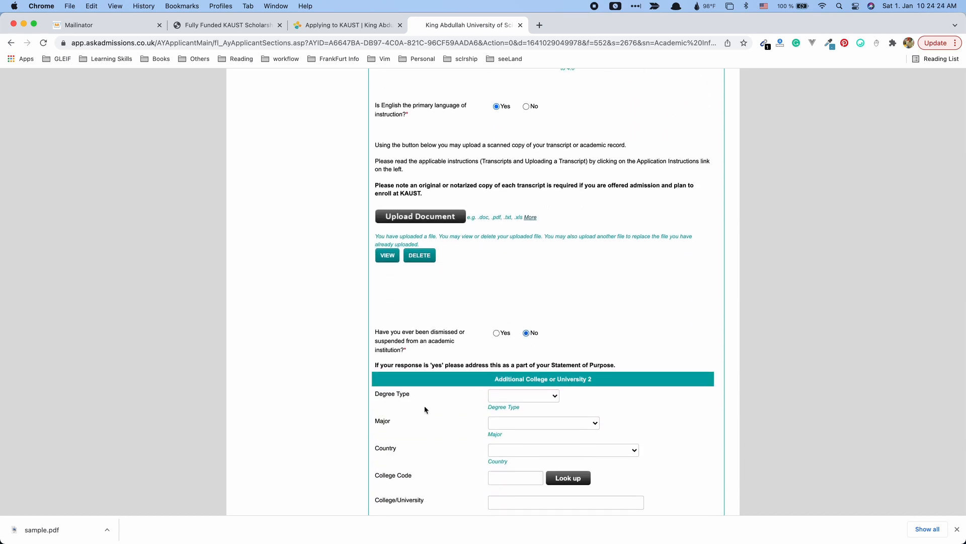
scroll(426, 409, down, 2)
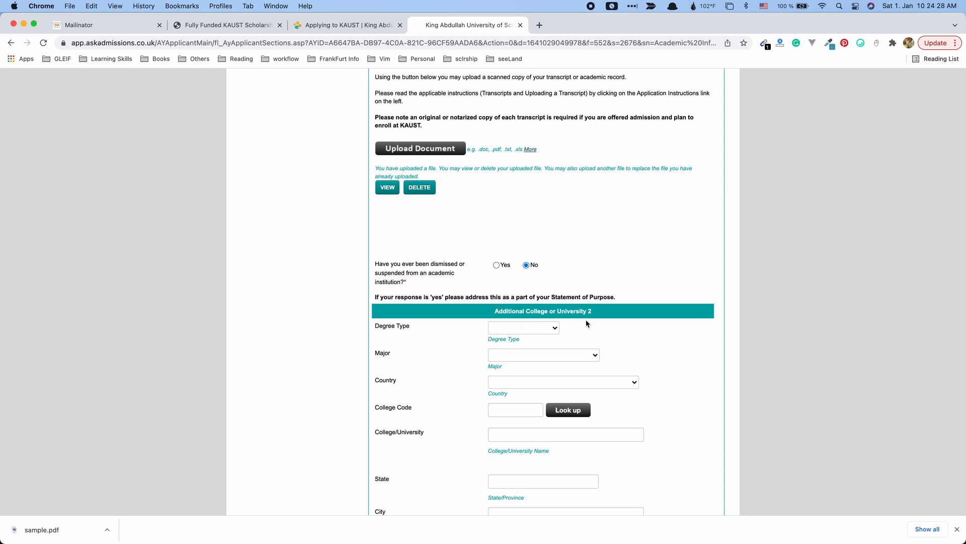
scroll(424, 421, down, 10)
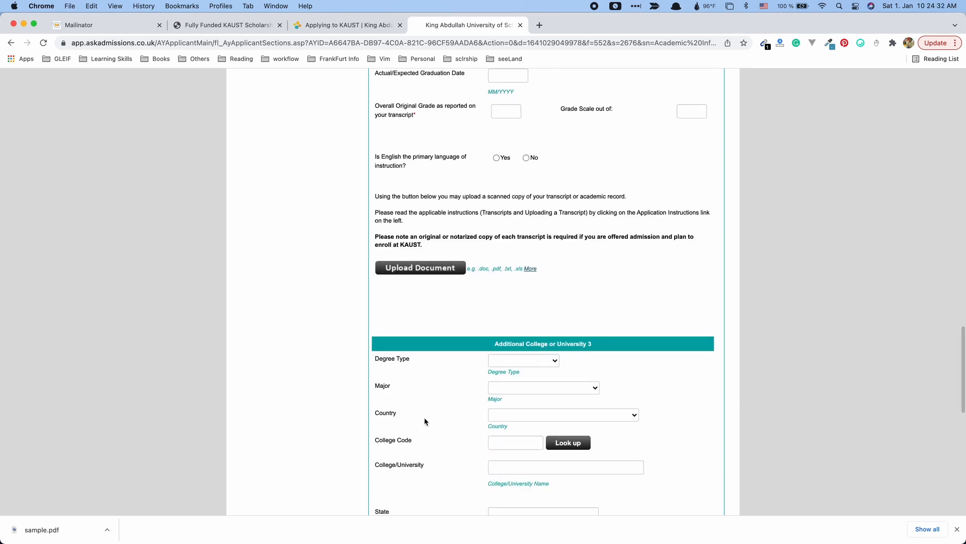
scroll(424, 421, down, 6)
scroll(424, 421, down, 4)
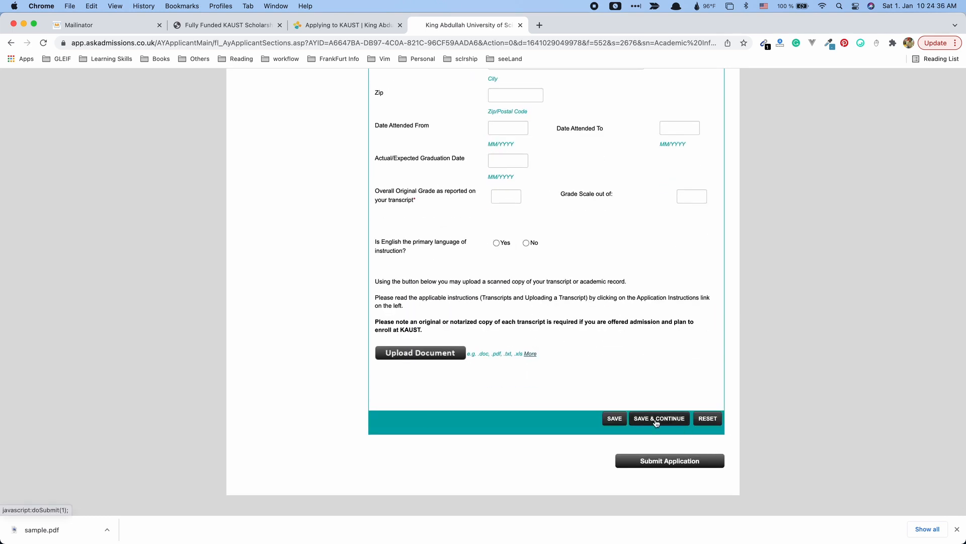
click(656, 421)
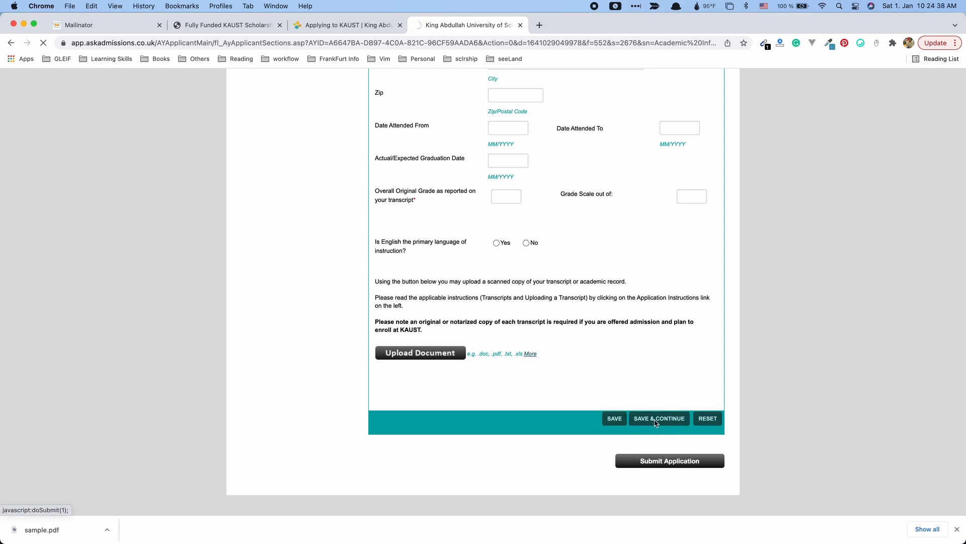
drag(449, 251, 419, 251)
click(585, 265)
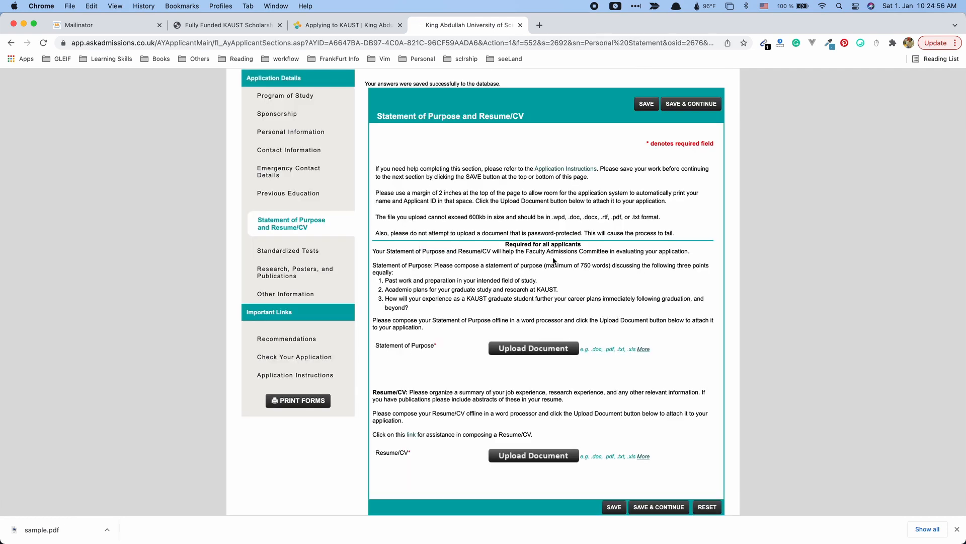
Attach sample.pdf from the Desktop as the Statement of Purpose.
click(556, 349)
click(41, 243)
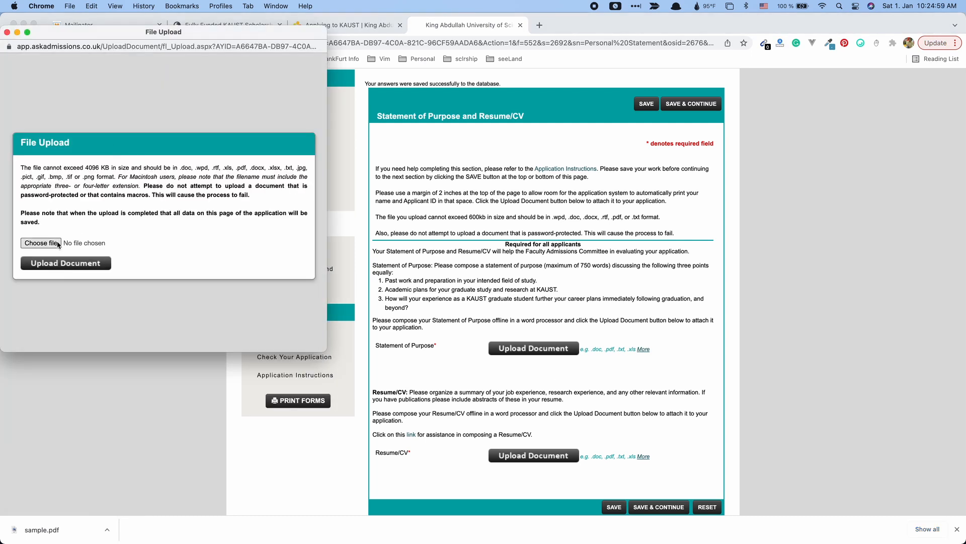
scroll(155, 241, down, 5)
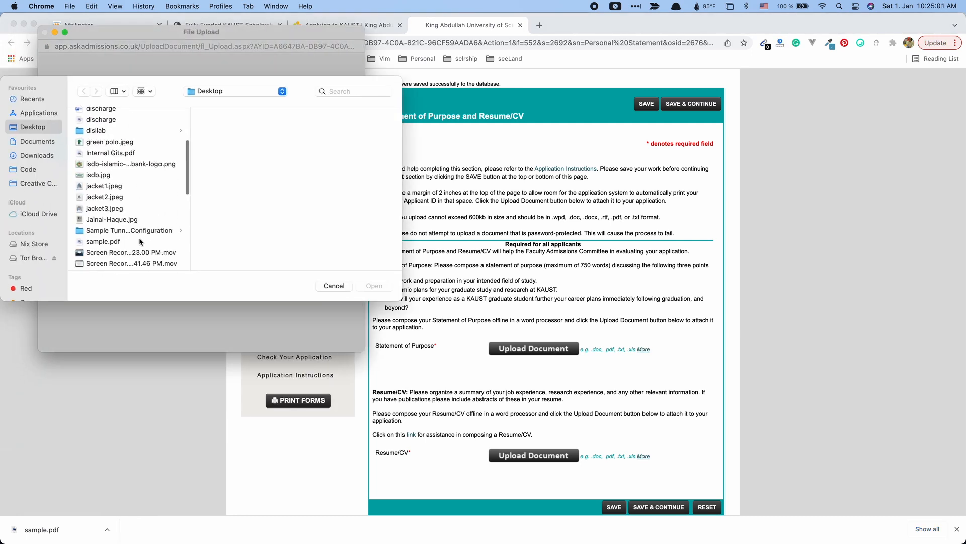
click(156, 240)
click(385, 287)
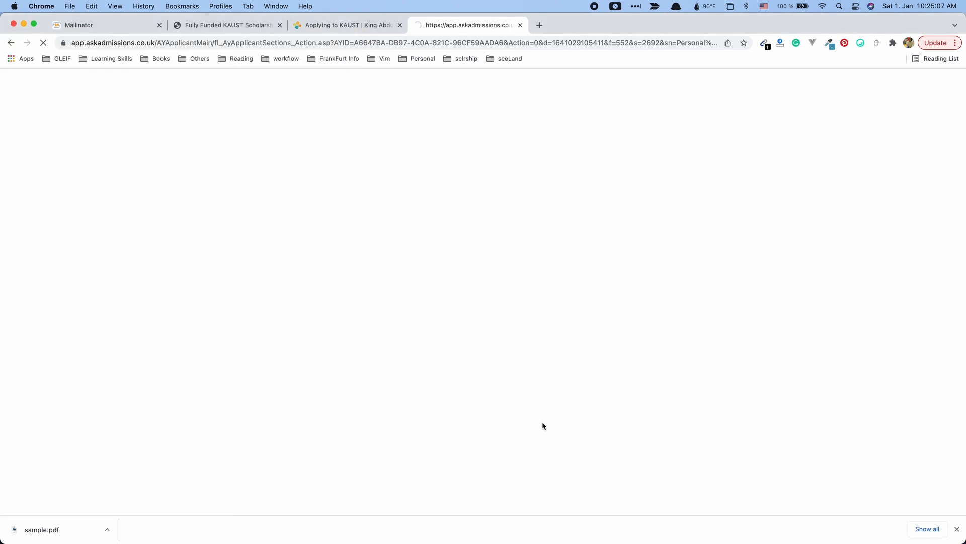
Upload sample.pdf as the Resume/CV and save the section.
scroll(541, 422, down, 10)
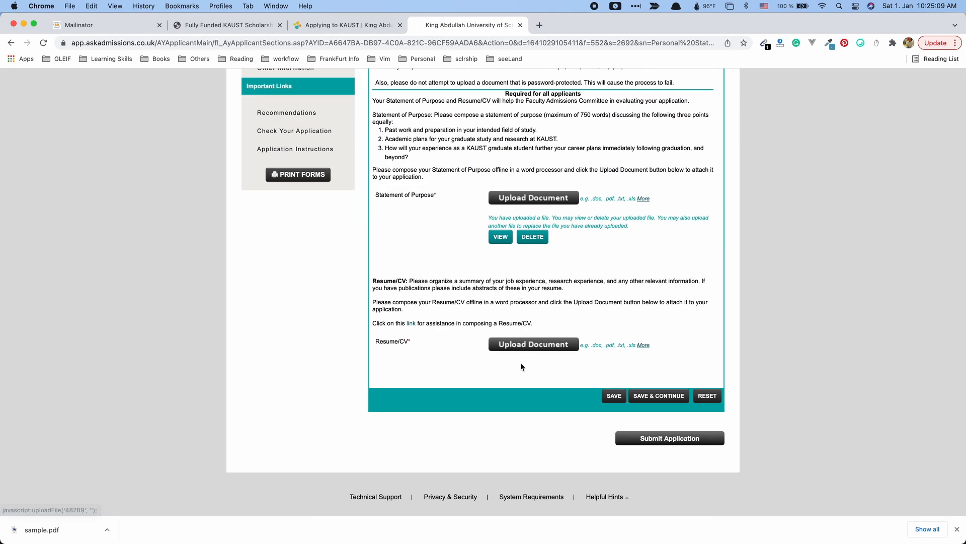
click(528, 345)
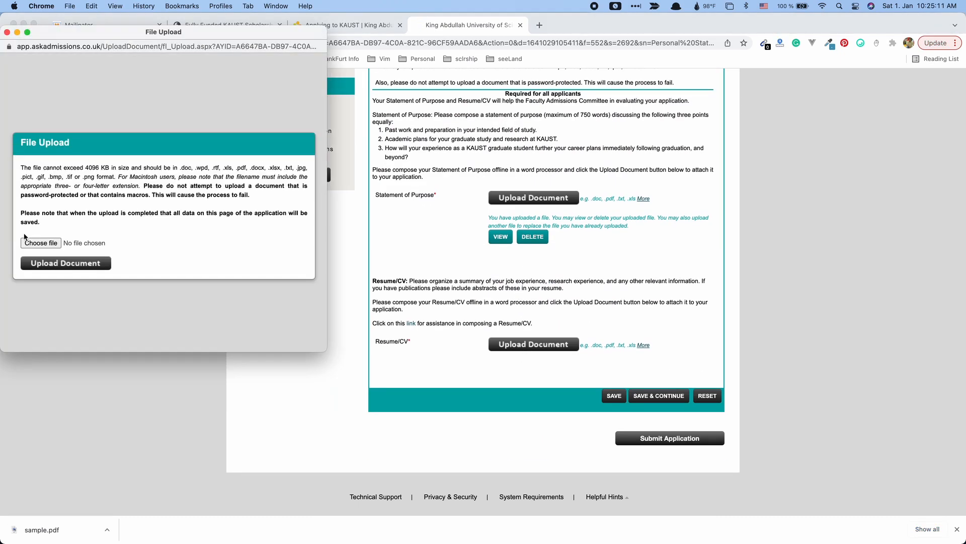
click(43, 244)
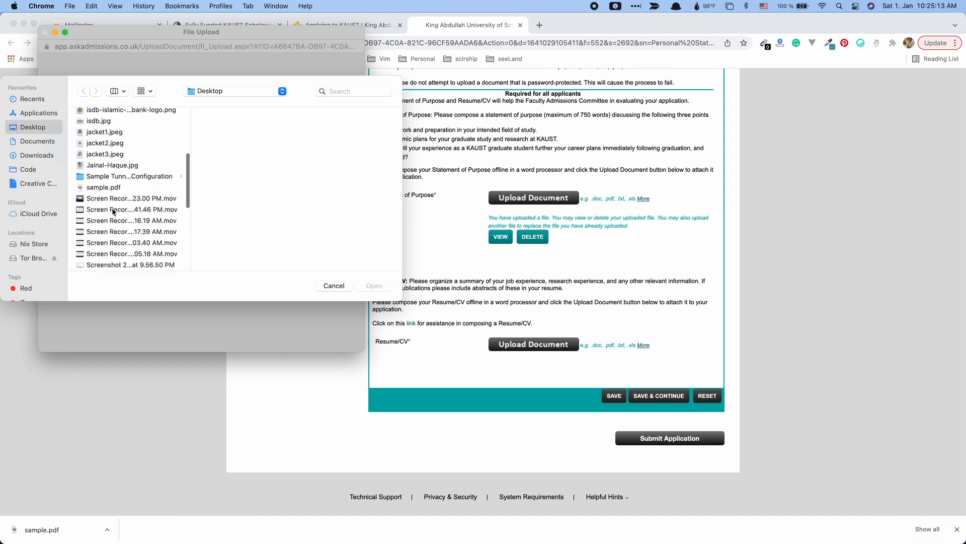
scroll(113, 211, down, 5)
scroll(113, 212, up, 5)
click(121, 186)
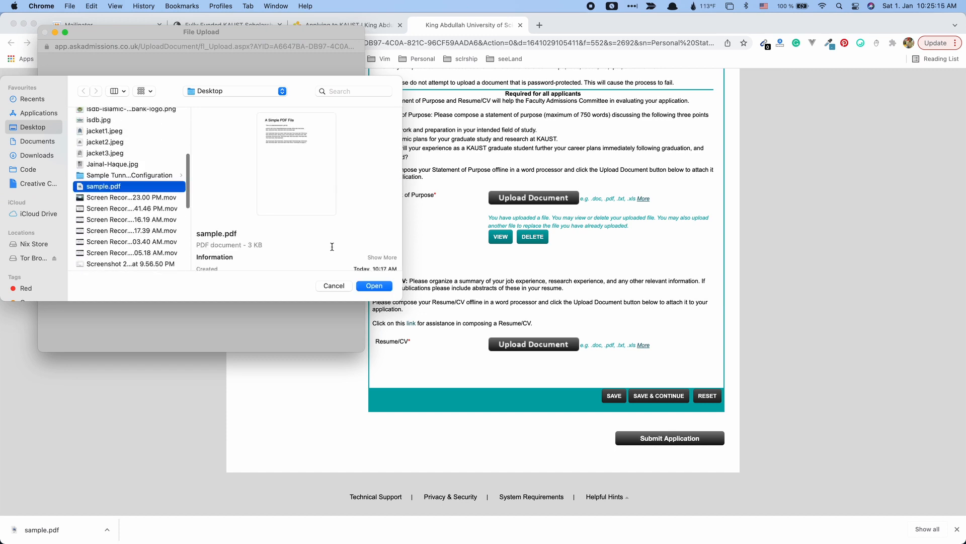
click(374, 285)
click(75, 264)
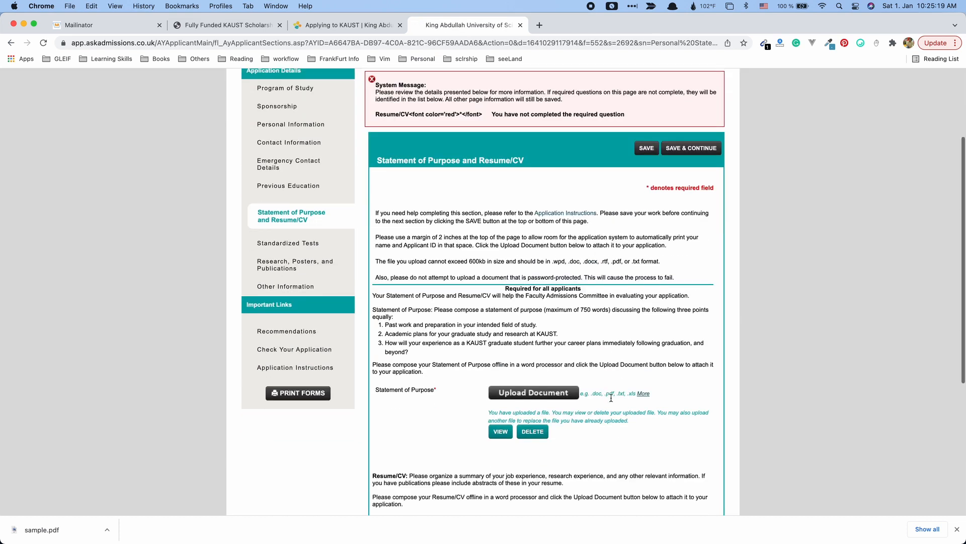
scroll(611, 397, down, 5)
click(656, 429)
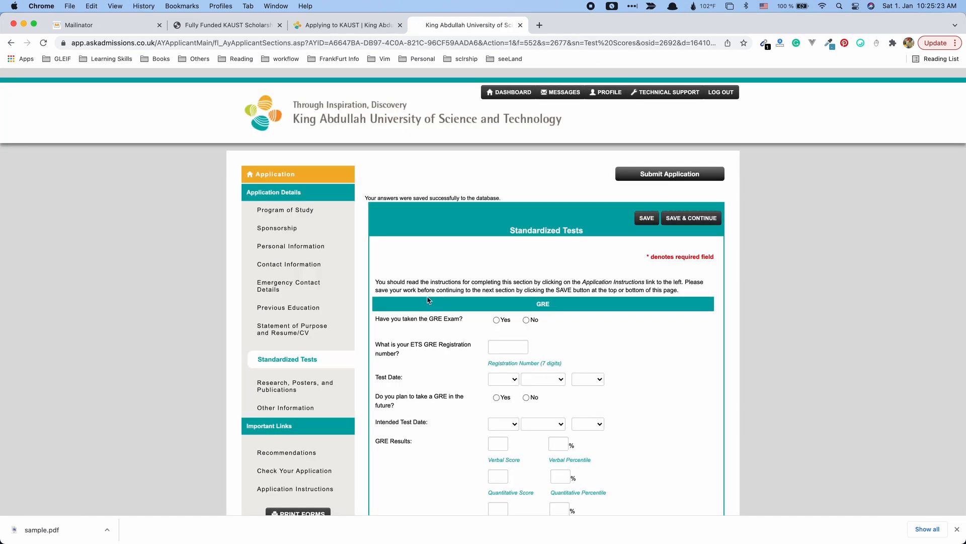
Answer No for GRE, native English, iBT and PBT TOEFL.
scroll(426, 312, down, 1)
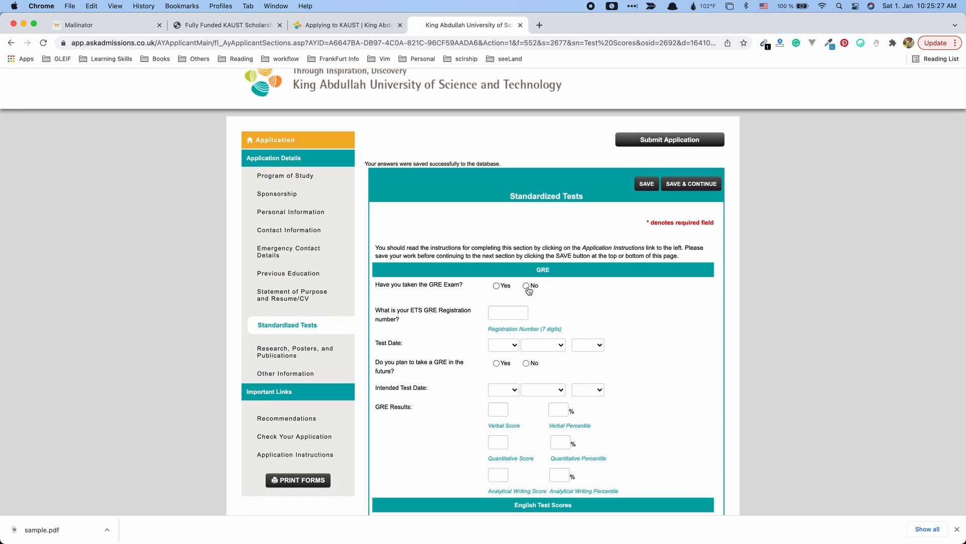
click(527, 287)
scroll(455, 380, down, 3)
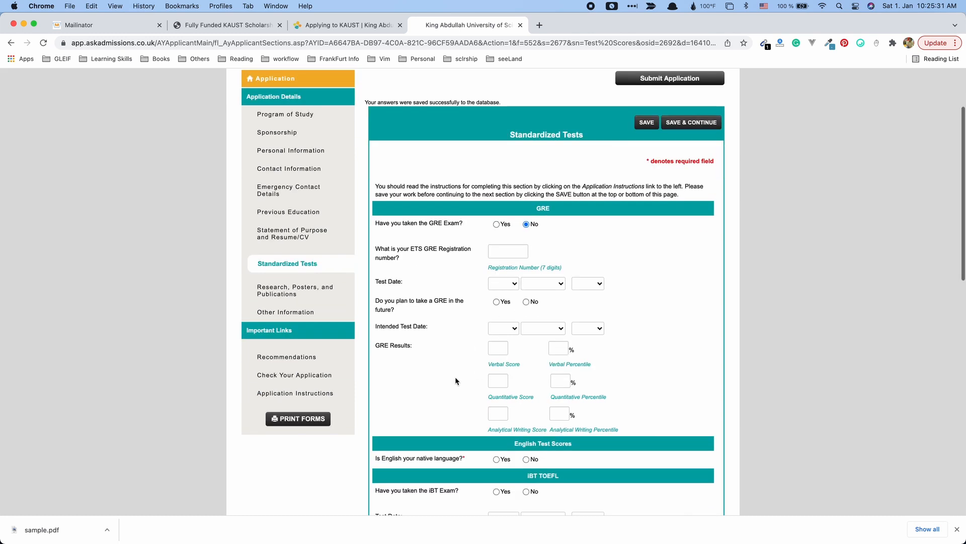
scroll(455, 381, down, 5)
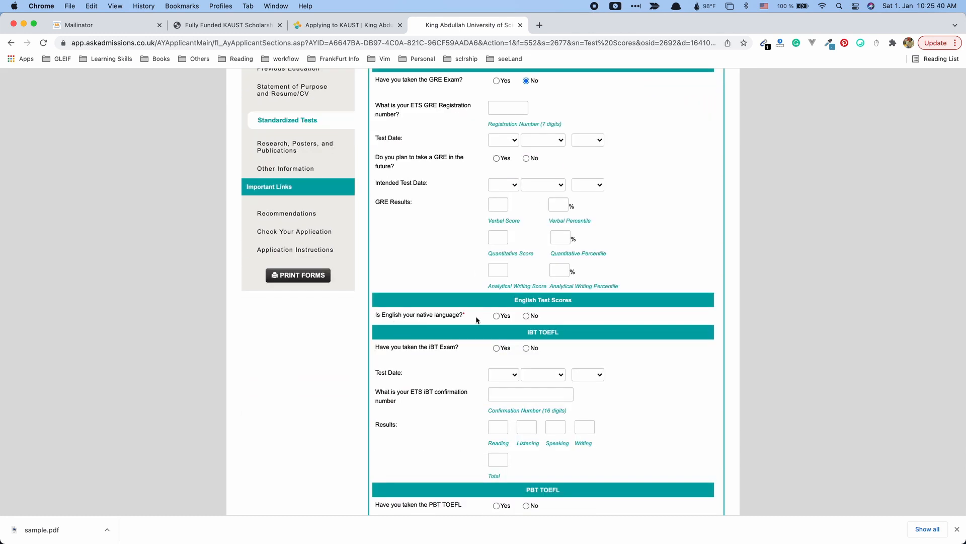
click(527, 316)
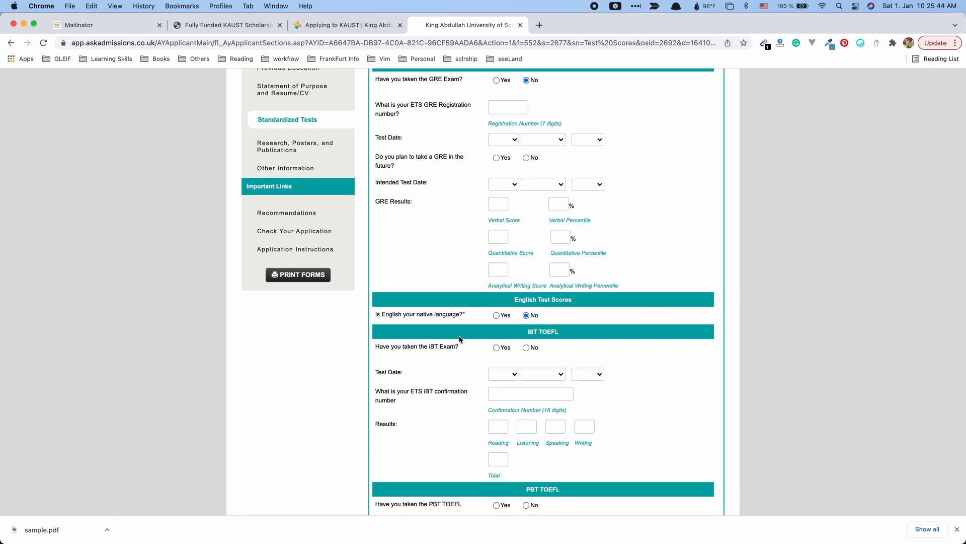
scroll(456, 342, down, 4)
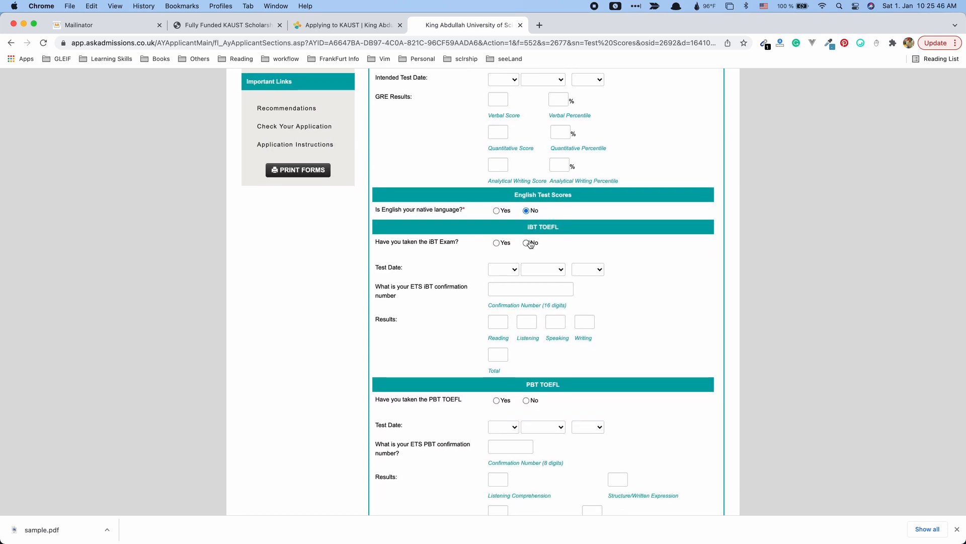
click(526, 243)
scroll(514, 377, down, 3)
click(526, 317)
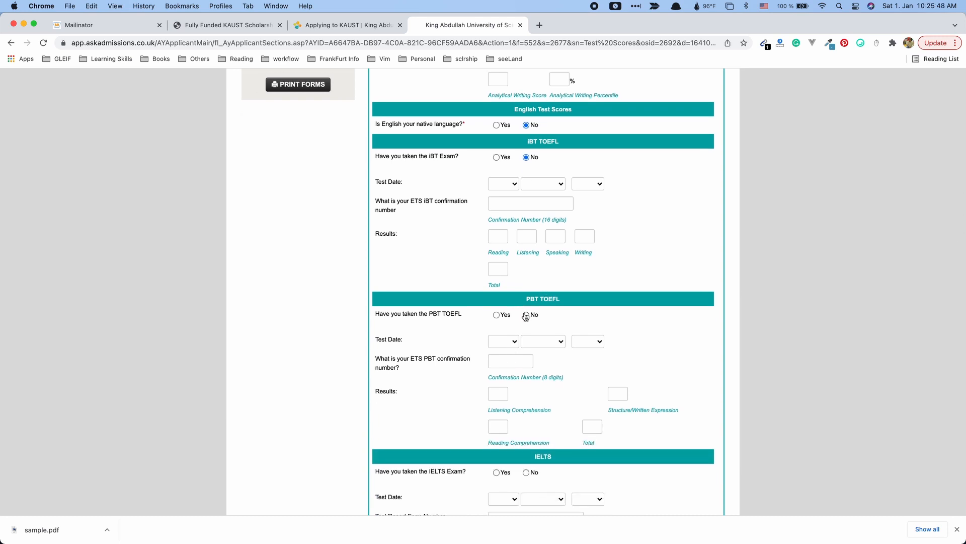
scroll(676, 371, down, 4)
Answer Yes for IELTS with a test date of 10 October 1921.
click(497, 347)
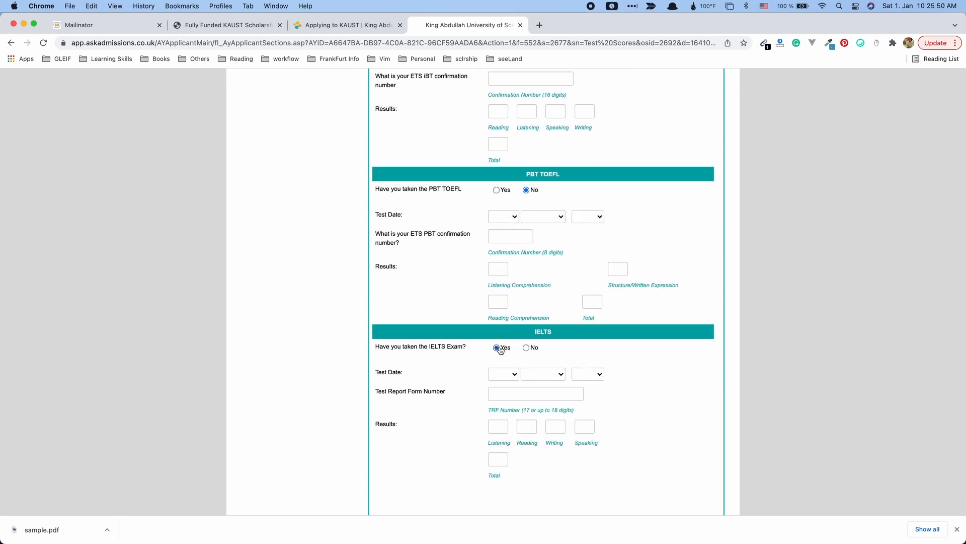
click(513, 374)
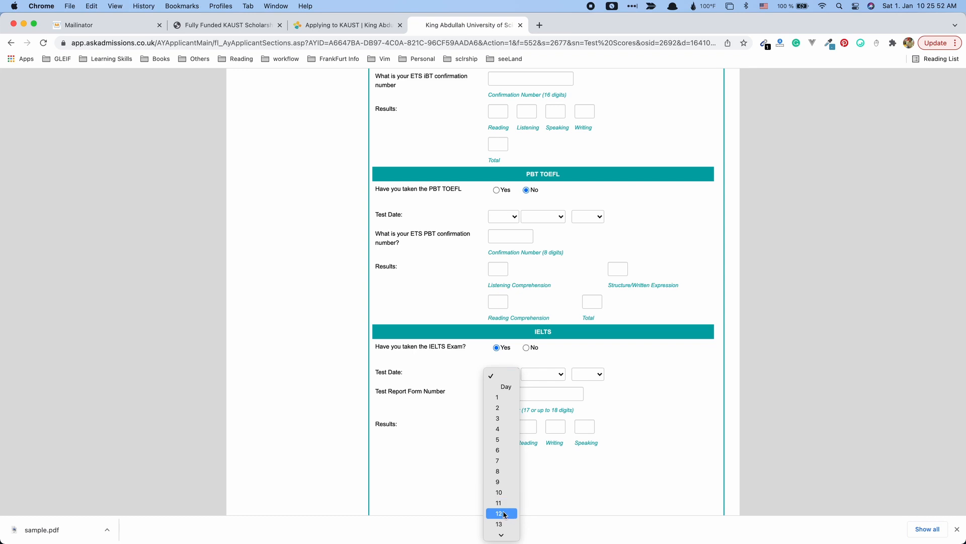
click(506, 492)
click(544, 374)
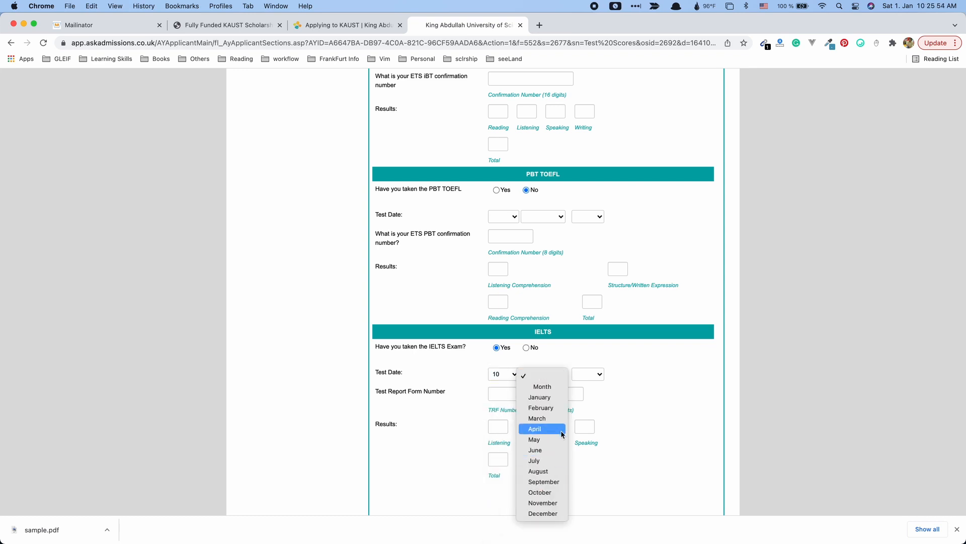
click(553, 493)
click(588, 374)
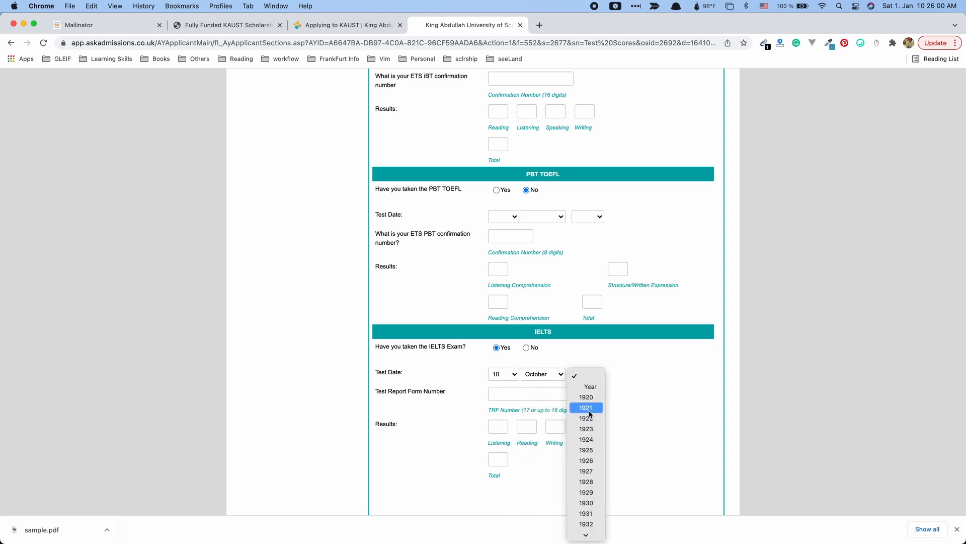
click(589, 408)
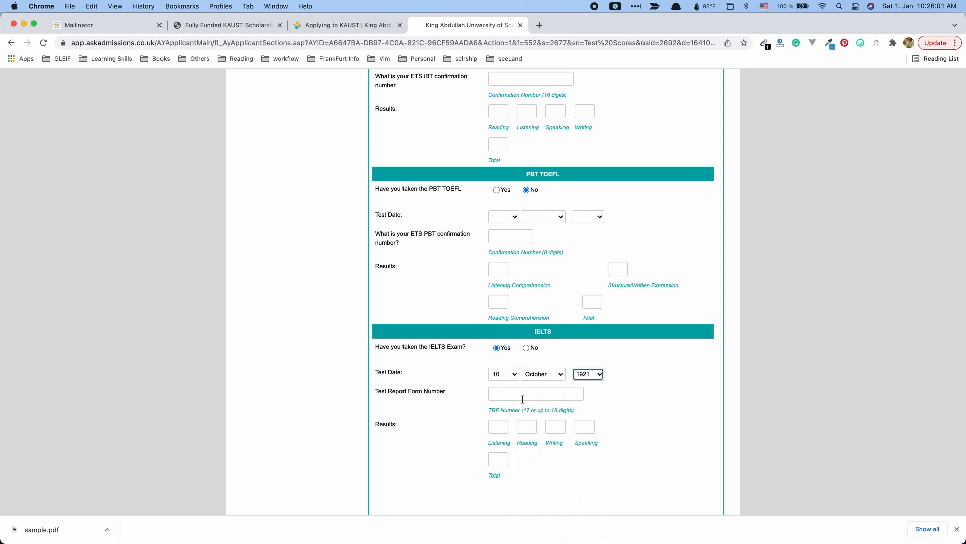
Enter 6 for IELTS Listening, Reading, Writing, Speaking and Total, then save.
click(492, 426)
text(6)
click(527, 428)
text(6)
click(557, 427)
text(6)
click(587, 428)
text(6)
scroll(484, 375, down, 3)
click(495, 359)
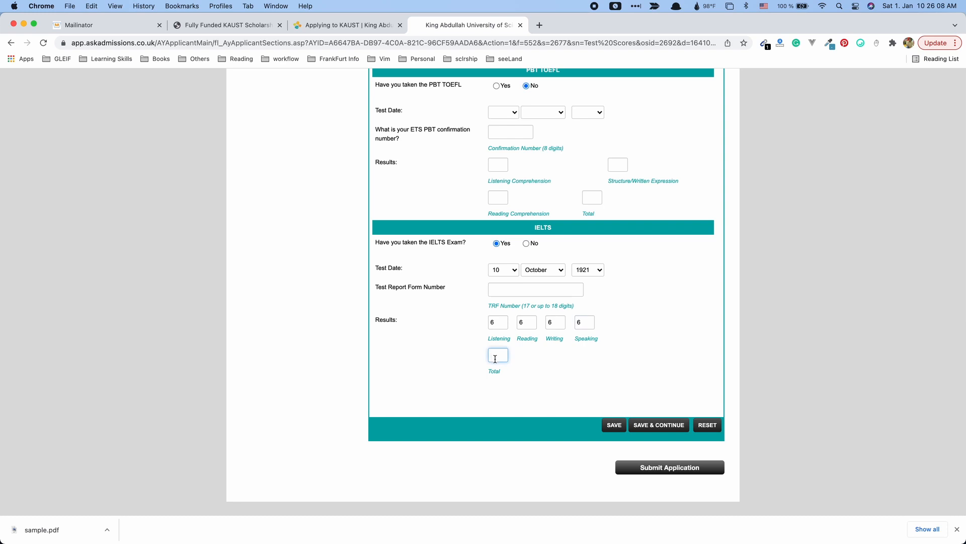
text(6)
scroll(539, 409, down, 1)
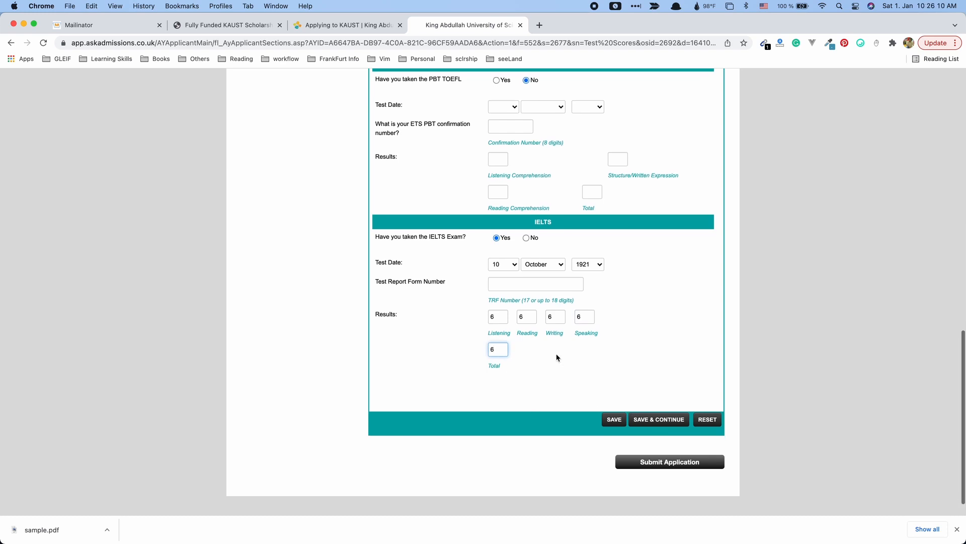
drag(470, 296, 604, 352)
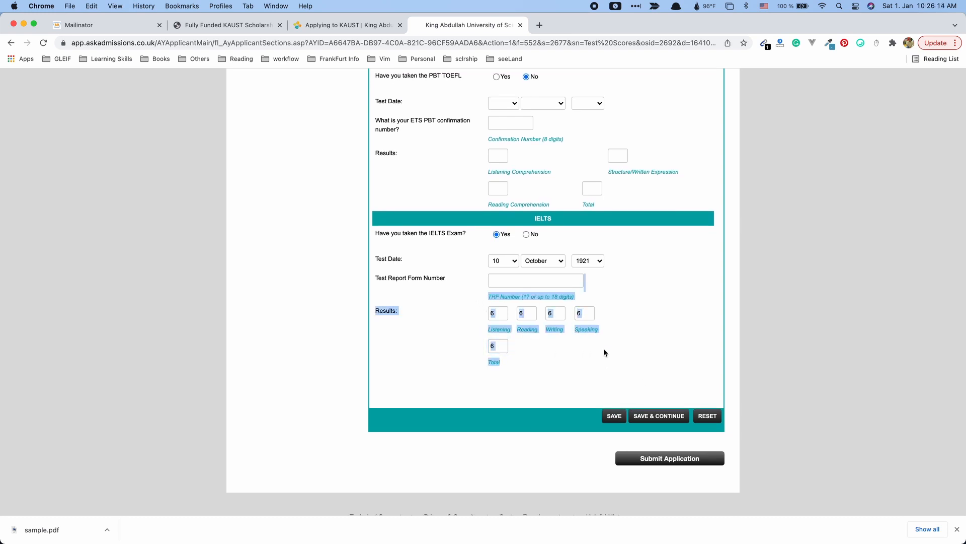
click(675, 412)
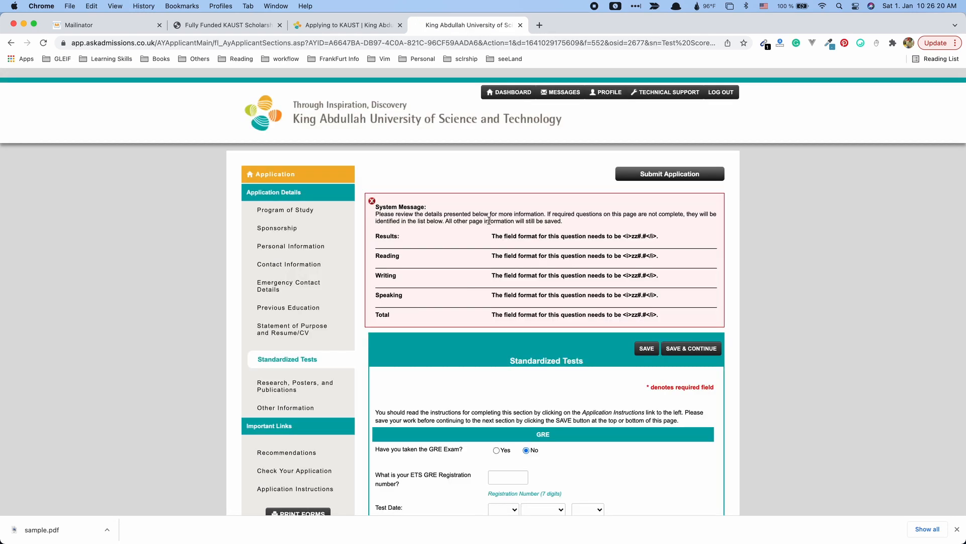
Review the save error and return to the IELTS Listening score field.
drag(535, 238, 642, 240)
click(626, 275)
scroll(566, 315, down, 12)
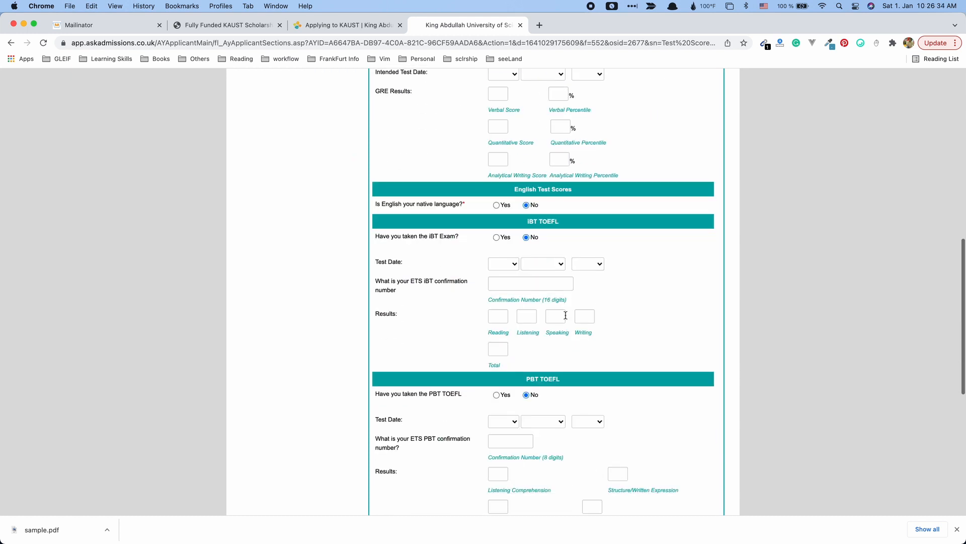
scroll(566, 315, down, 4)
click(502, 338)
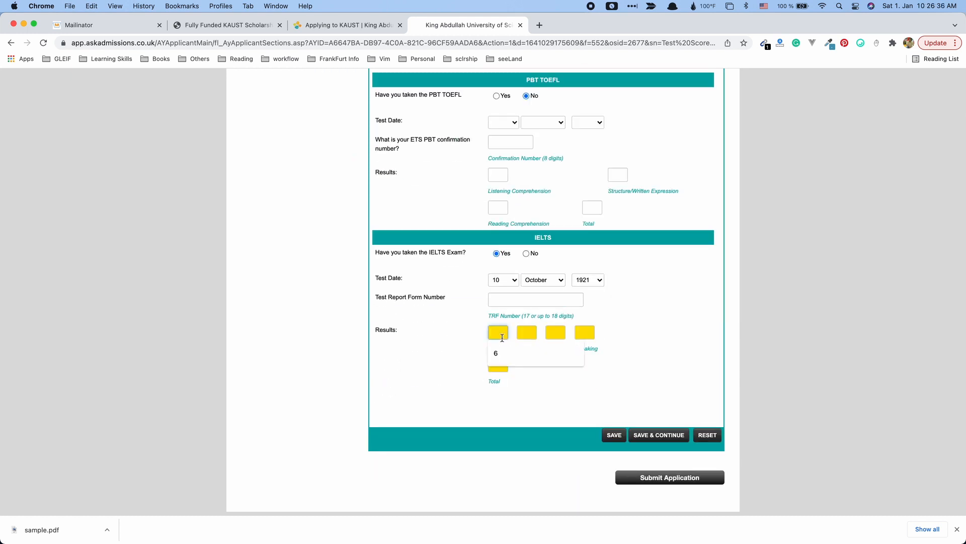
key(Escape)
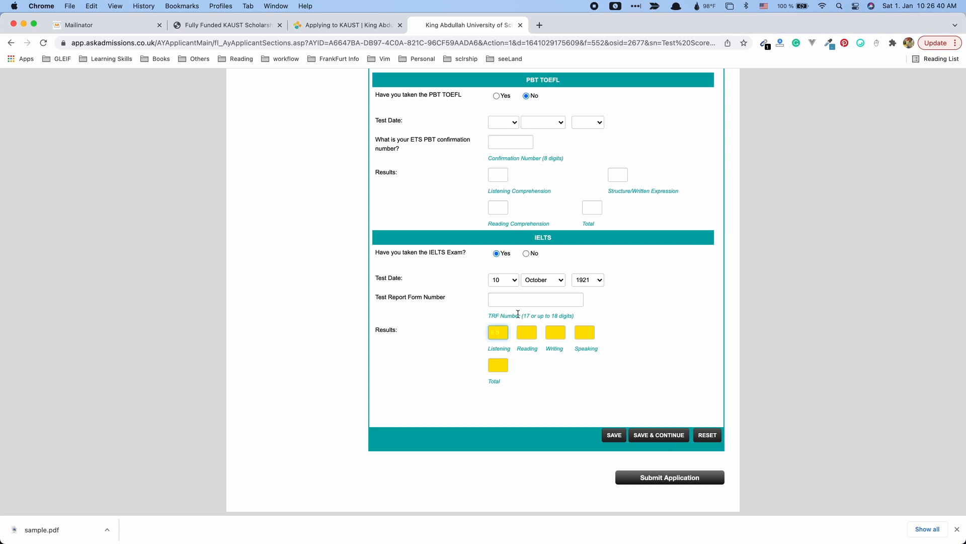
Re-enter 6 for the IELTS Speaking and Total scores and save again.
click(583, 335)
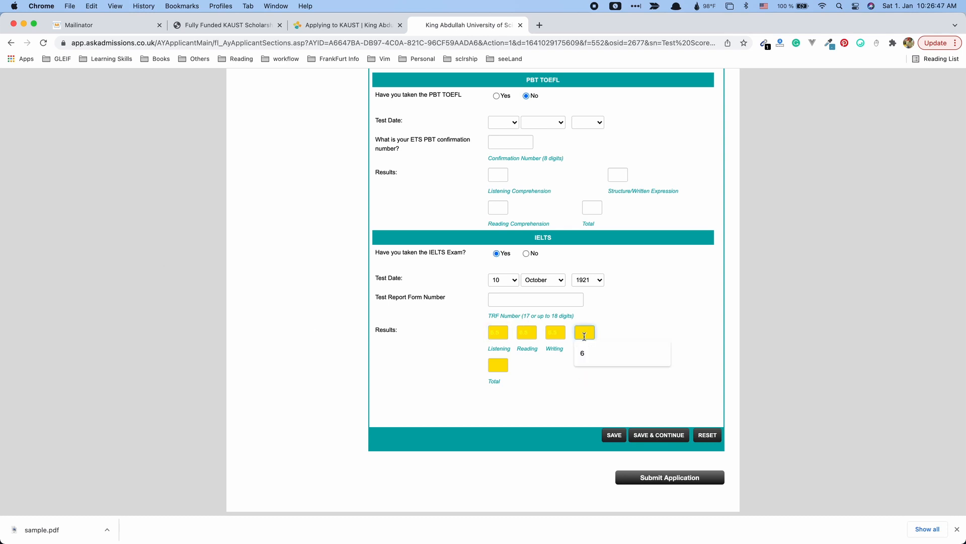
text(6.5)
key(Tab)
text(6)
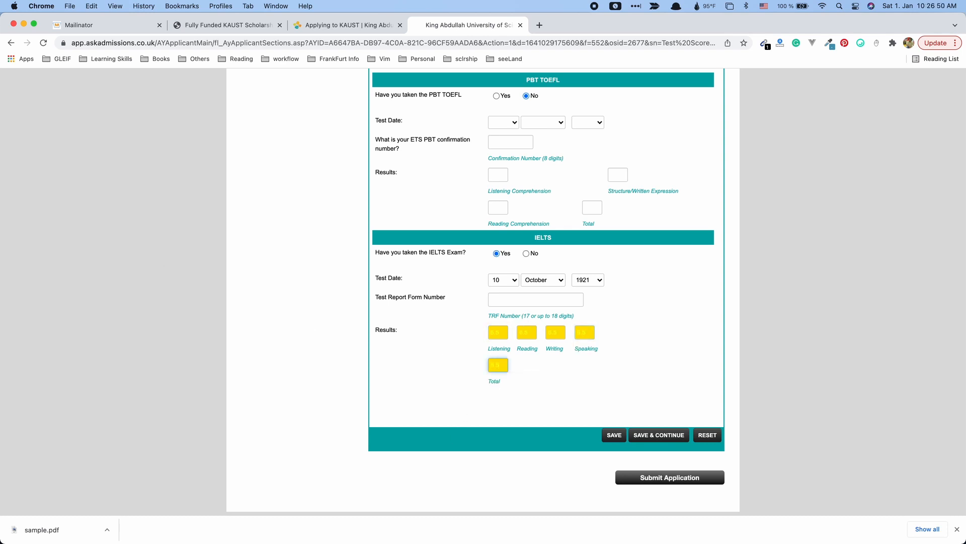
click(550, 367)
click(591, 336)
scroll(529, 448, up, 1)
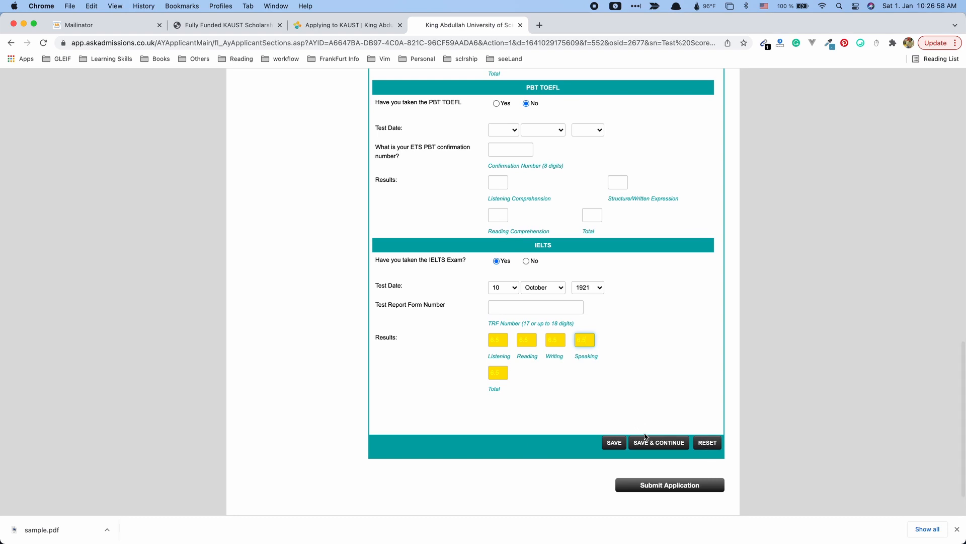
click(669, 449)
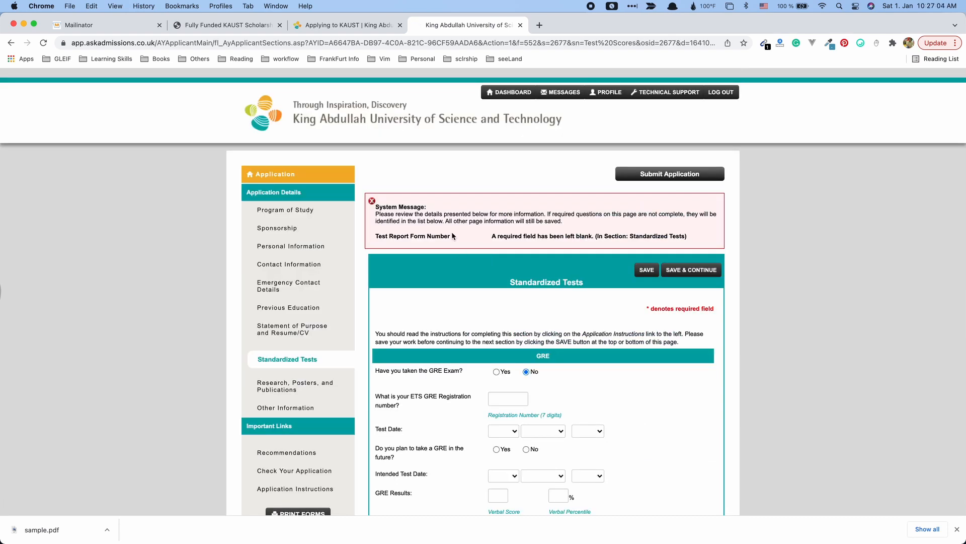
Fill in the IELTS Test Report Form Number and save the test scores.
drag(376, 235, 450, 236)
scroll(493, 242, down, 10)
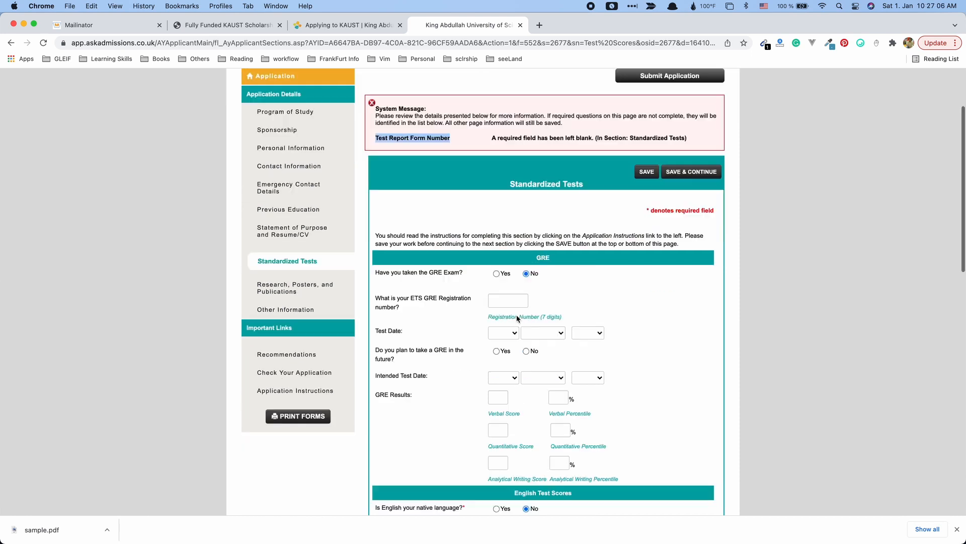
scroll(517, 318, up, 5)
scroll(518, 318, down, 15)
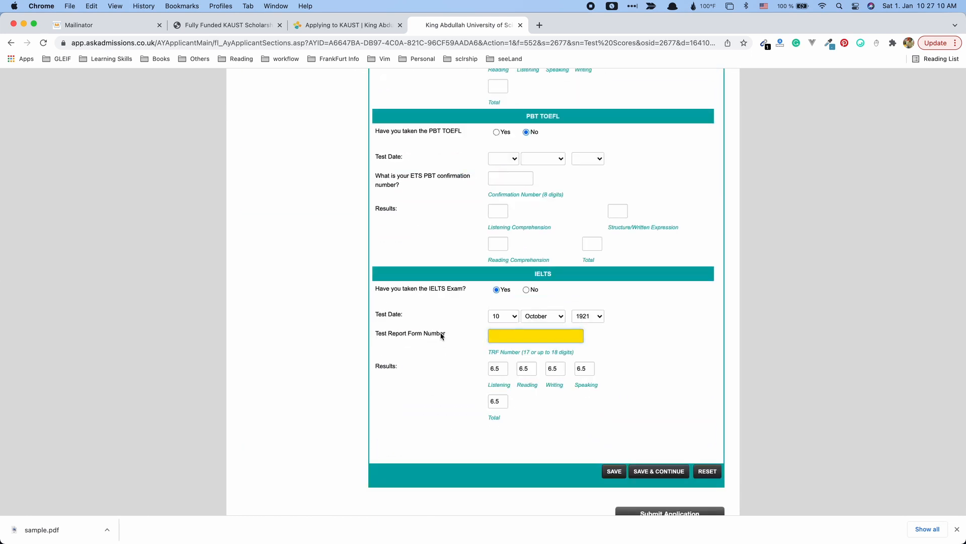
click(541, 342)
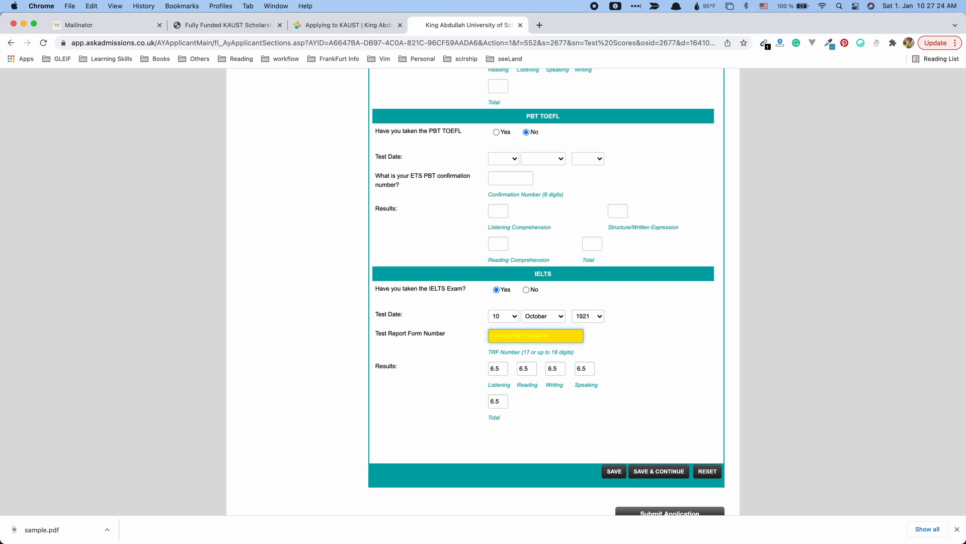
click(675, 474)
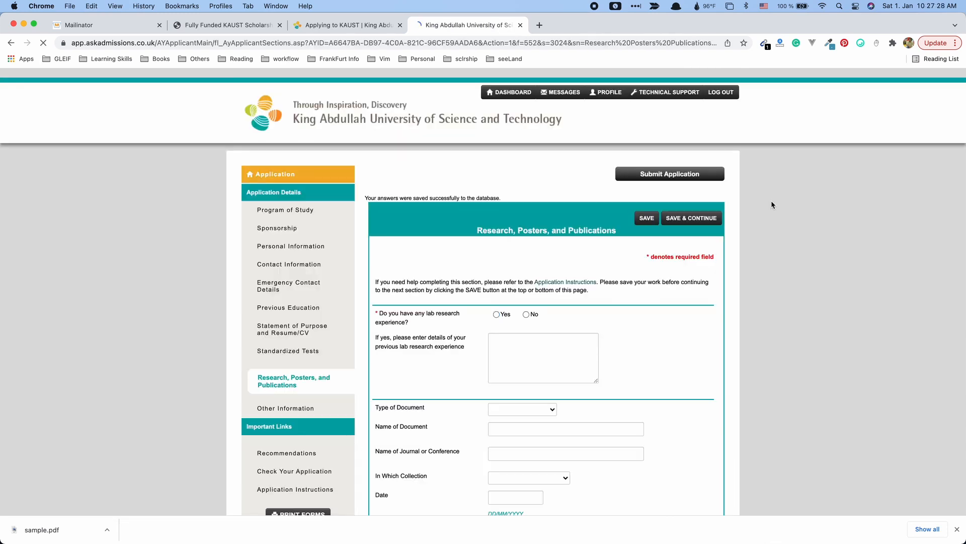
Select No for lab research experience and save the research section.
scroll(732, 337, down, 2)
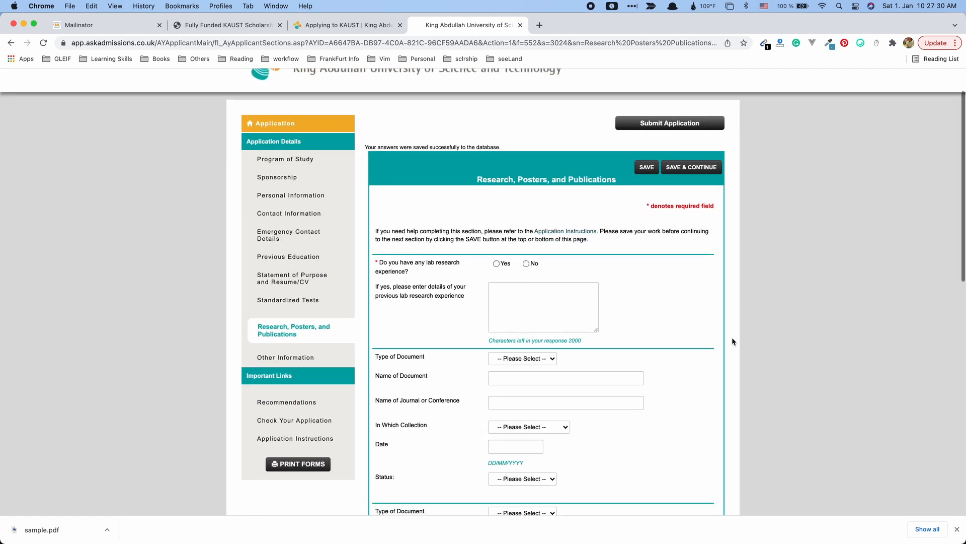
scroll(732, 337, down, 1)
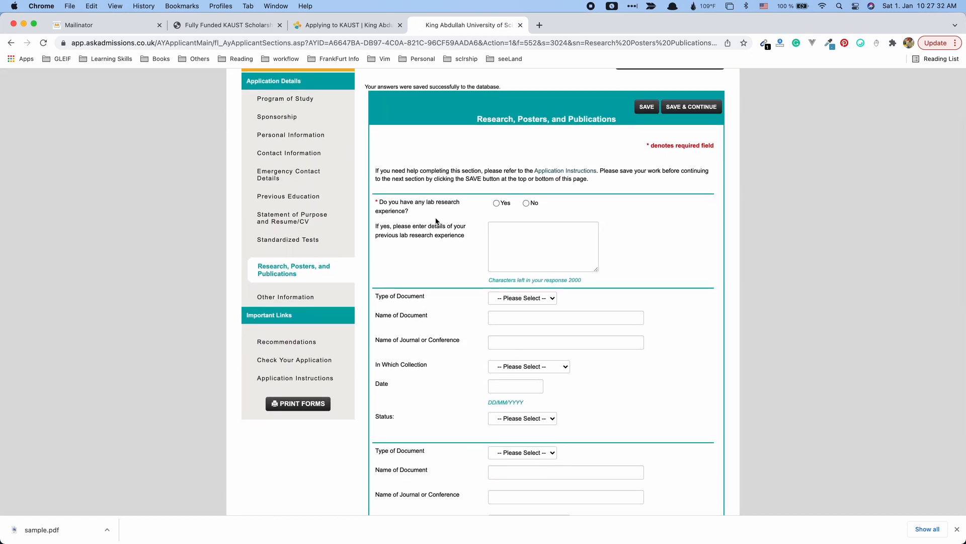
drag(449, 202, 432, 202)
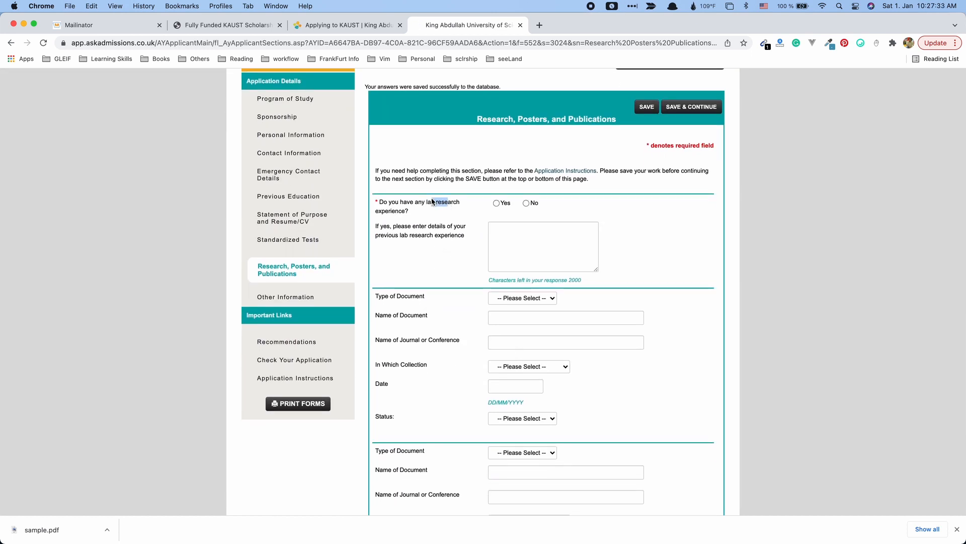
click(526, 203)
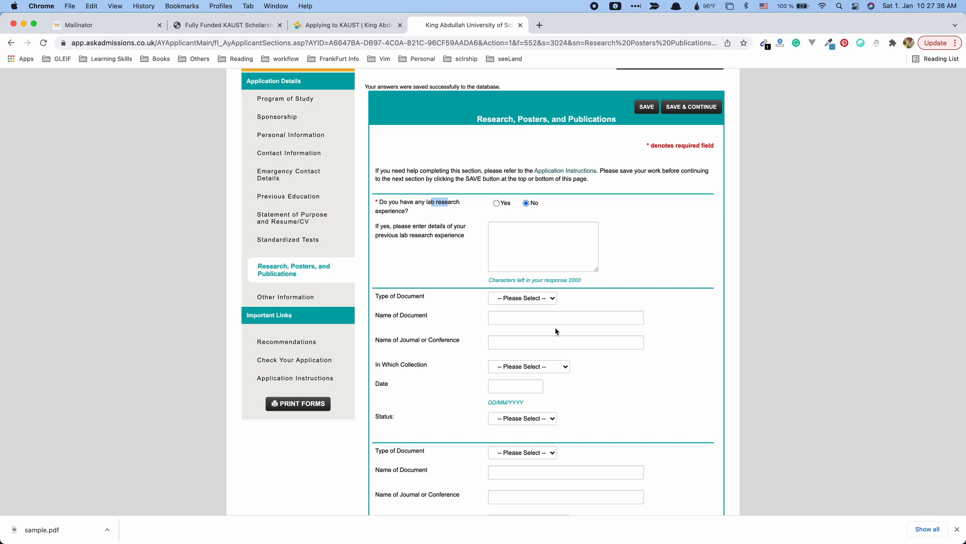
scroll(555, 327, down, 2)
scroll(443, 261, down, 10)
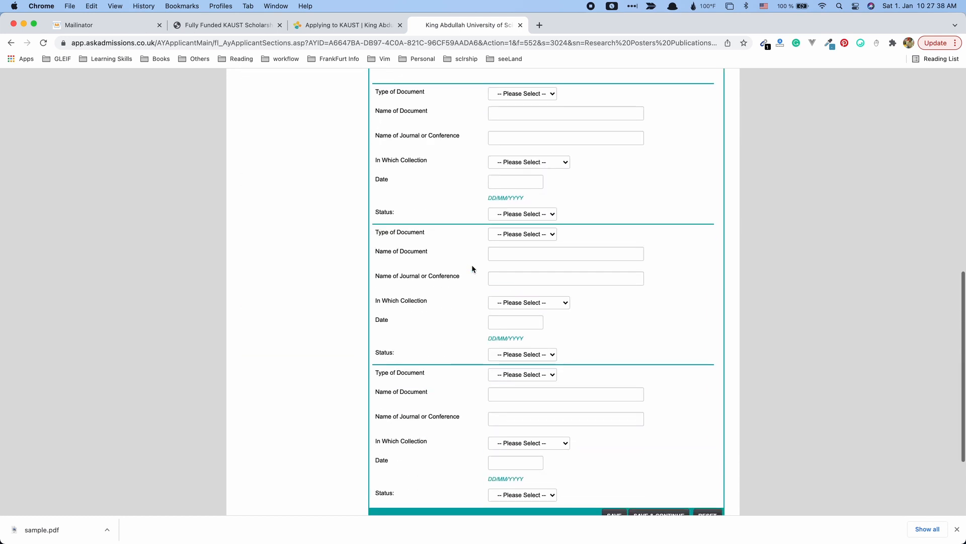
scroll(472, 269, down, 2)
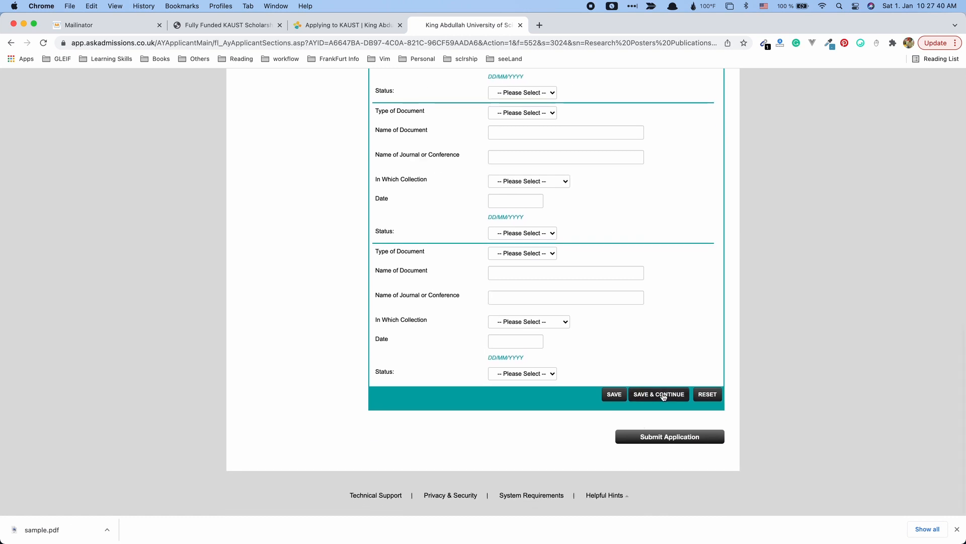
click(662, 395)
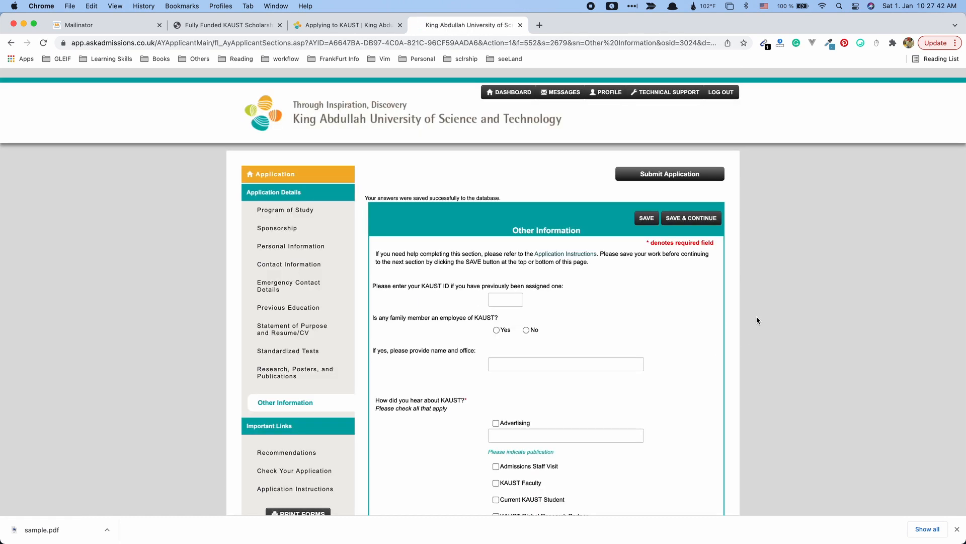
Tick Other for how you heard about KAUST, specify scholarshipunion.com, and save.
scroll(436, 362, down, 2)
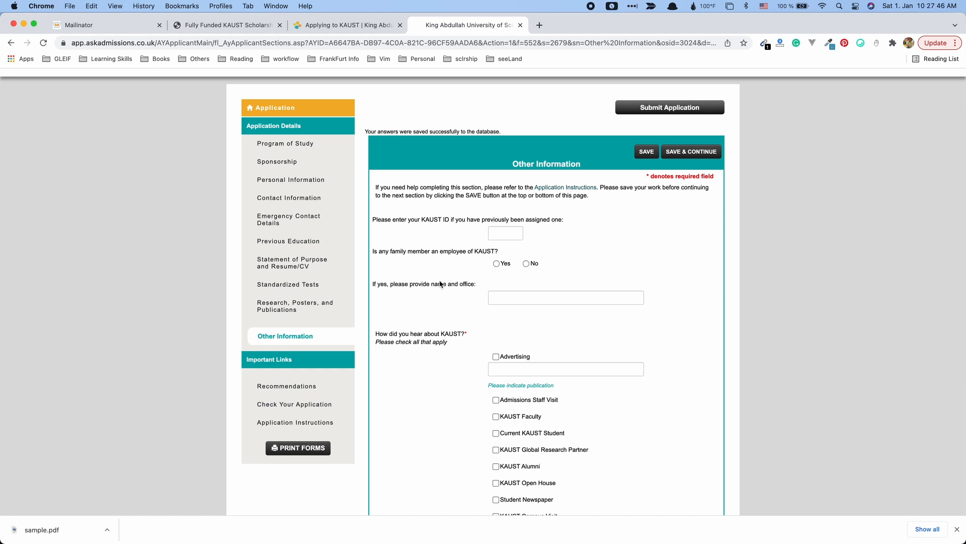
scroll(451, 319, down, 1)
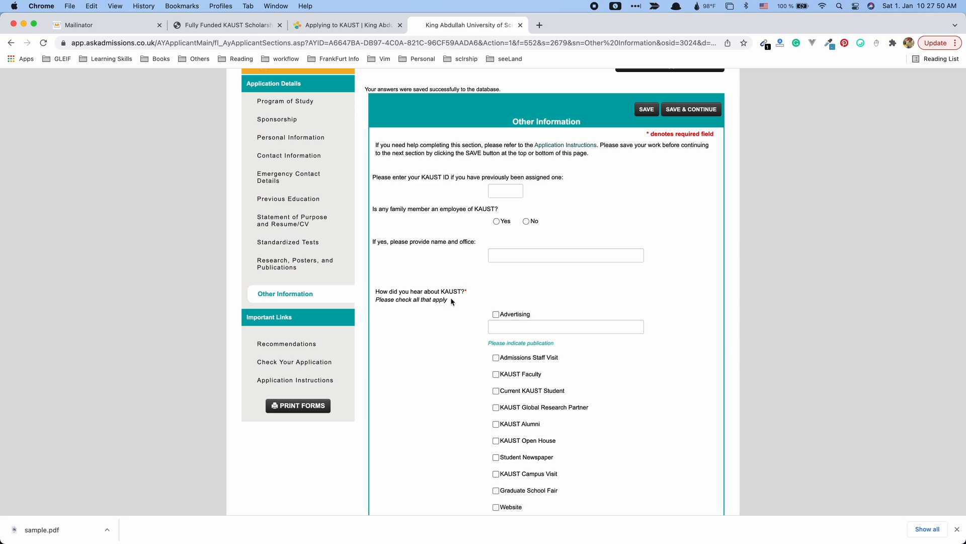
scroll(428, 322, down, 3)
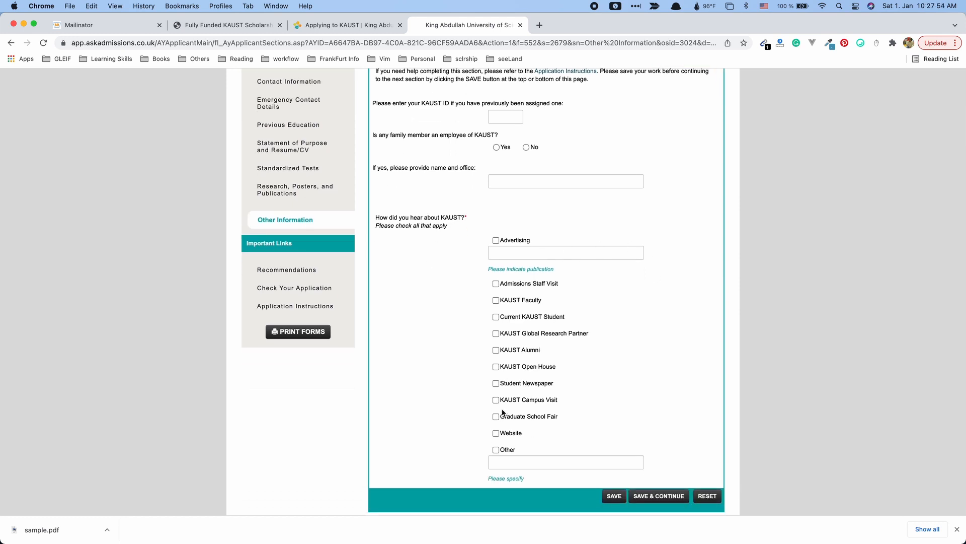
click(496, 449)
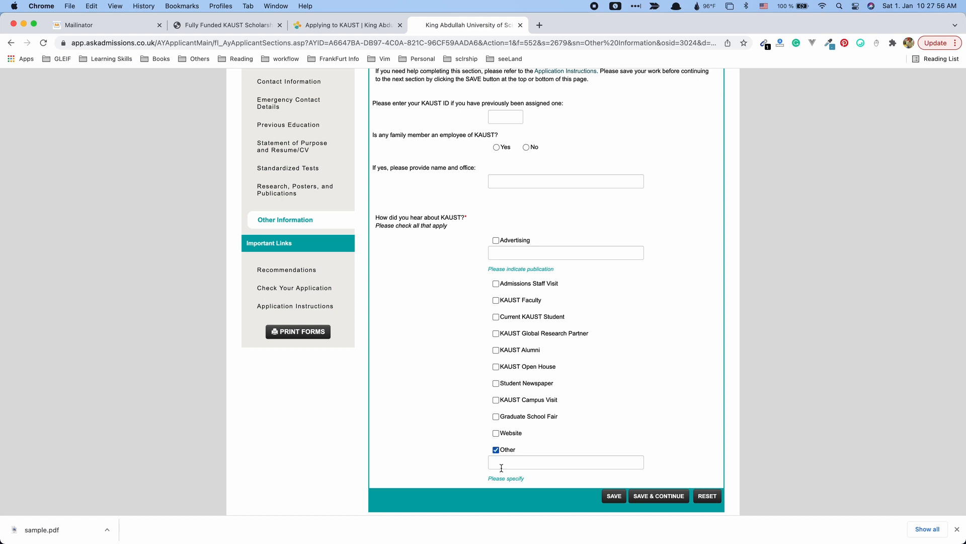
click(531, 463)
text(scholar)
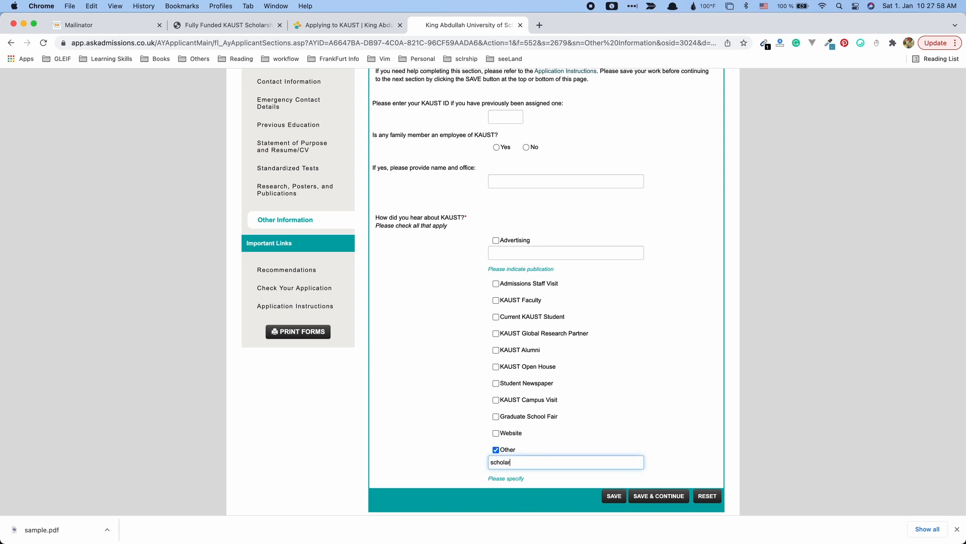
text(shipunion.com)
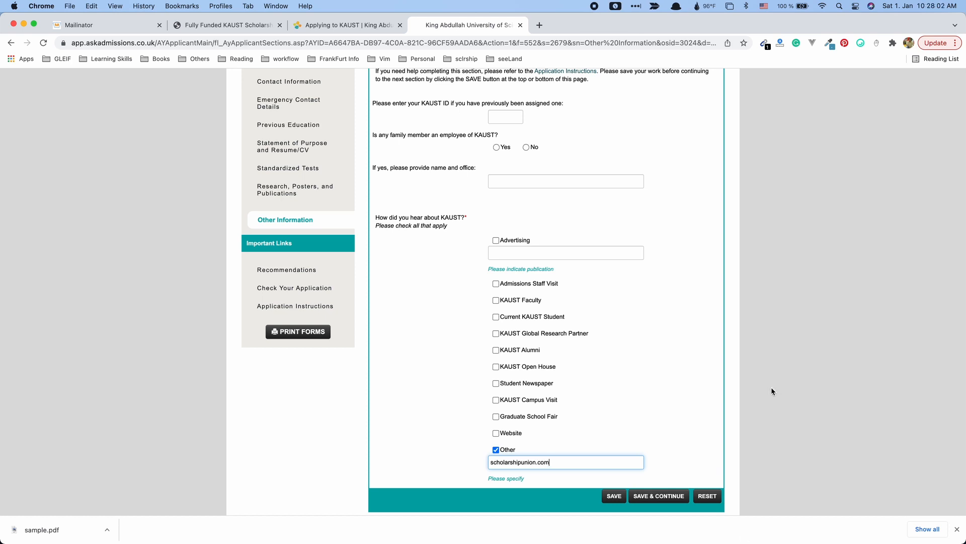
scroll(772, 391, down, 3)
click(664, 415)
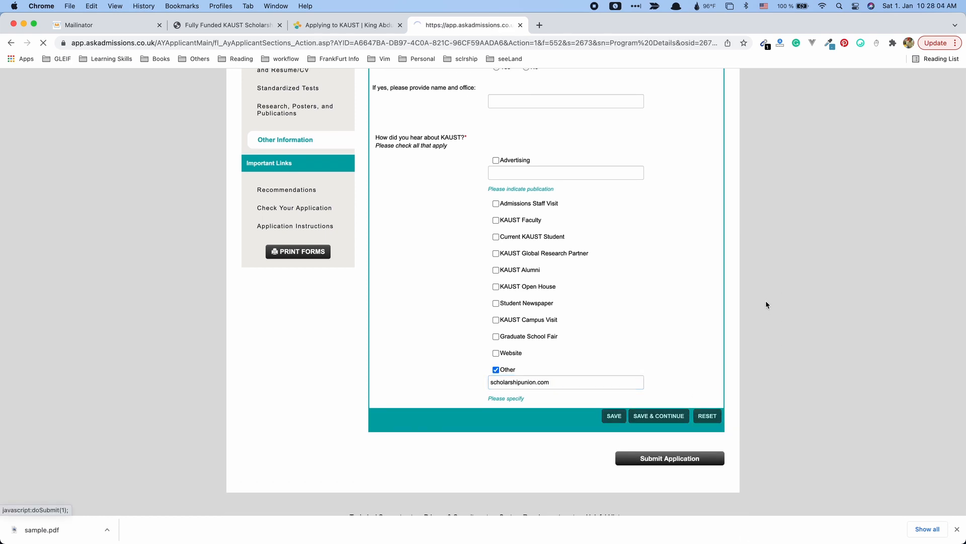
Go to the Dashboard, reopen Edit Application, then return to the Dashboard showing Not Submitted.
scroll(645, 338, down, 5)
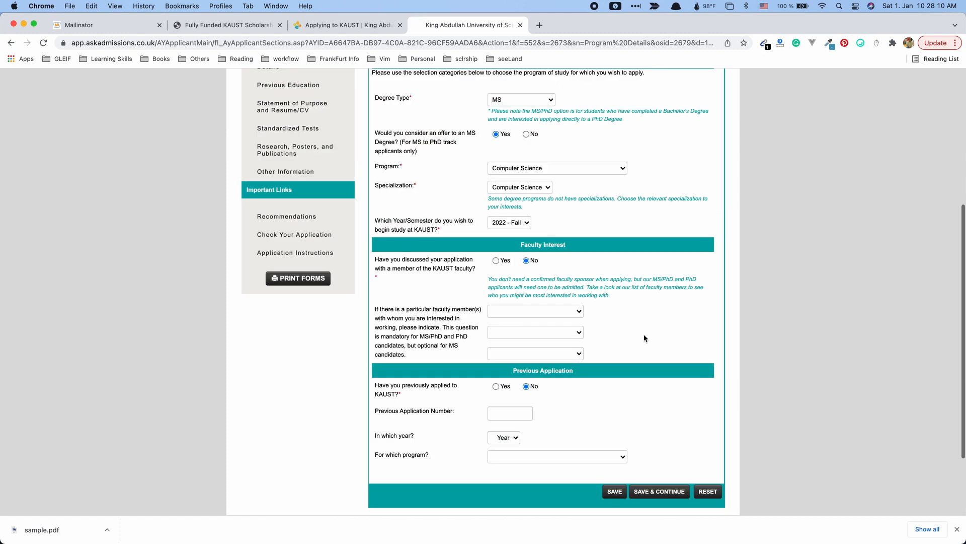
scroll(644, 337, down, 3)
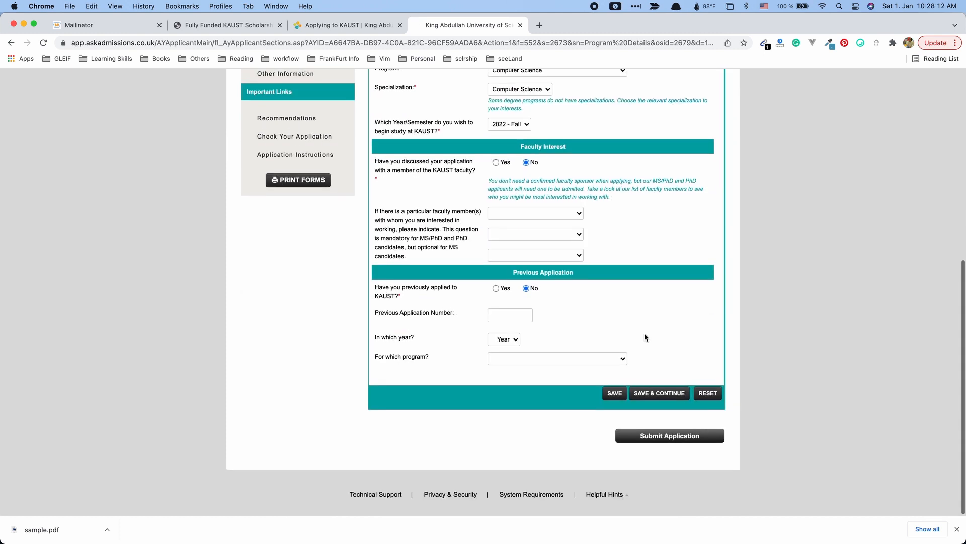
scroll(642, 337, up, 8)
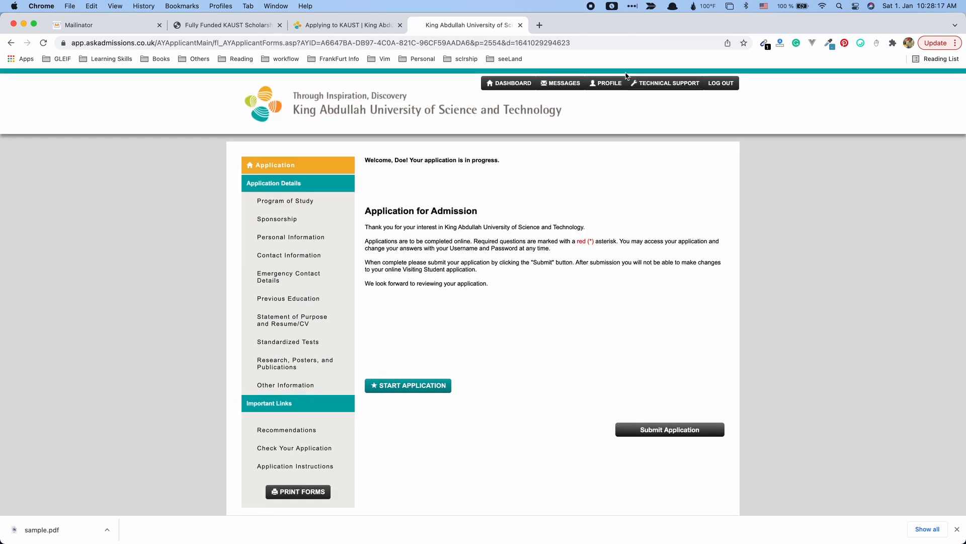
click(521, 88)
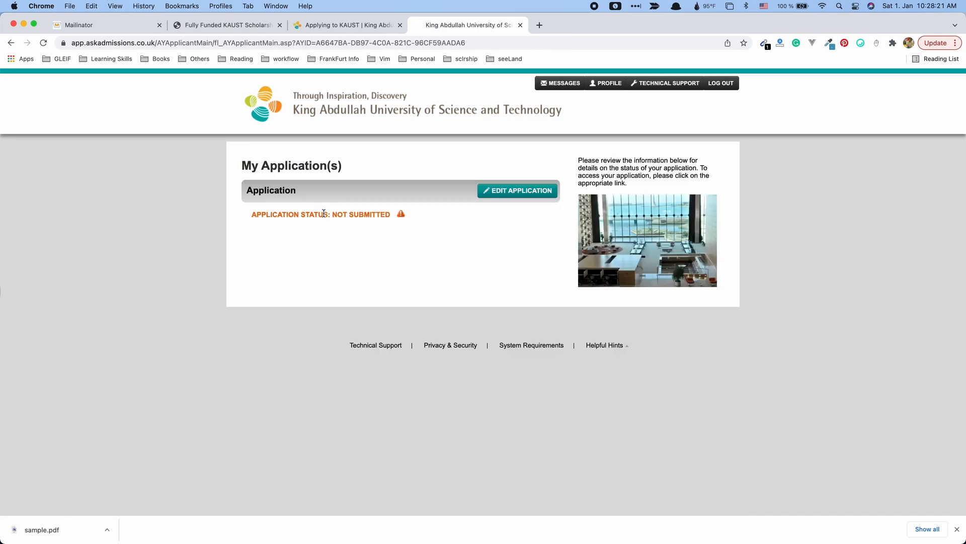
click(548, 196)
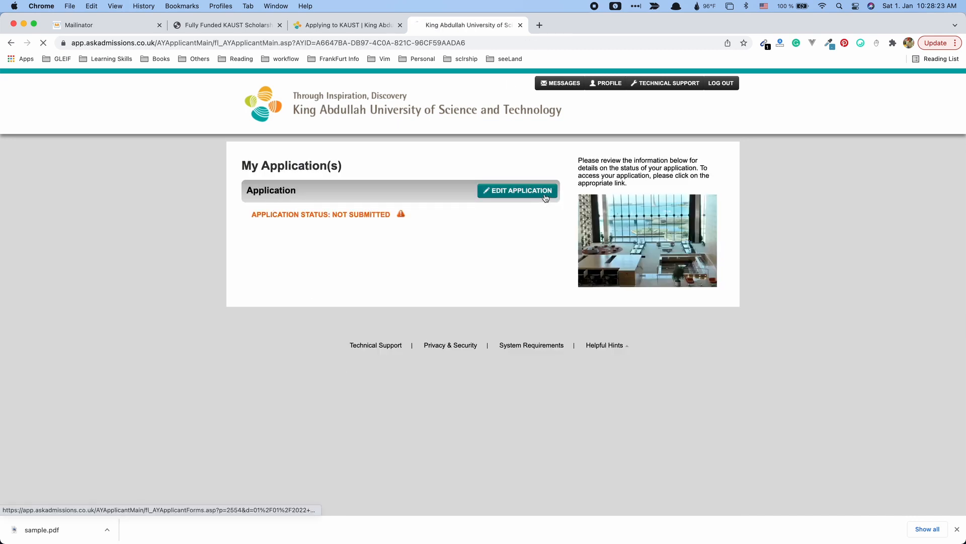
scroll(534, 422, down, 1)
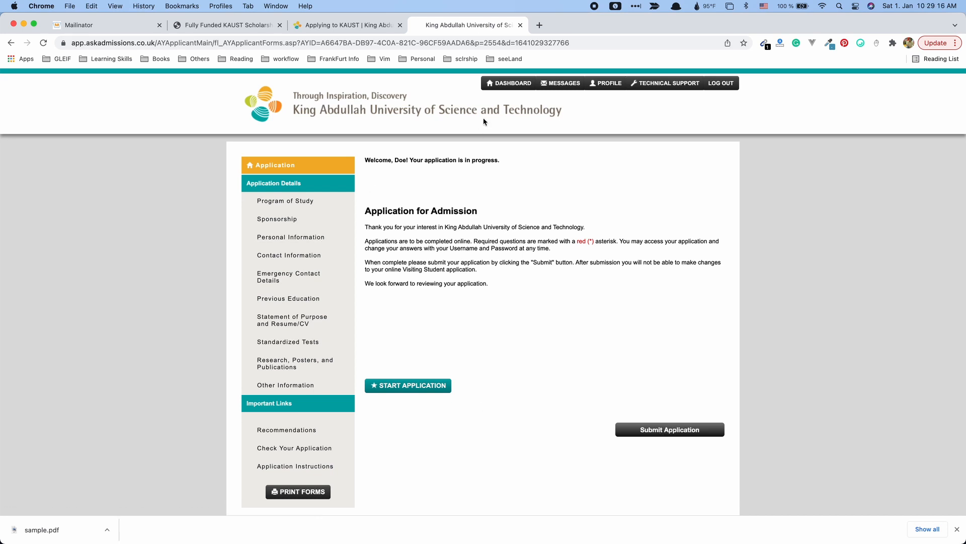
click(515, 81)
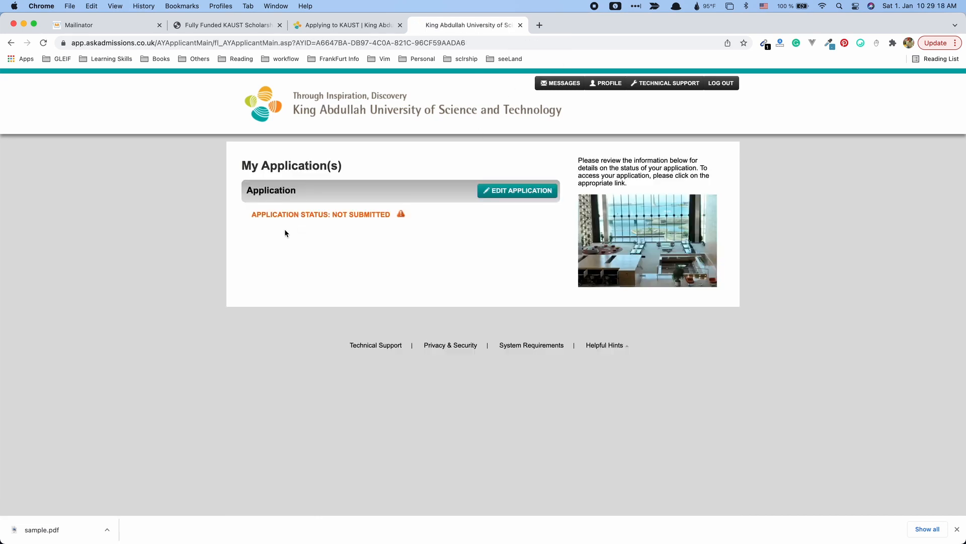
drag(390, 216, 338, 216)
drag(332, 215, 410, 218)
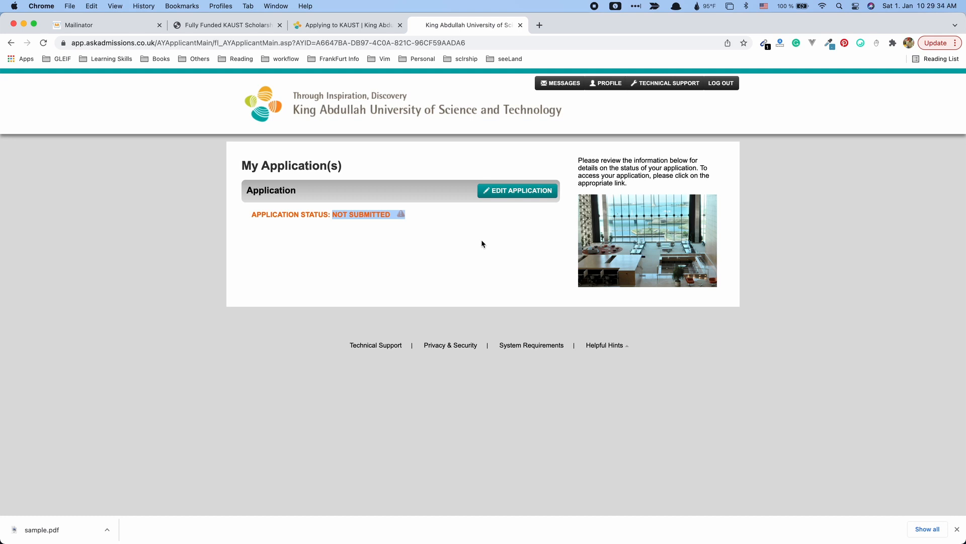
click(410, 213)
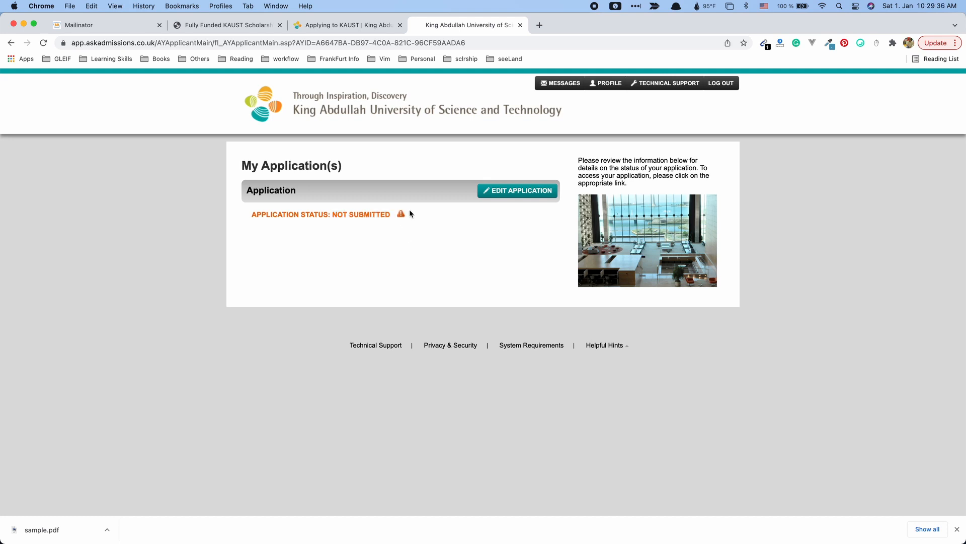
drag(413, 217, 328, 212)
click(339, 243)
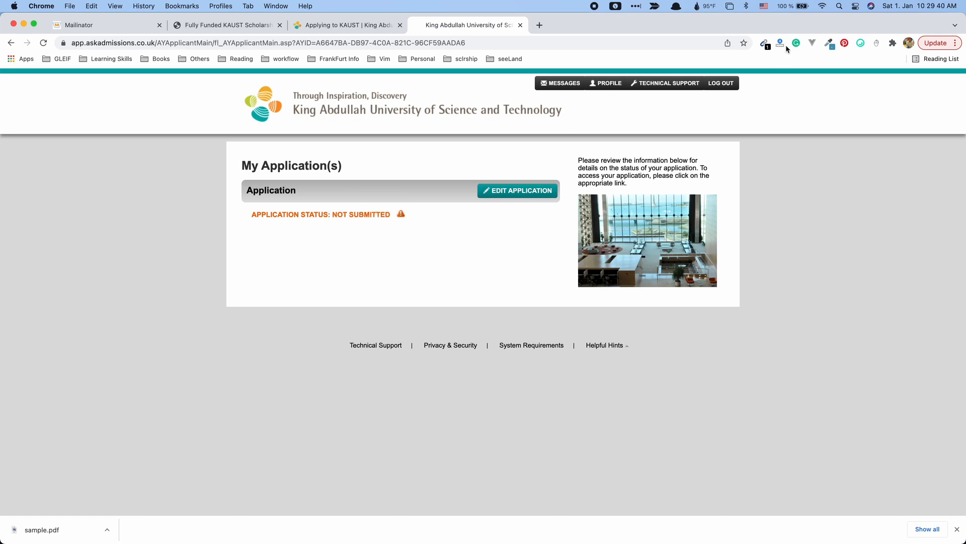